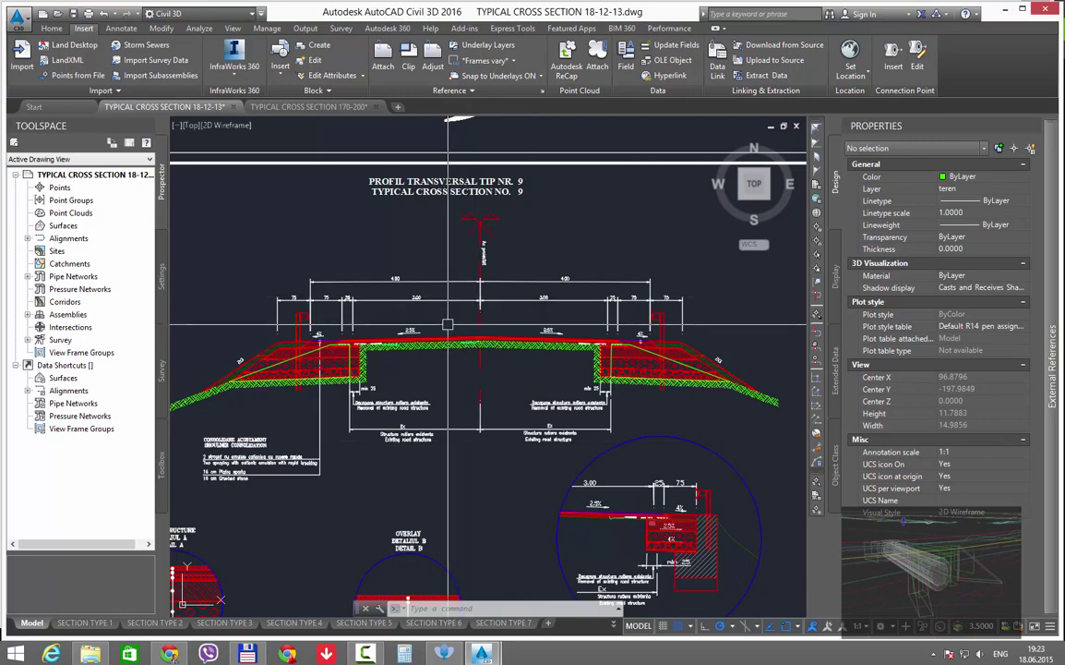
# Zoom and pan the cross-section drawing to centre the Detail B overlay layers
pyautogui.scroll(3, 428, 344)
pyautogui.scroll(-3, 428, 344)
pyautogui.scroll(5, 428, 345)
pyautogui.scroll(-5, 429, 345)
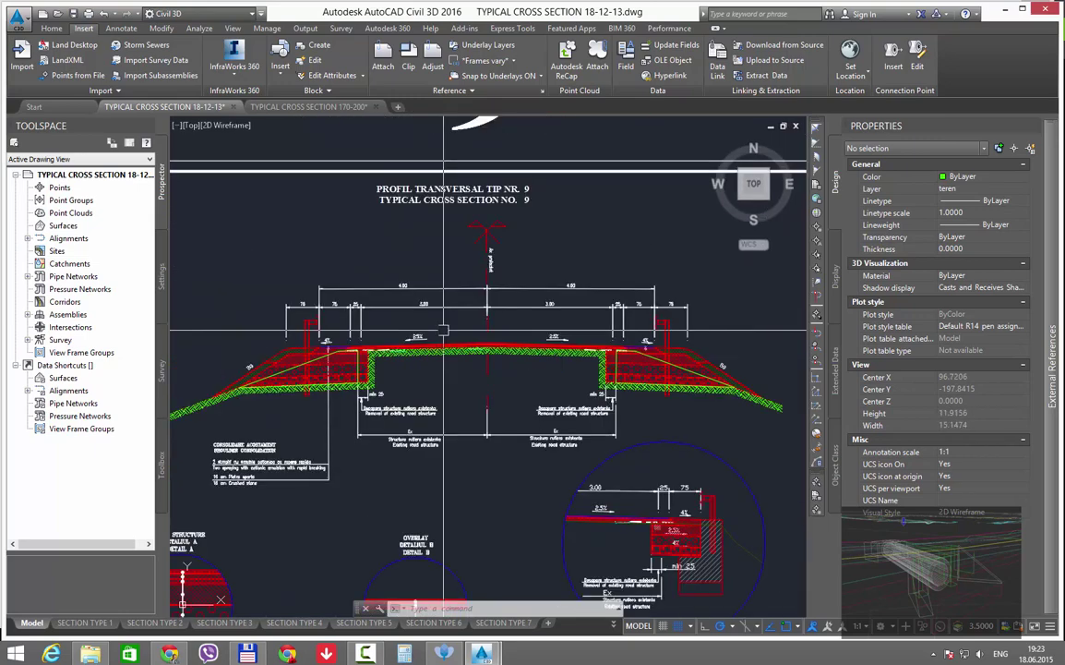
pyautogui.scroll(-2, 429, 345)
pyautogui.scroll(5, 423, 489)
pyautogui.moveTo(263, 537); pyautogui.dragTo(351, 527, button='middle')
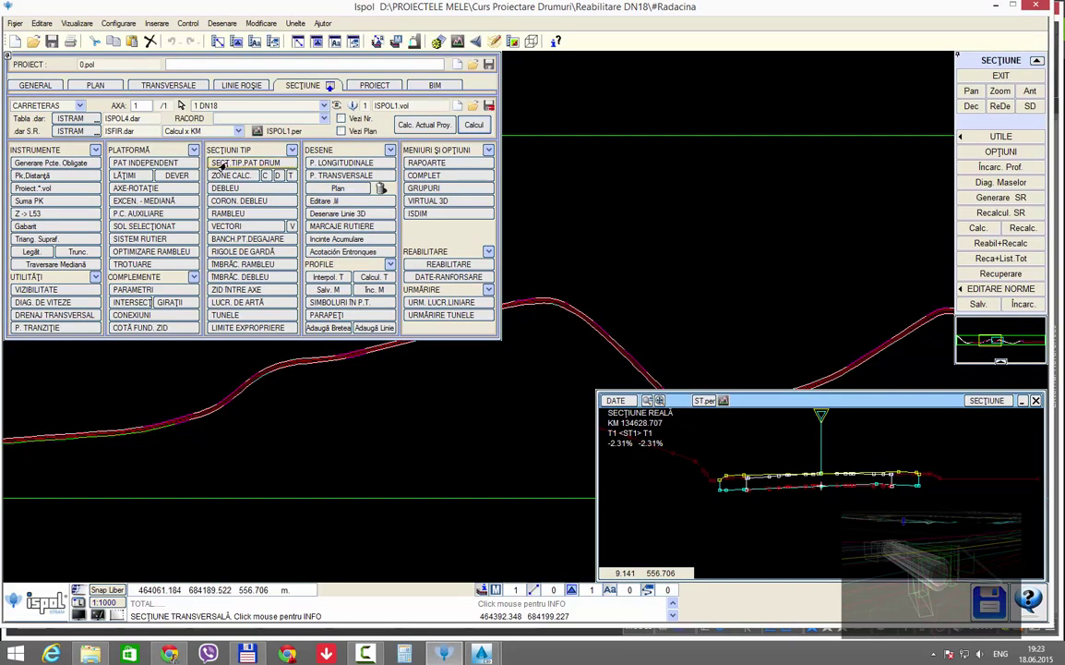
# Set the type-section road bed's minimum thickness (Gros.min.SR) to 0.1
pyautogui.click(222, 162)
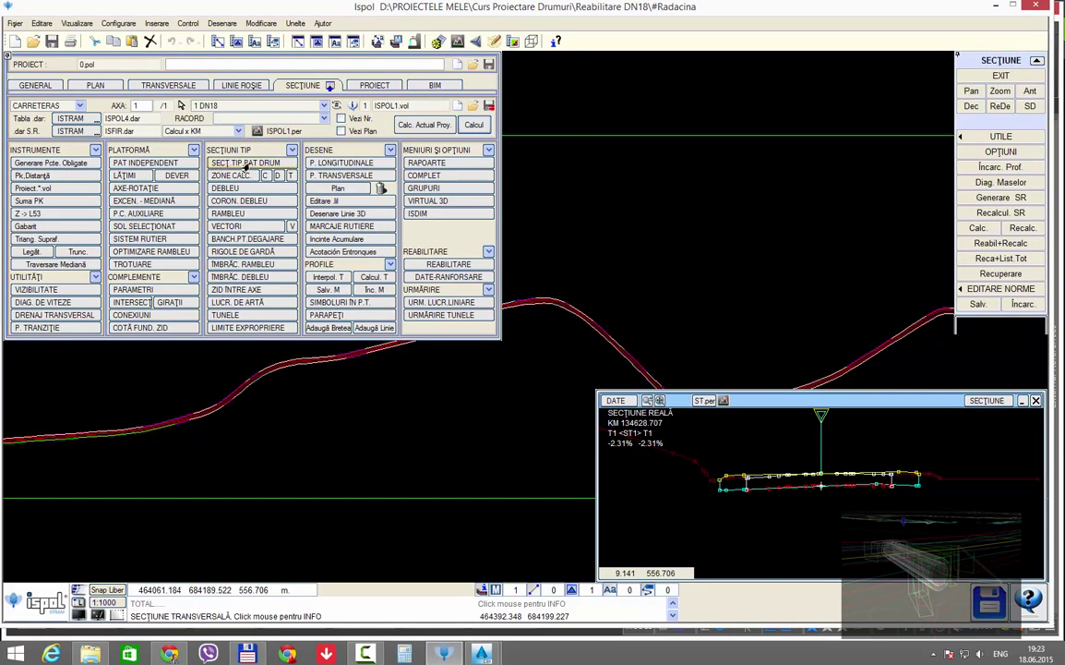
pyautogui.click(178, 135)
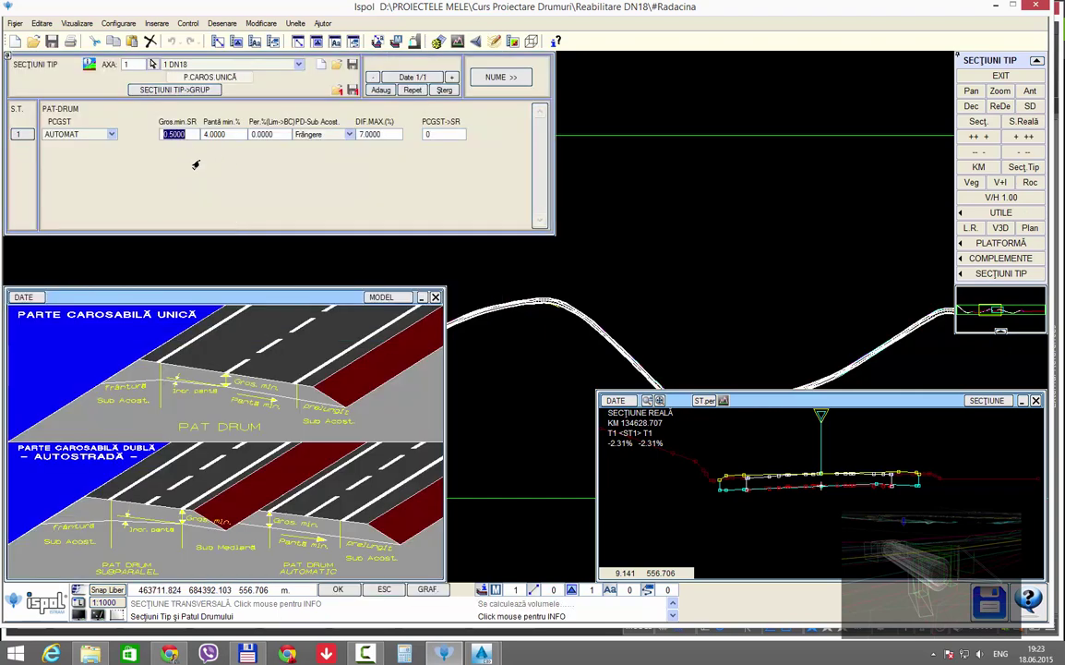
pyautogui.write('0')
pyautogui.write('.1')
pyautogui.press('Return')
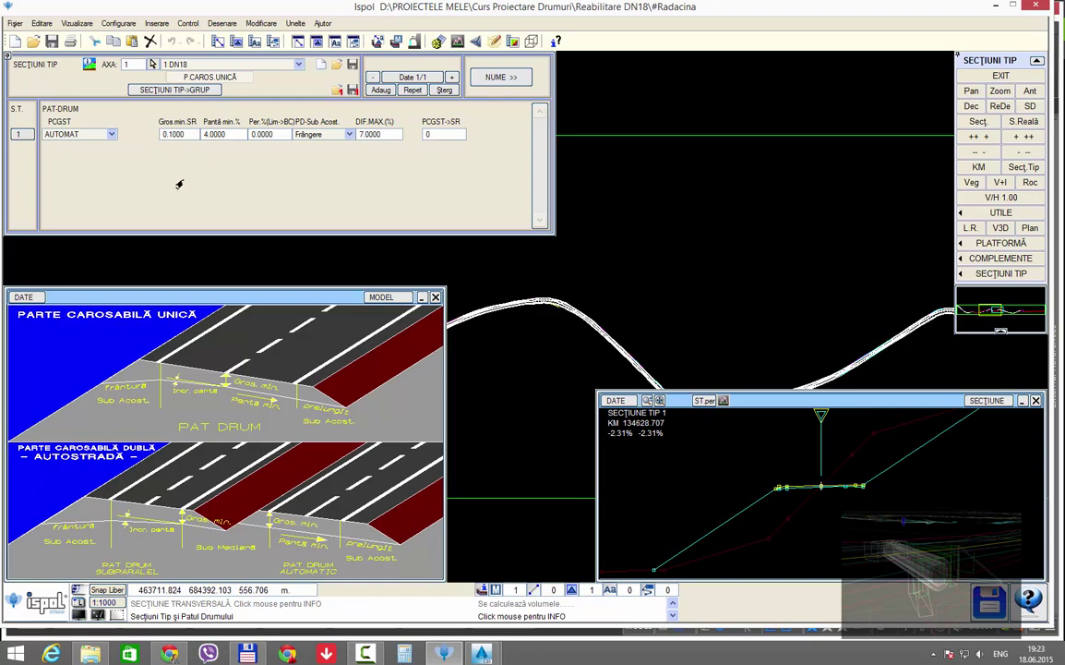
# Set the PCGST road-bed mode to SUBPARALEL and exit the type-section settings
pyautogui.click(66, 134)
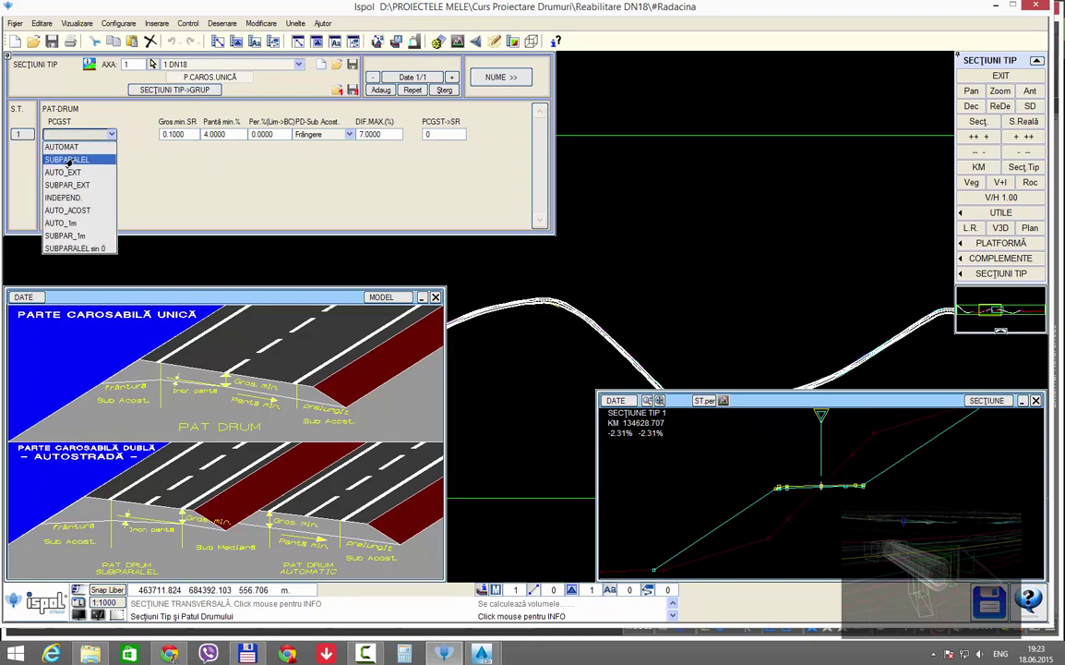
pyautogui.click(88, 160)
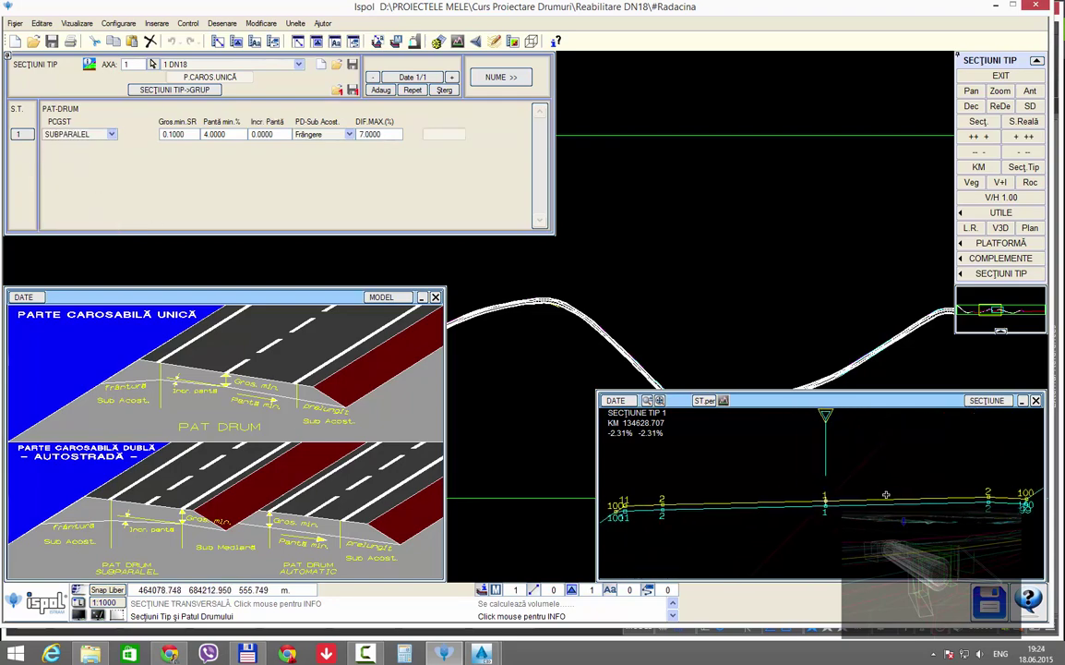
pyautogui.click(92, 135)
pyautogui.click(66, 143)
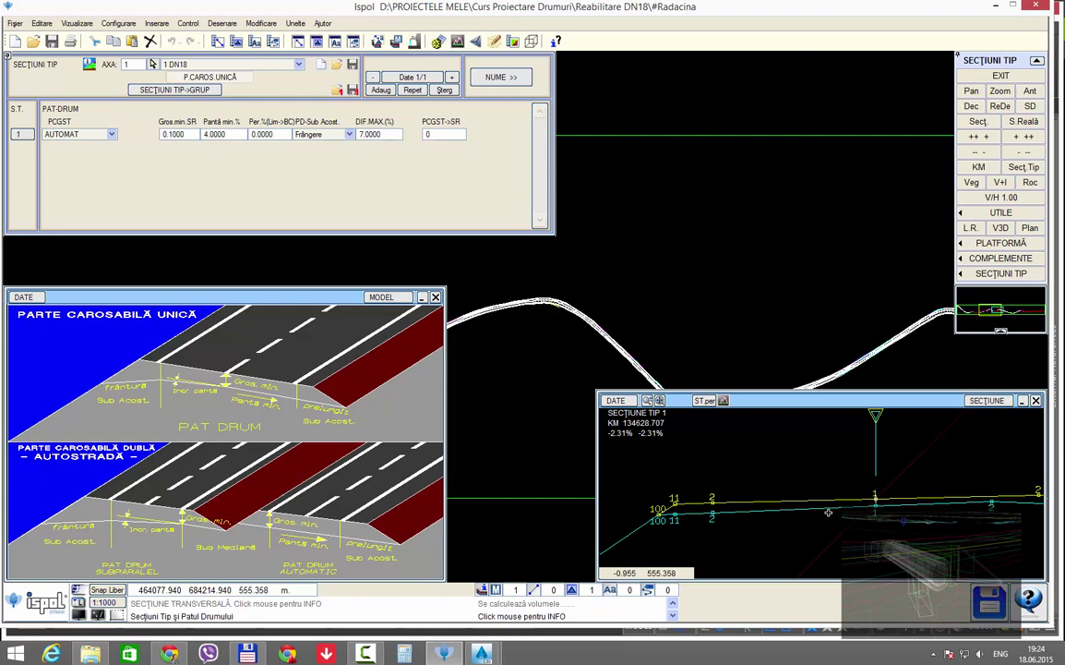
pyautogui.click(111, 135)
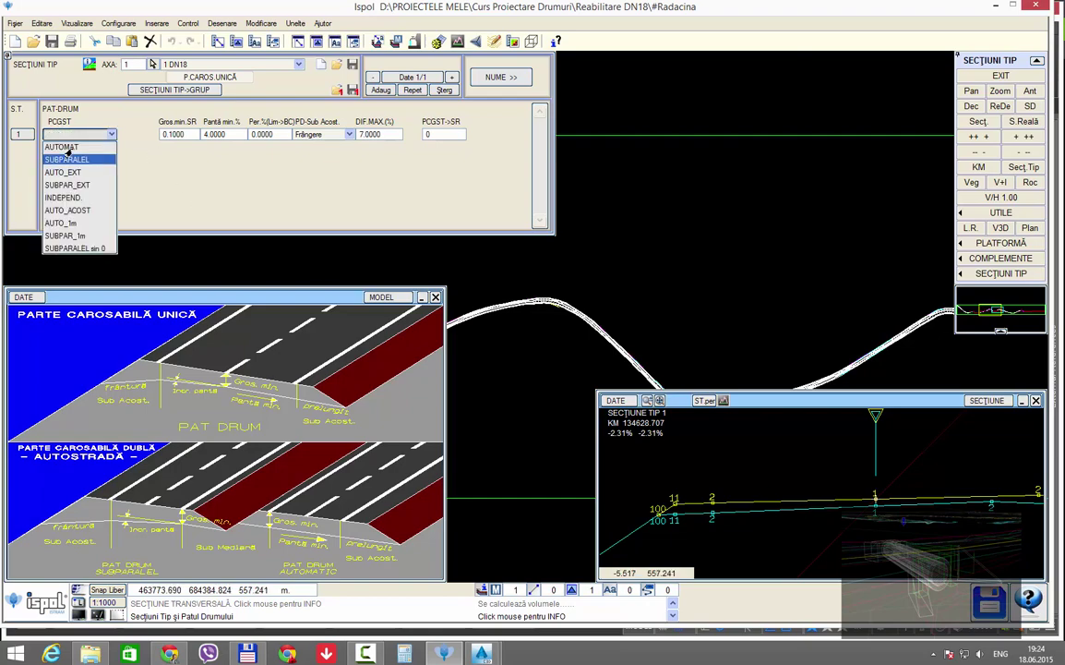
pyautogui.click(61, 144)
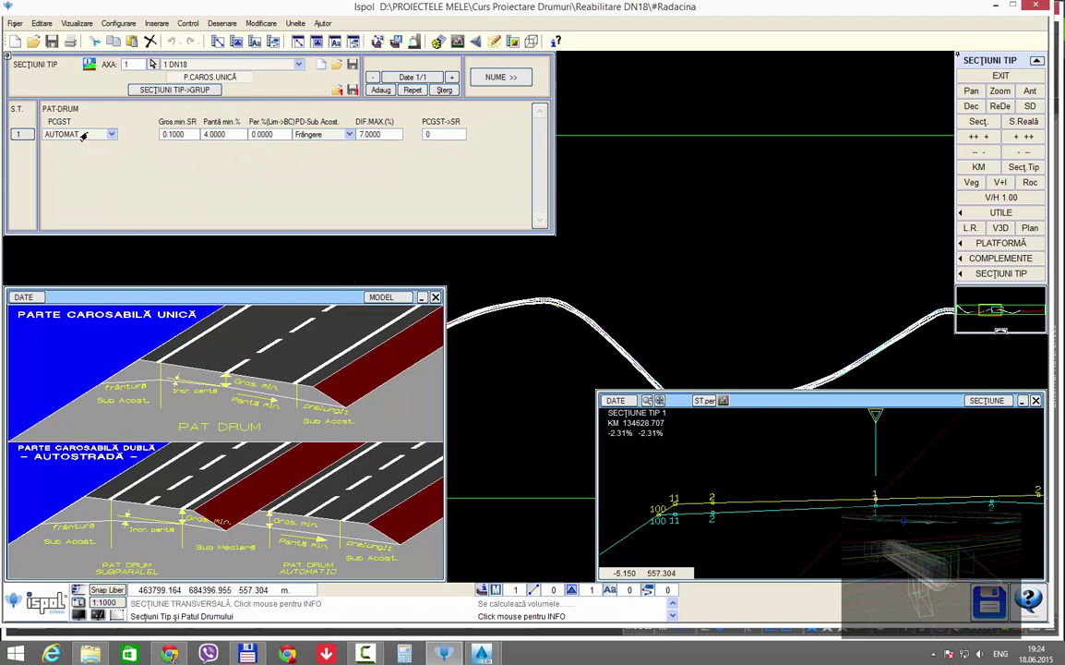
pyautogui.click(111, 134)
pyautogui.click(66, 160)
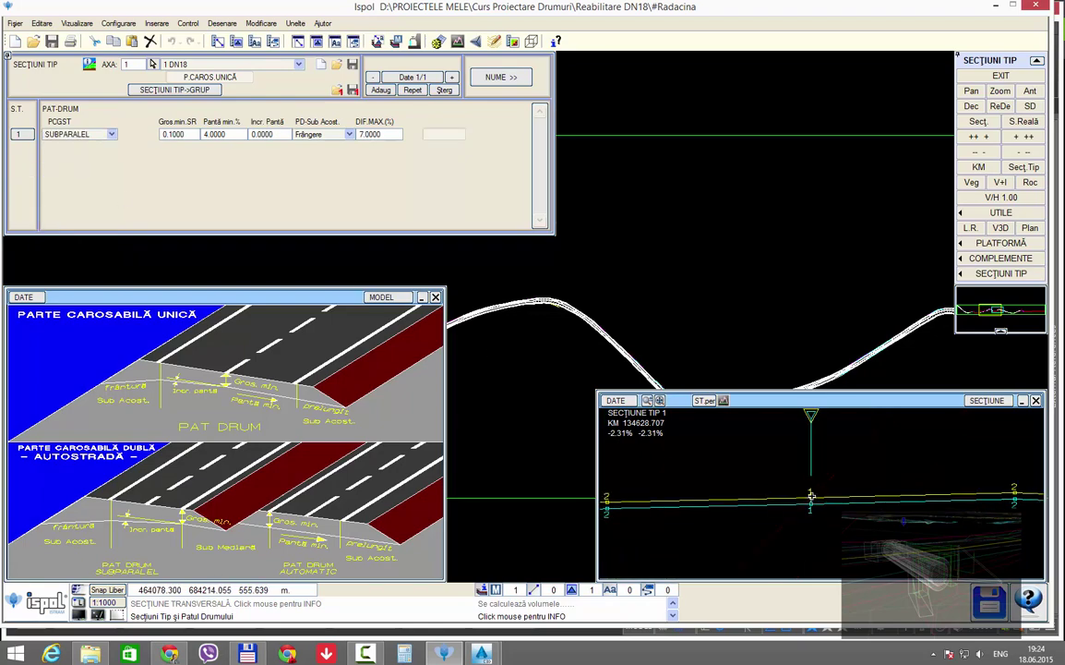
pyautogui.click(980, 80)
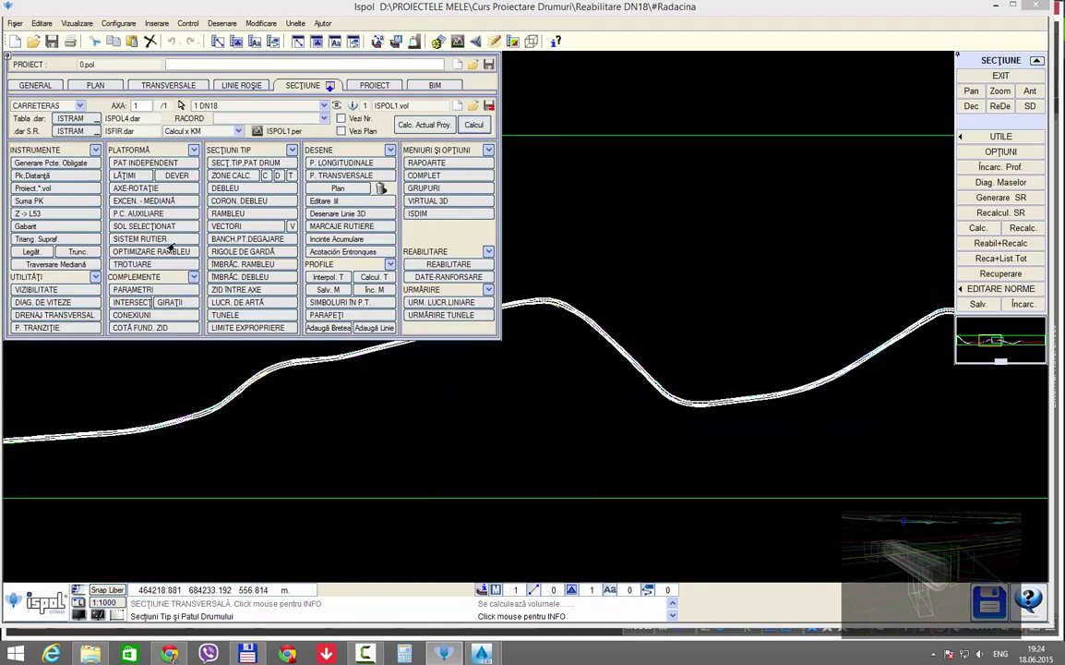
# Rename road-structure layer 6 to MASF16 and enter 0.1 as its Cota_D, checking Detail B
pyautogui.click(124, 218)
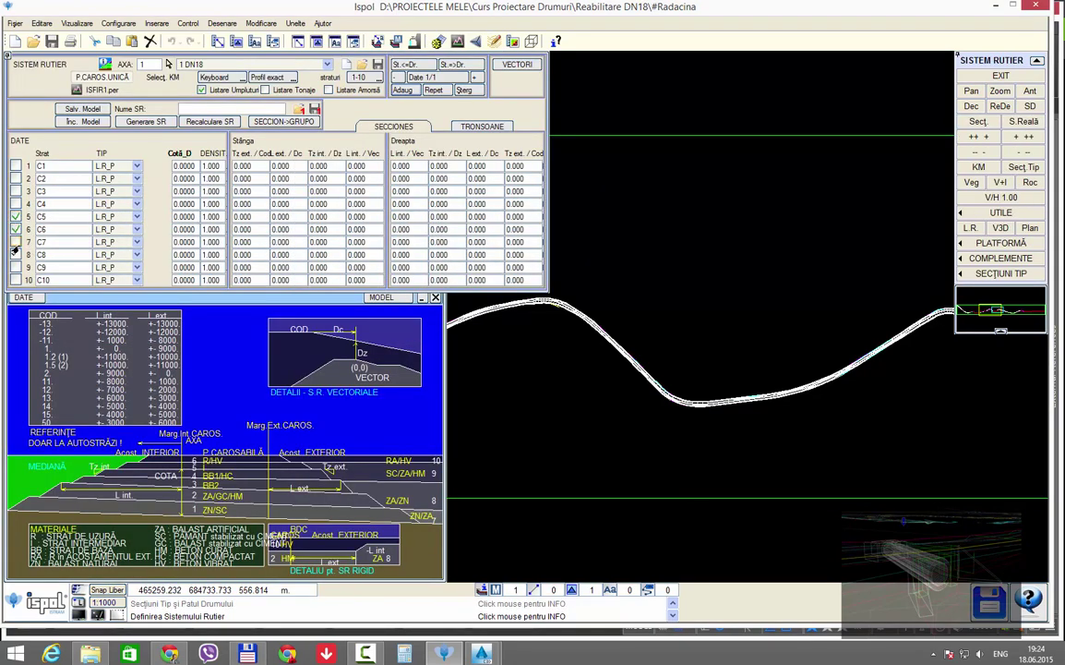
pyautogui.click(55, 232)
pyautogui.moveTo(481, 654)
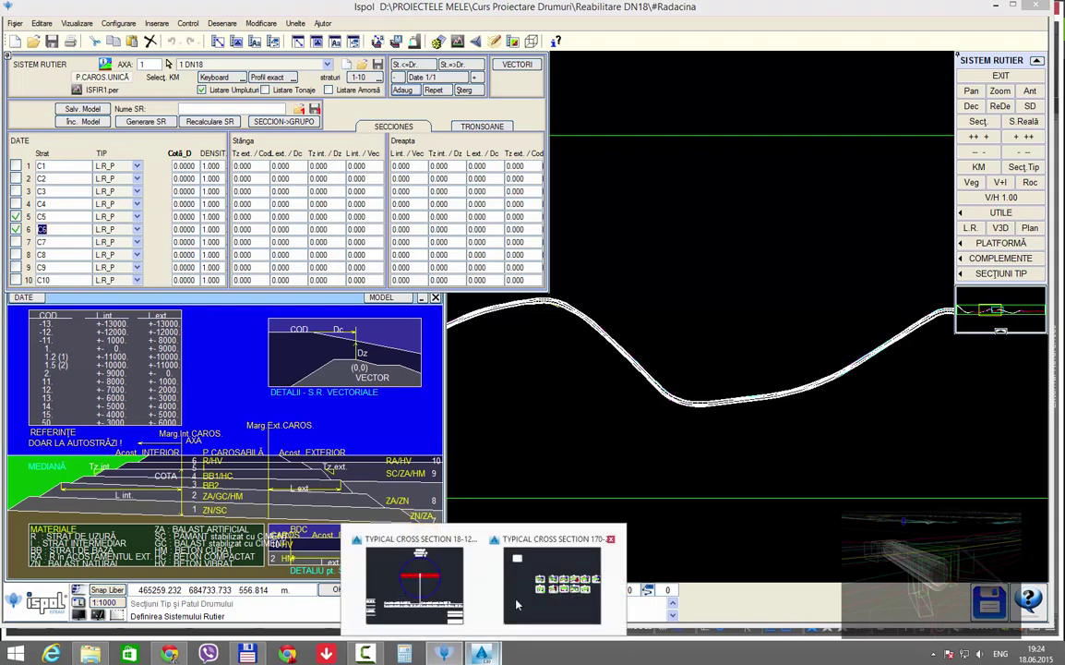
pyautogui.click(517, 605)
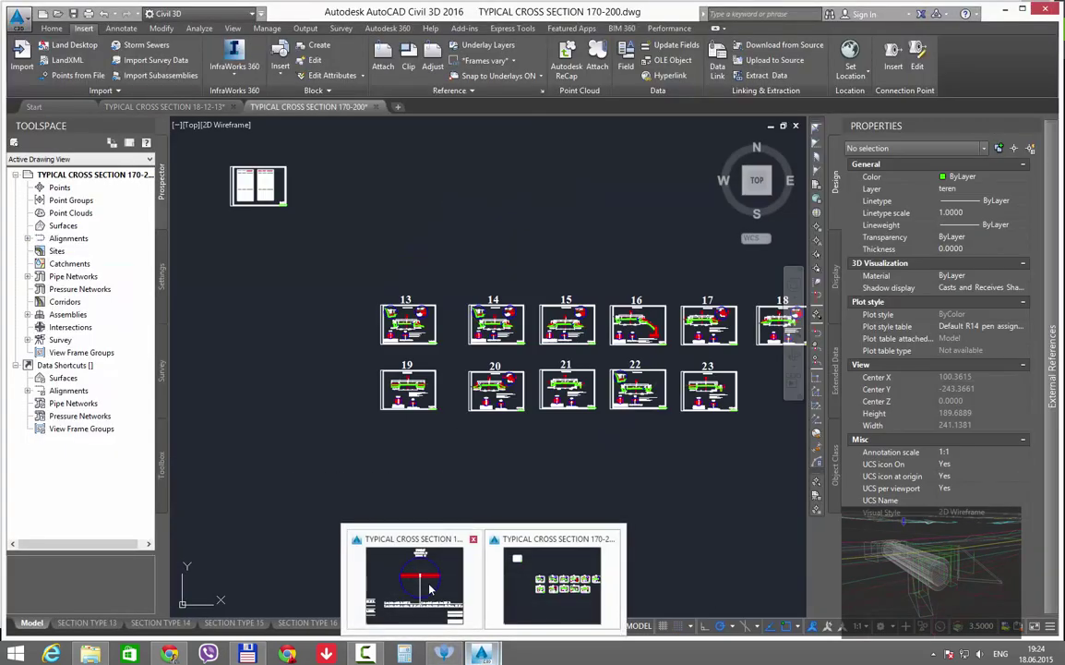
pyautogui.click(444, 559)
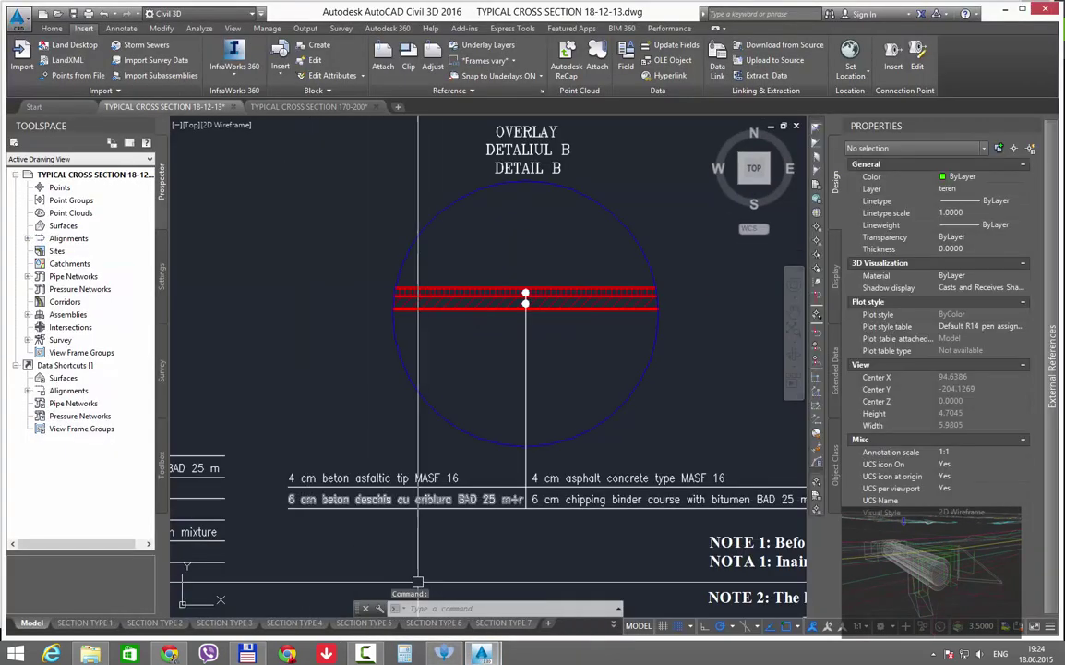
pyautogui.click(442, 654)
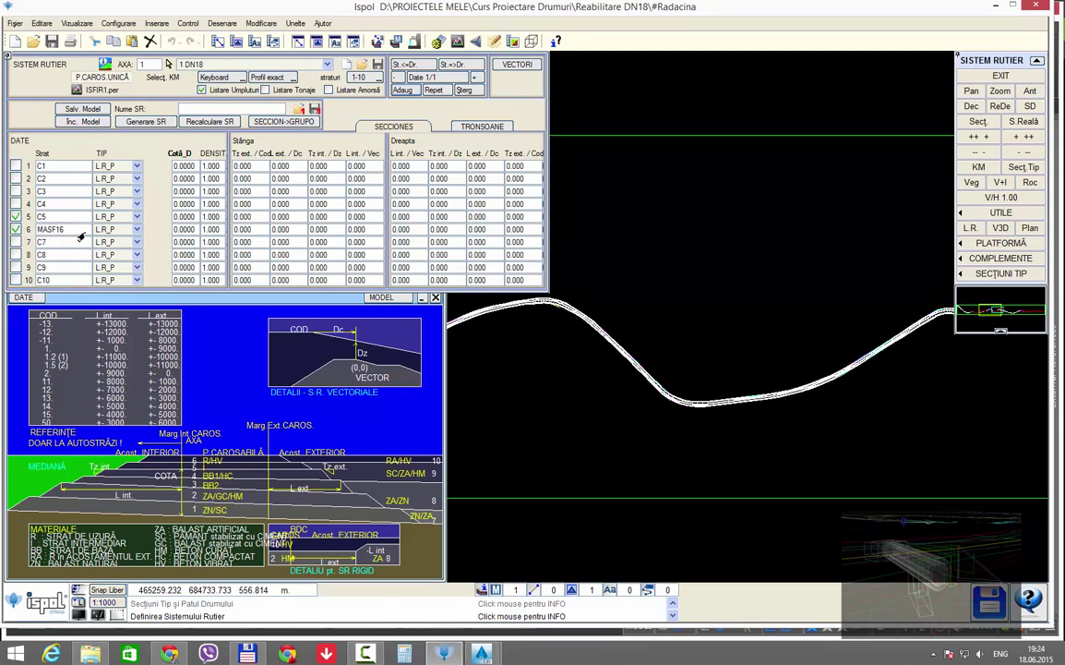
pyautogui.click(184, 230)
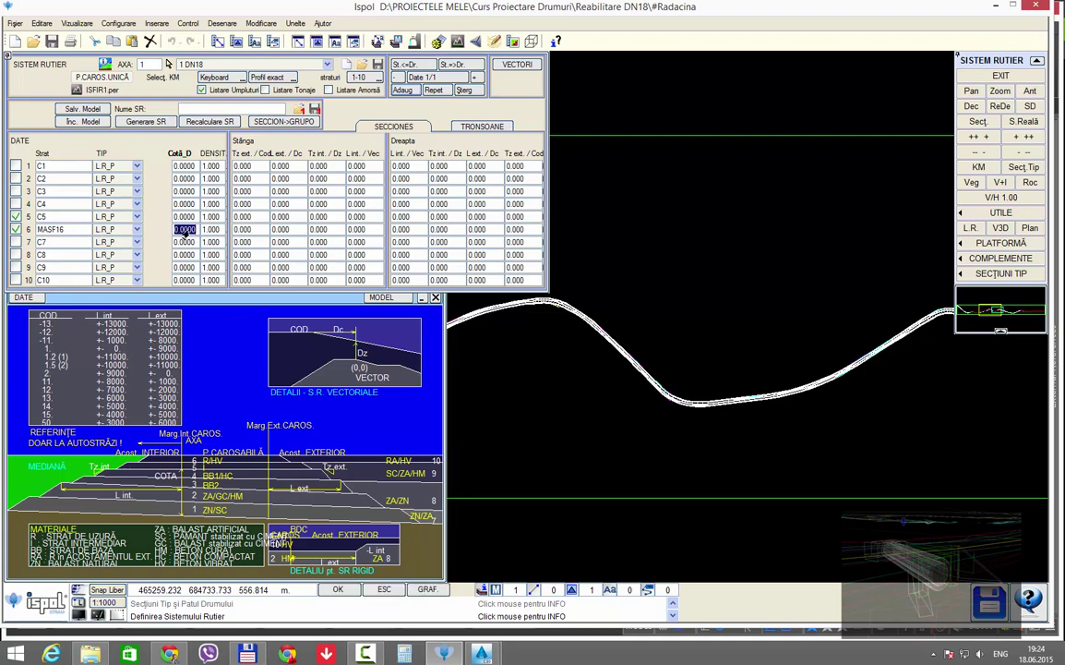
pyautogui.write('0.1')
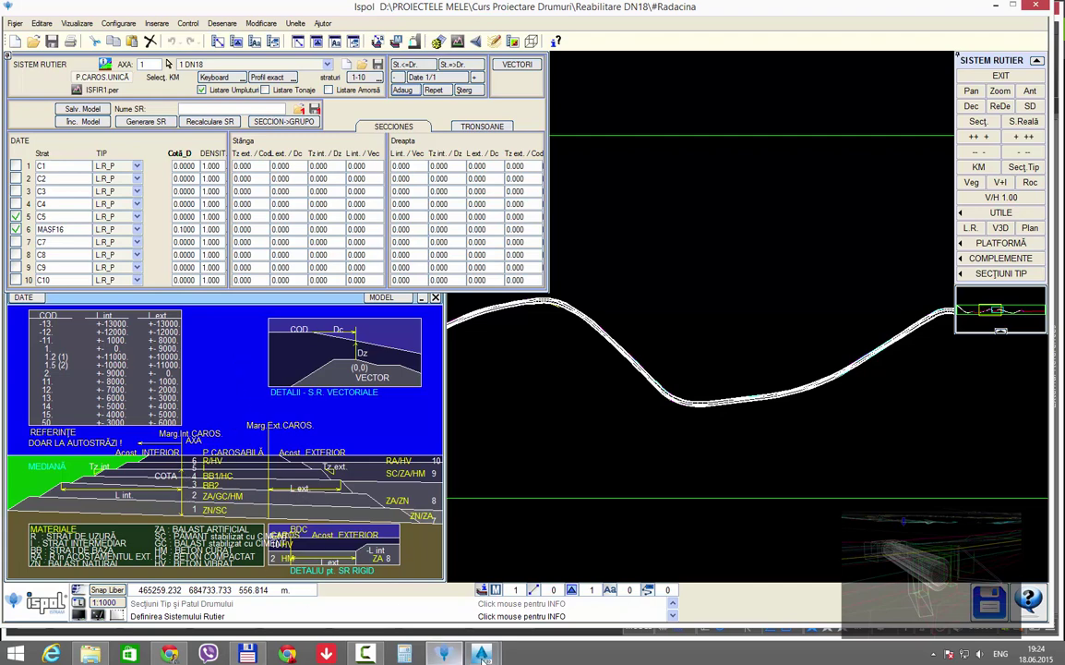
# Rename layer 5 to BAD25 and edit its Cota_D, referring to Detail B in AutoCAD
pyautogui.moveTo(481, 653)
pyautogui.click(442, 473)
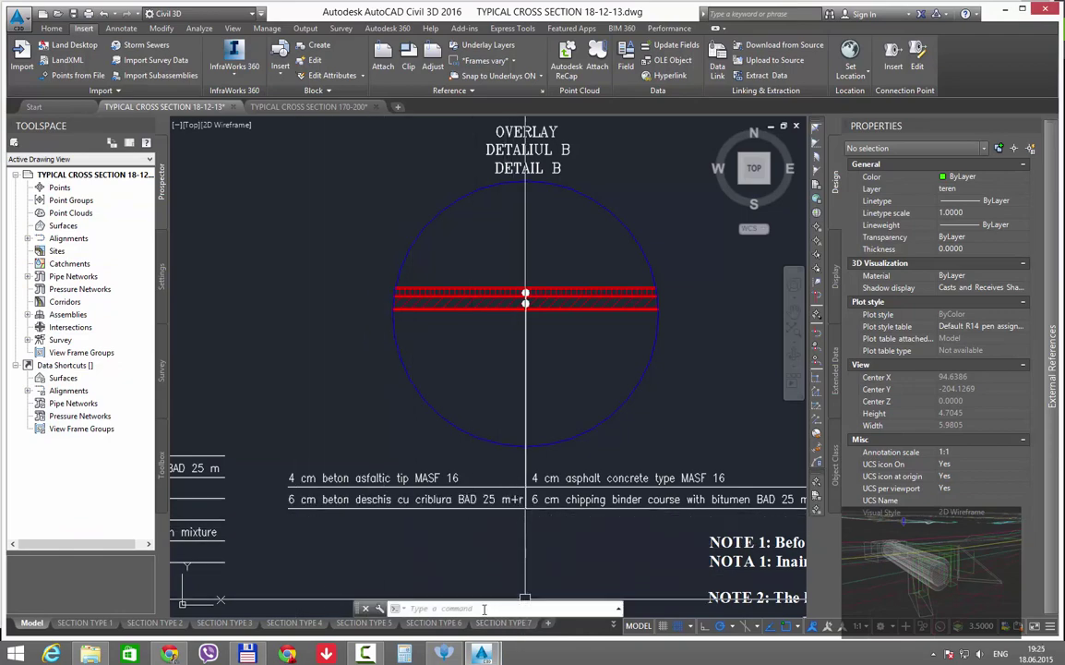
pyautogui.hotkey('alt', 'Tab')
pyautogui.click(58, 217)
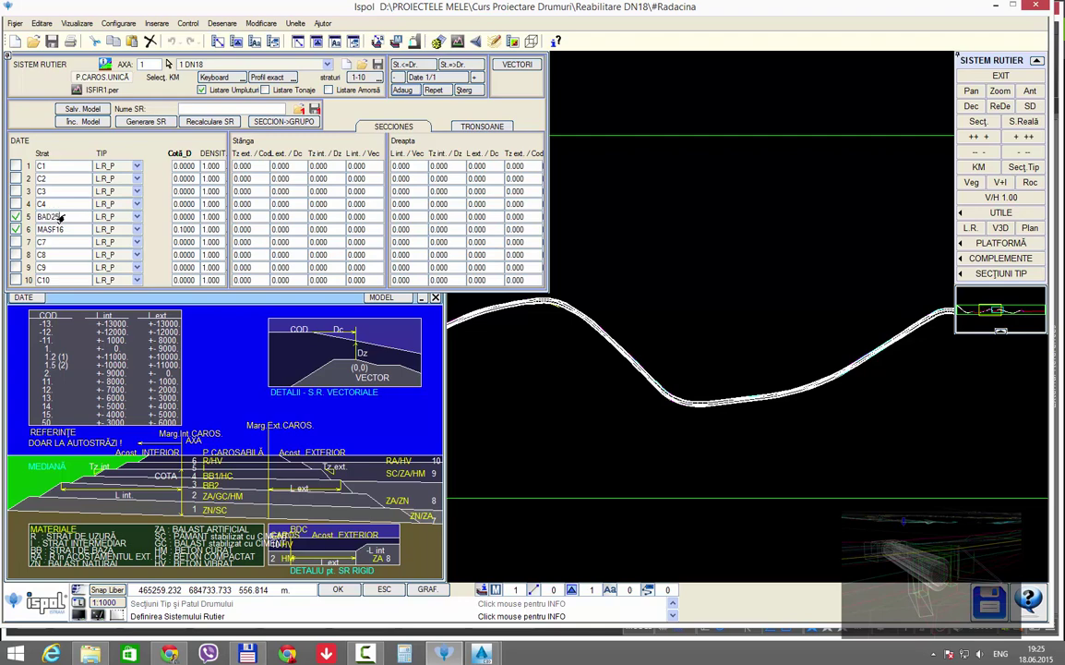
pyautogui.click(178, 217)
pyautogui.moveTo(481, 653)
pyautogui.click(436, 516)
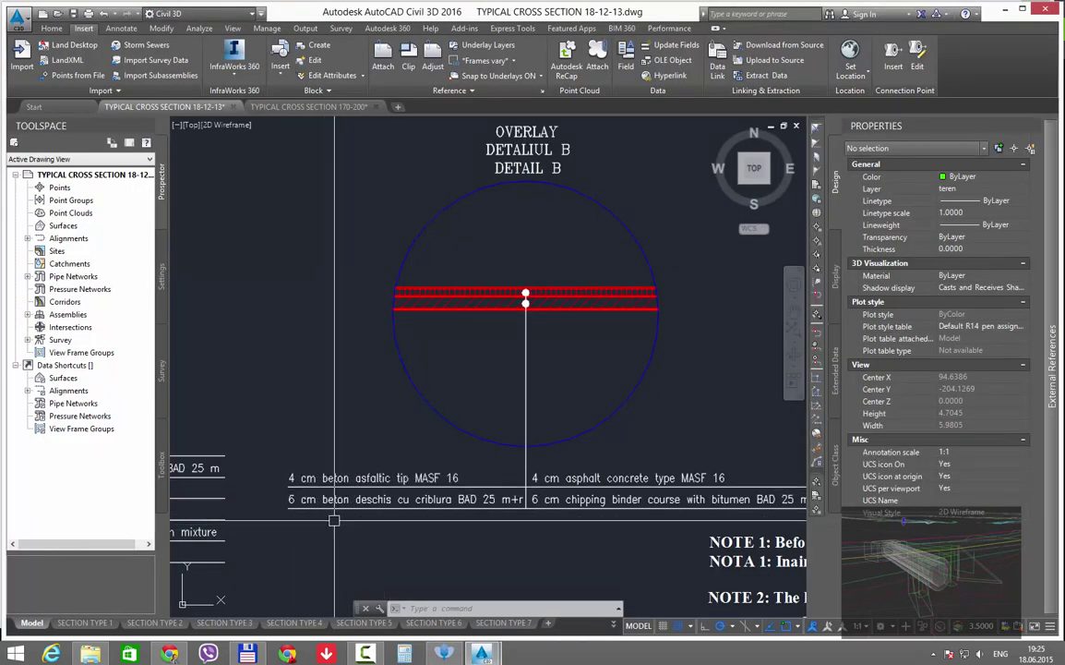
pyautogui.hotkey('alt', 'Tab')
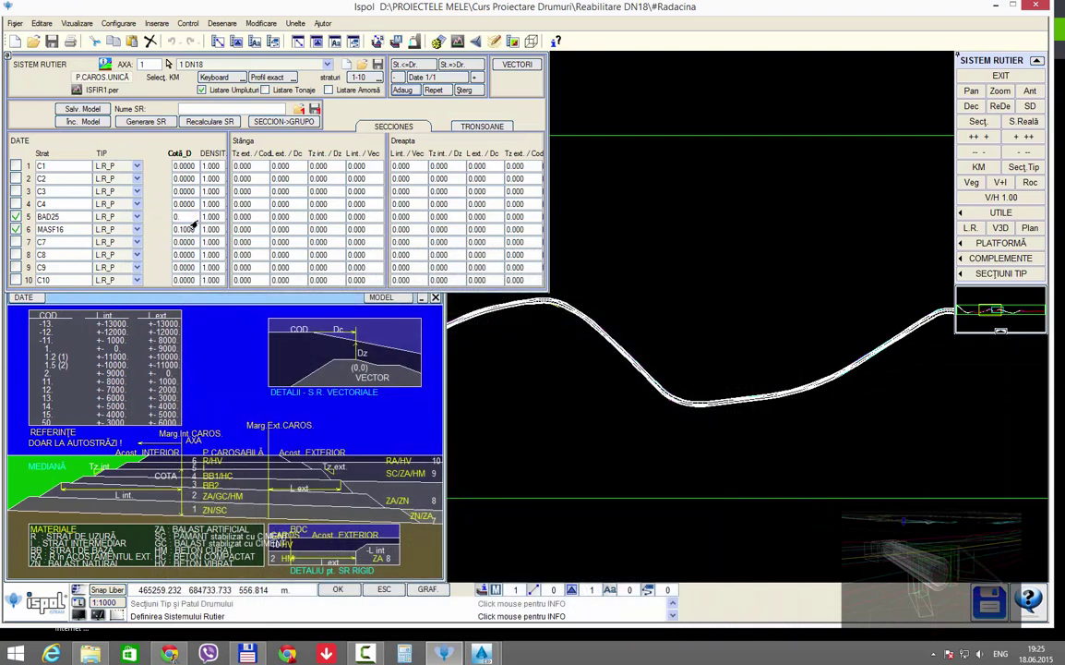
pyautogui.moveTo(732, 354)
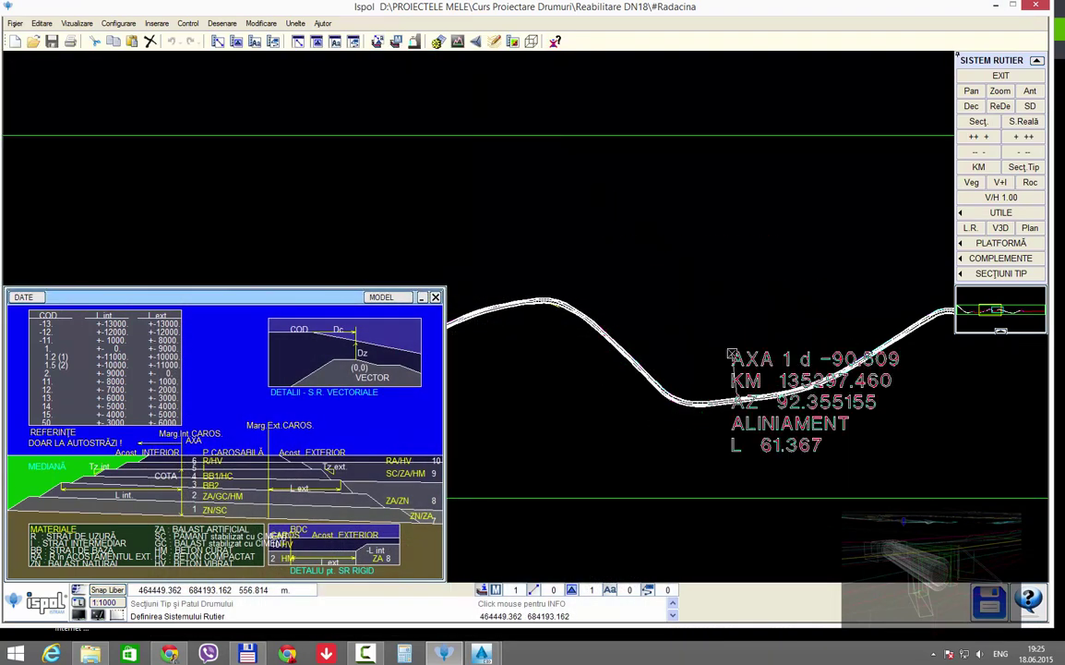
# Edit the tronson's final kilometre, then review the layer table against the Tronson 1 cross section
pyautogui.click(608, 330)
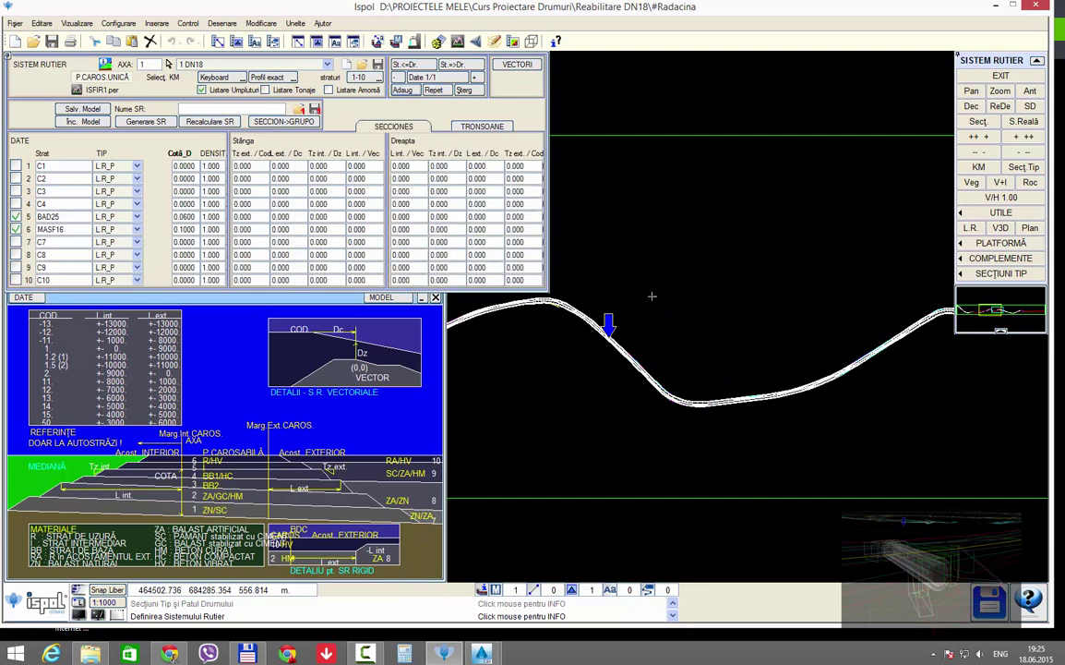
pyautogui.click(483, 126)
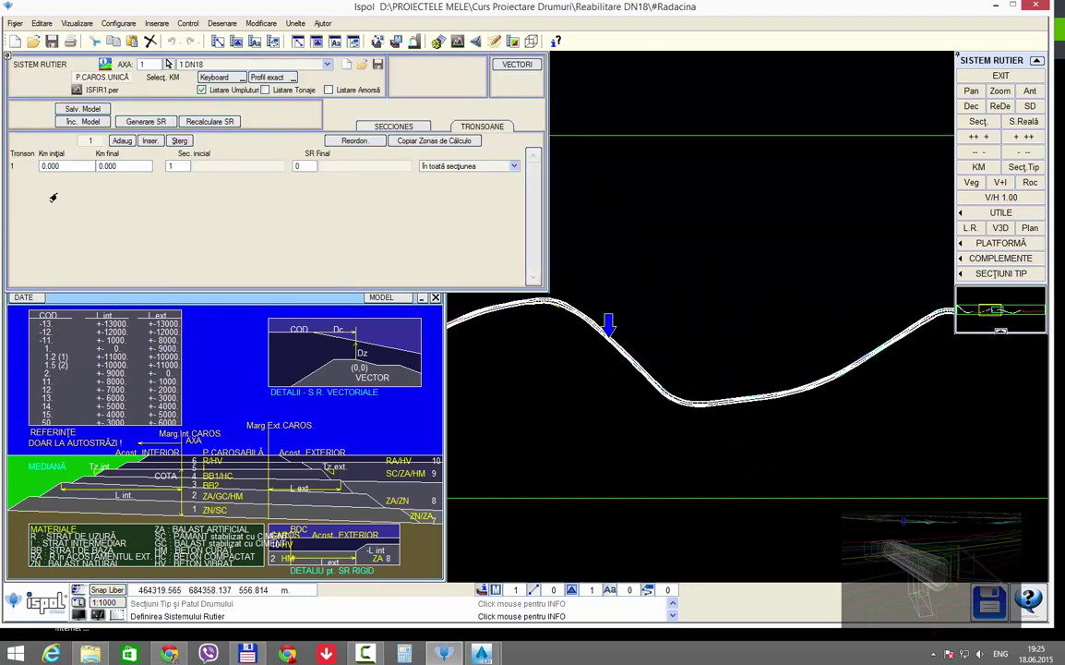
pyautogui.click(128, 167)
pyautogui.press('Return')
pyautogui.write('1')
pyautogui.click(393, 125)
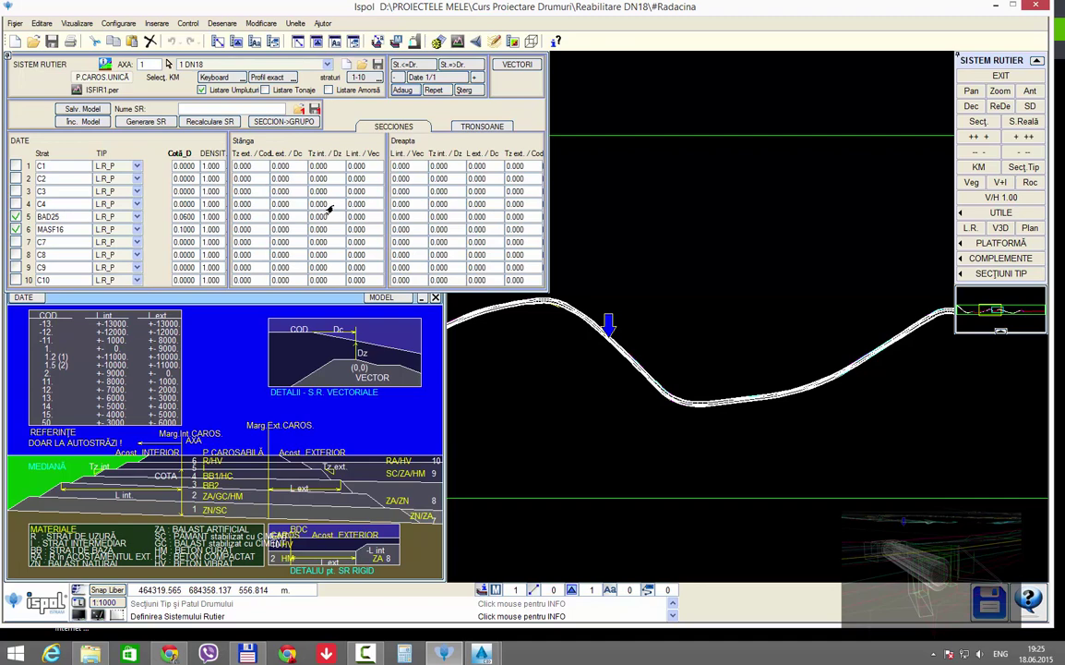
pyautogui.click(685, 361)
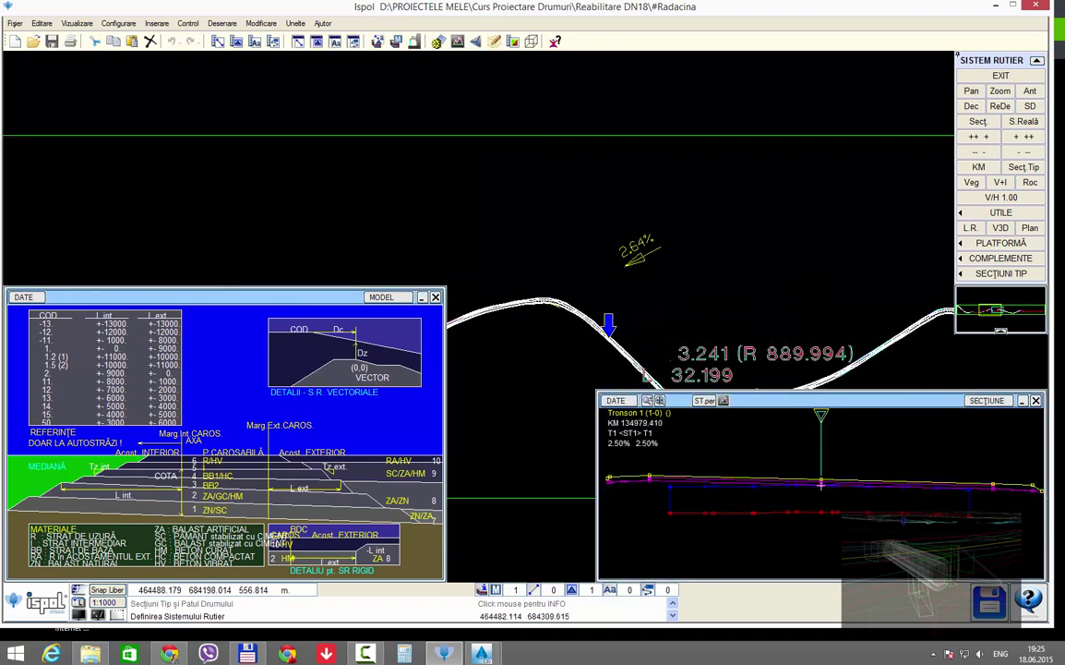
pyautogui.click(647, 377)
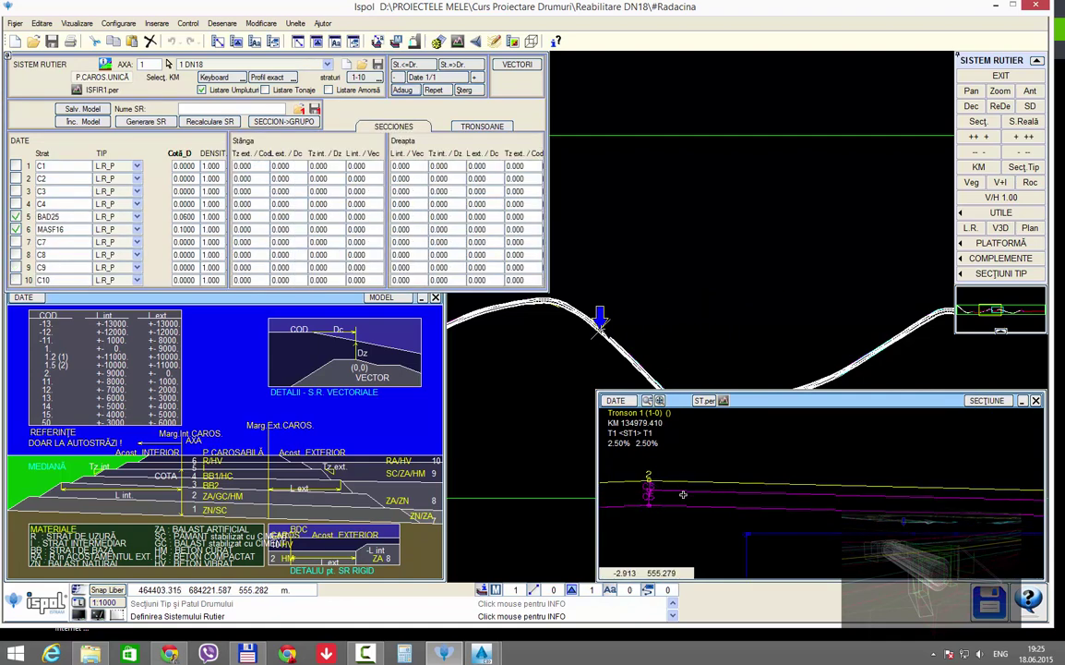
# Set Tz ext to 1.000 for both MASF16 and BAD25
pyautogui.scroll(2, 683, 495)
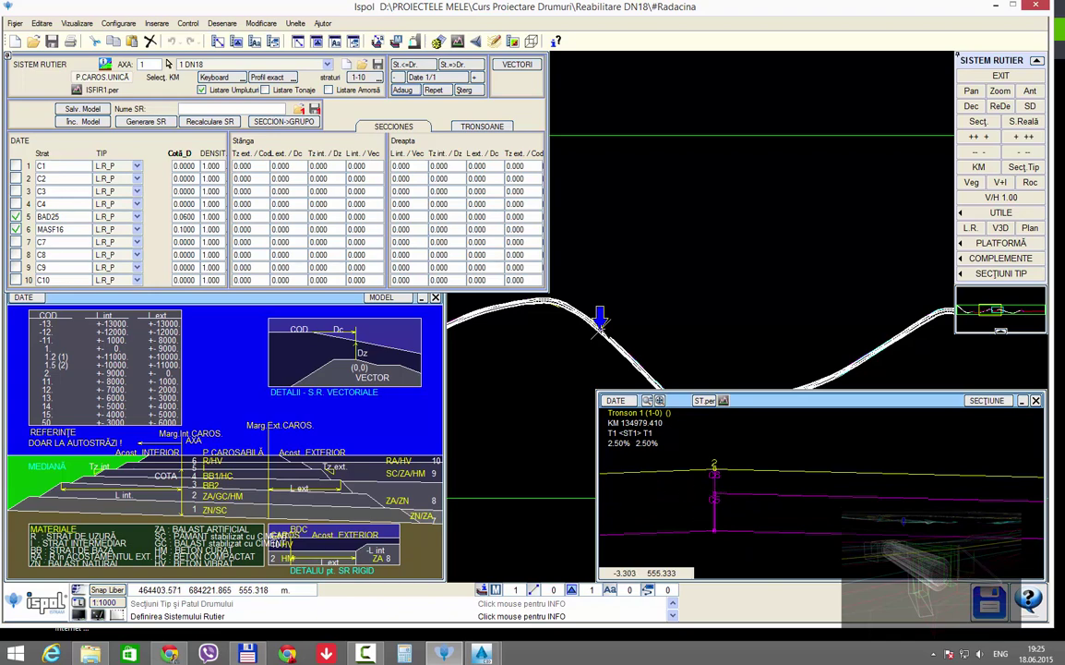
pyautogui.click(263, 229)
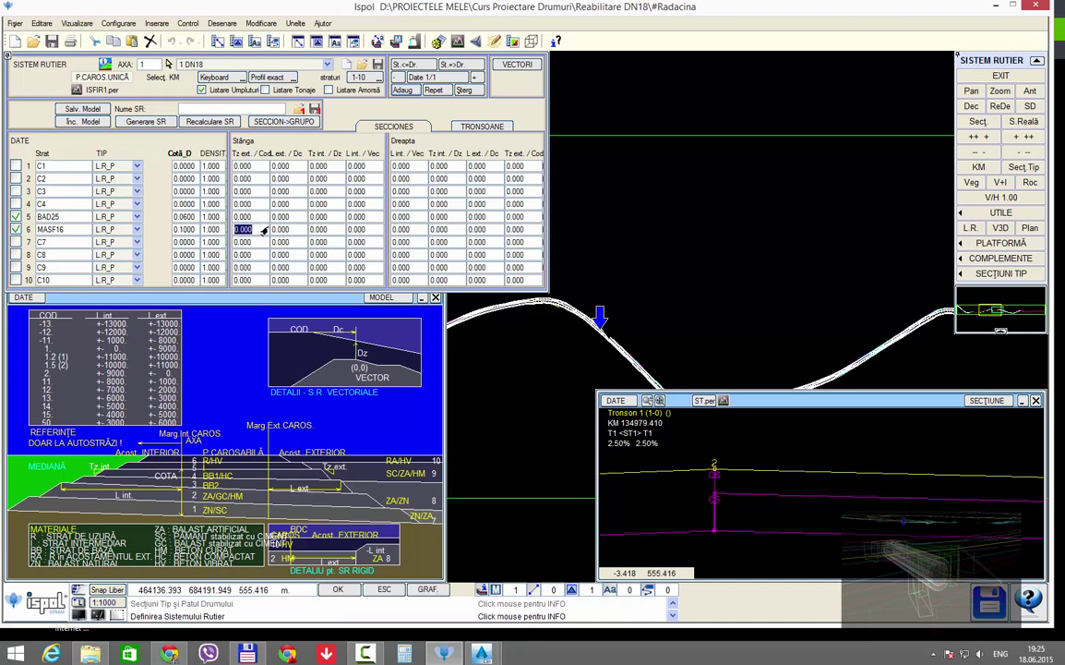
pyautogui.write('1')
pyautogui.press('Return')
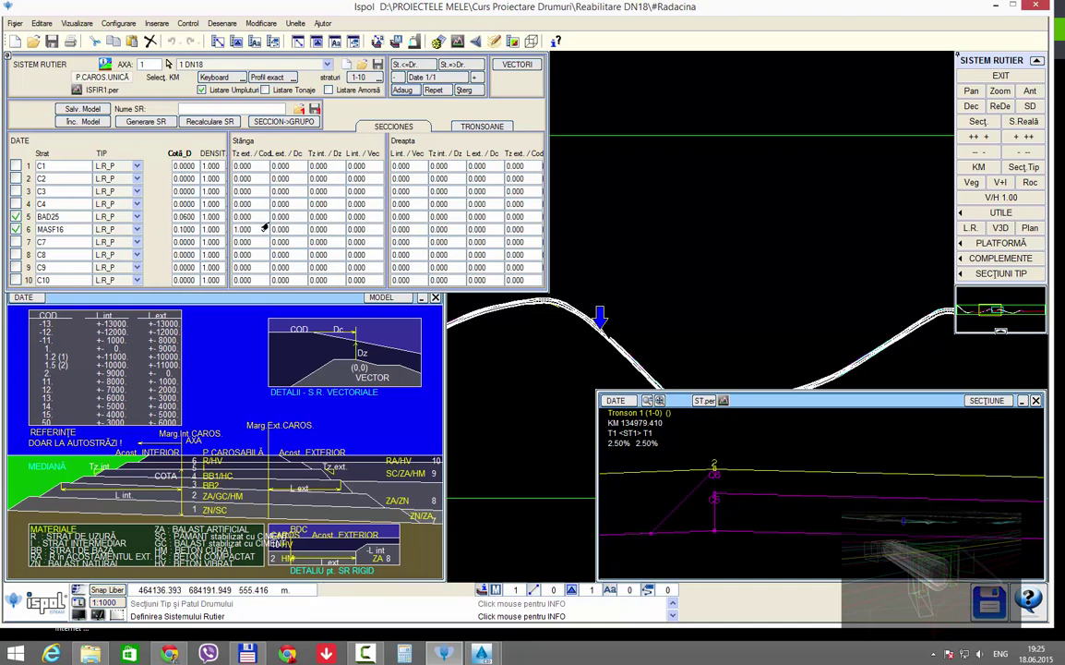
pyautogui.click(258, 219)
pyautogui.write('1')
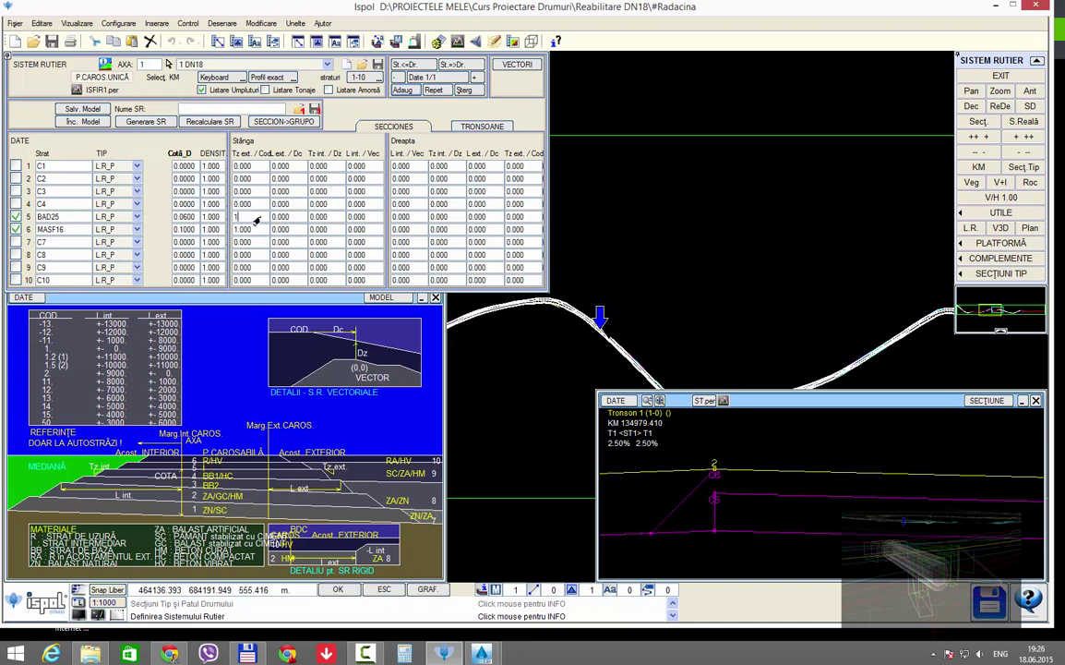
pyautogui.press('Return')
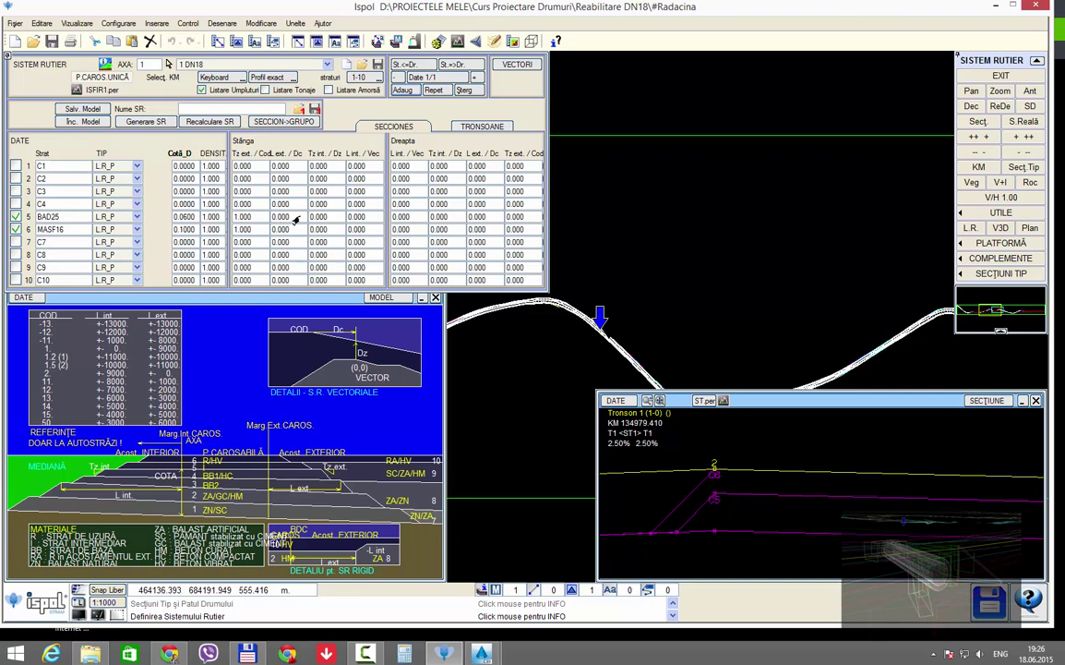
# Give BAD25 a Dc of 0.040, copy left values to the right, and close to recalculate
pyautogui.click(281, 217)
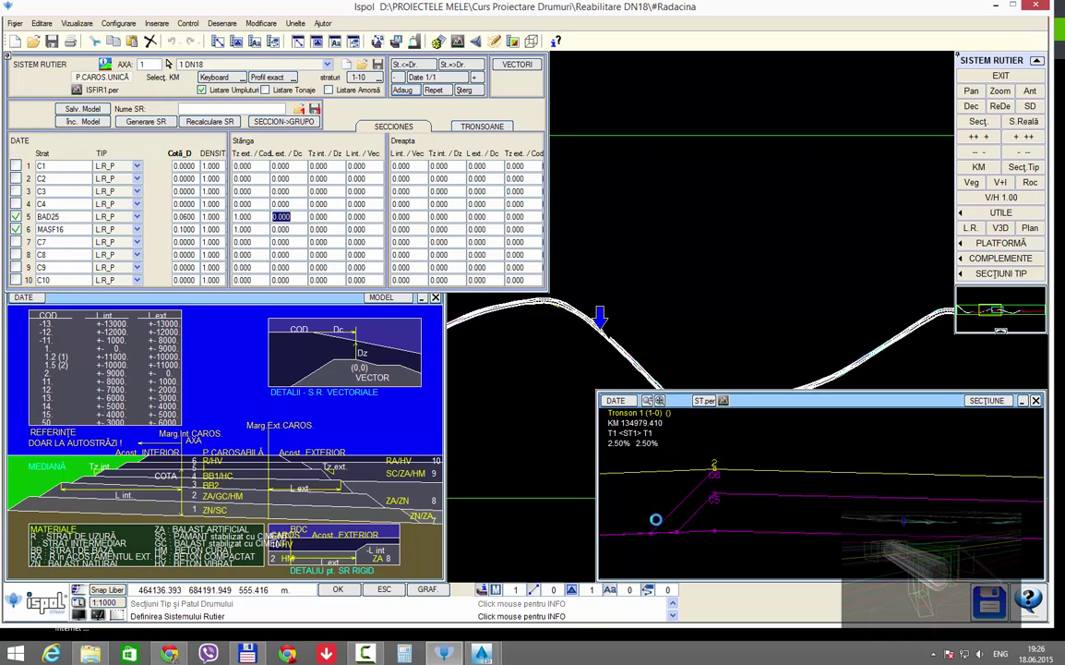
pyautogui.click(294, 217)
pyautogui.write('040')
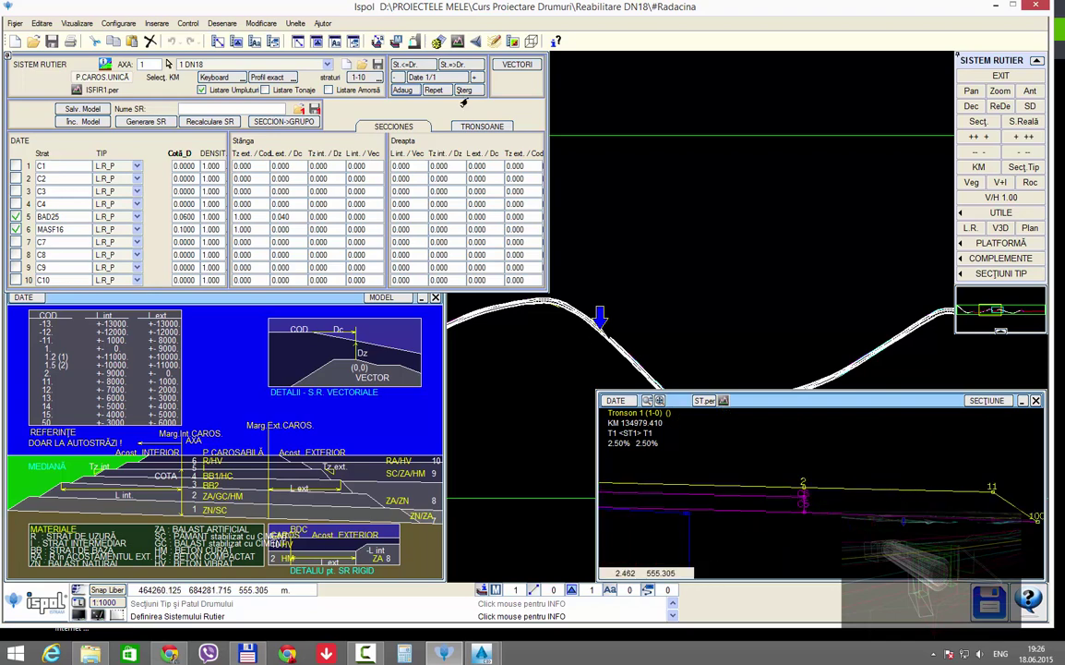
pyautogui.click(406, 64)
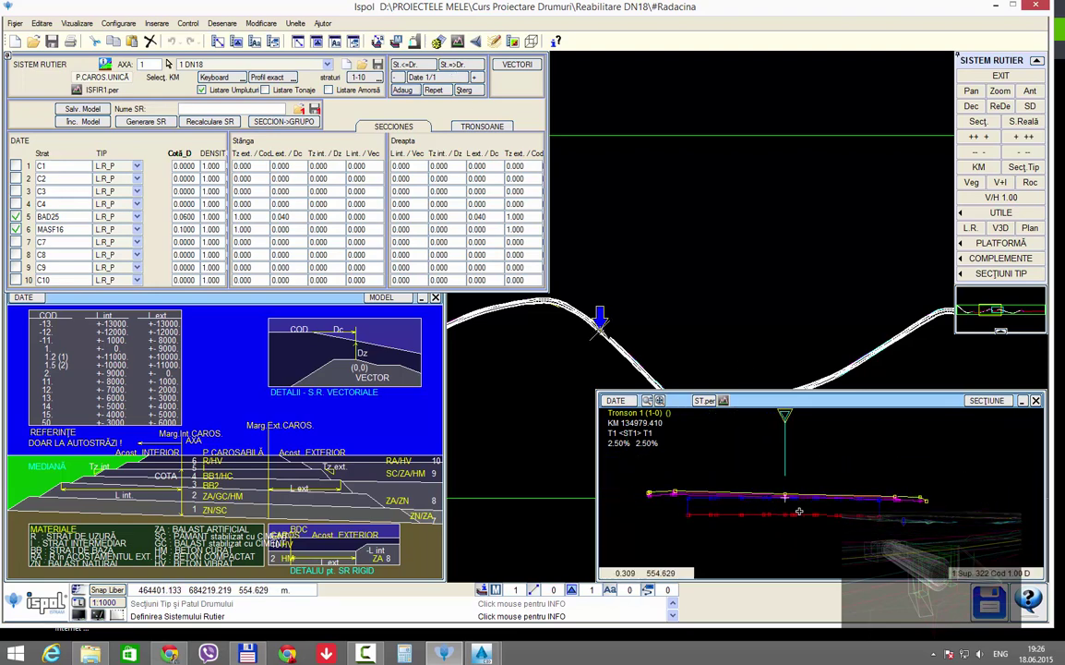
pyautogui.scroll(2, 799, 511)
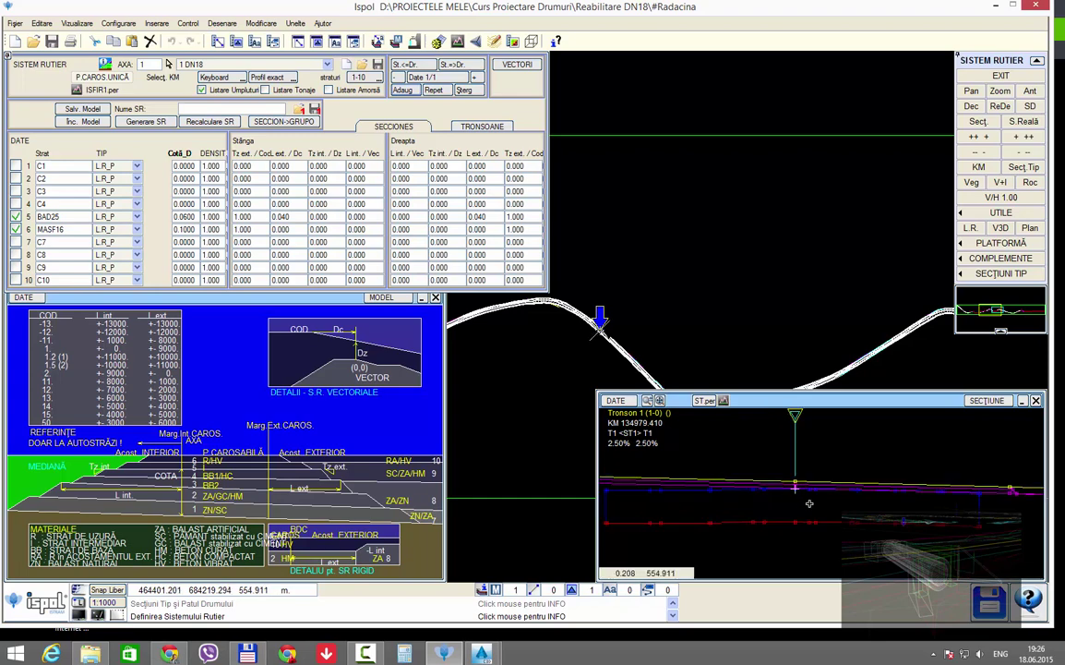
pyautogui.scroll(-1, 796, 501)
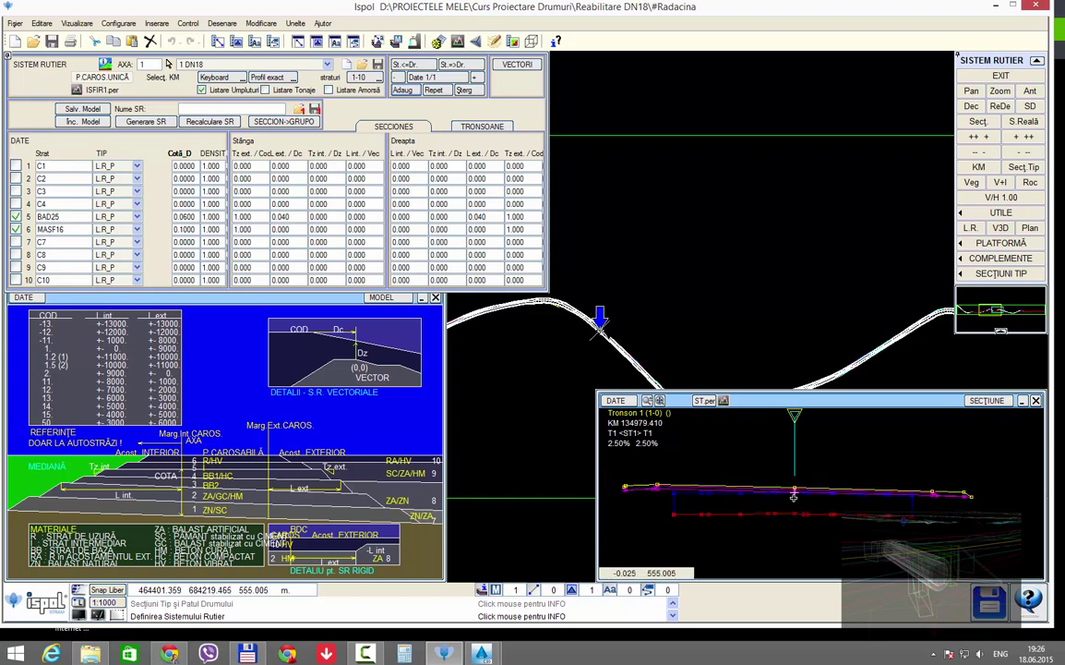
pyautogui.scroll(-1, 785, 471)
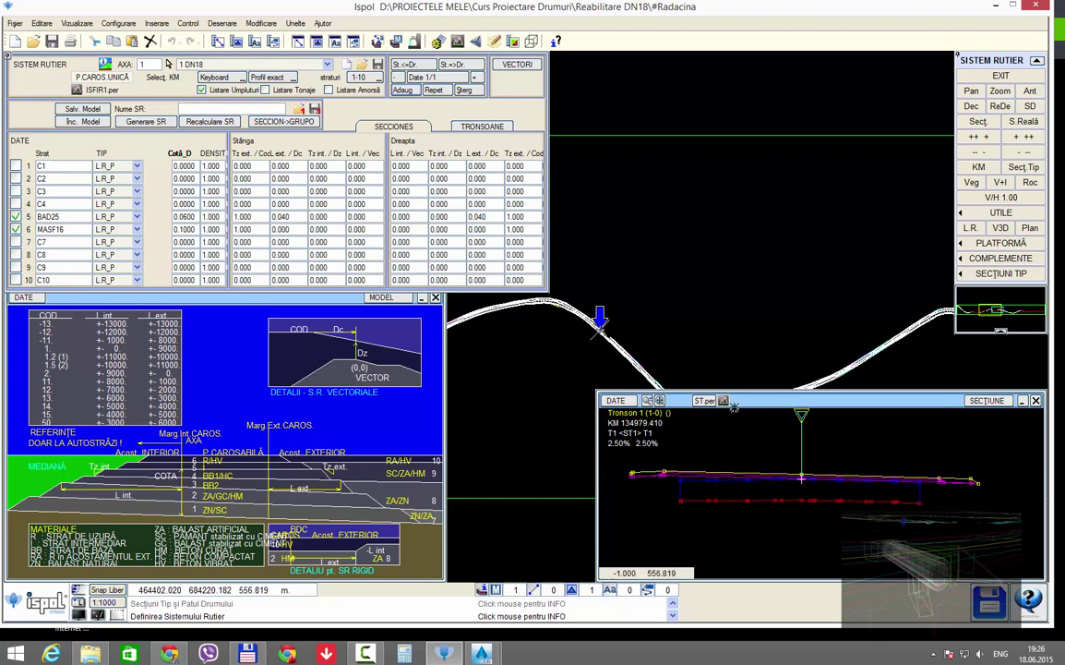
pyautogui.click(1000, 74)
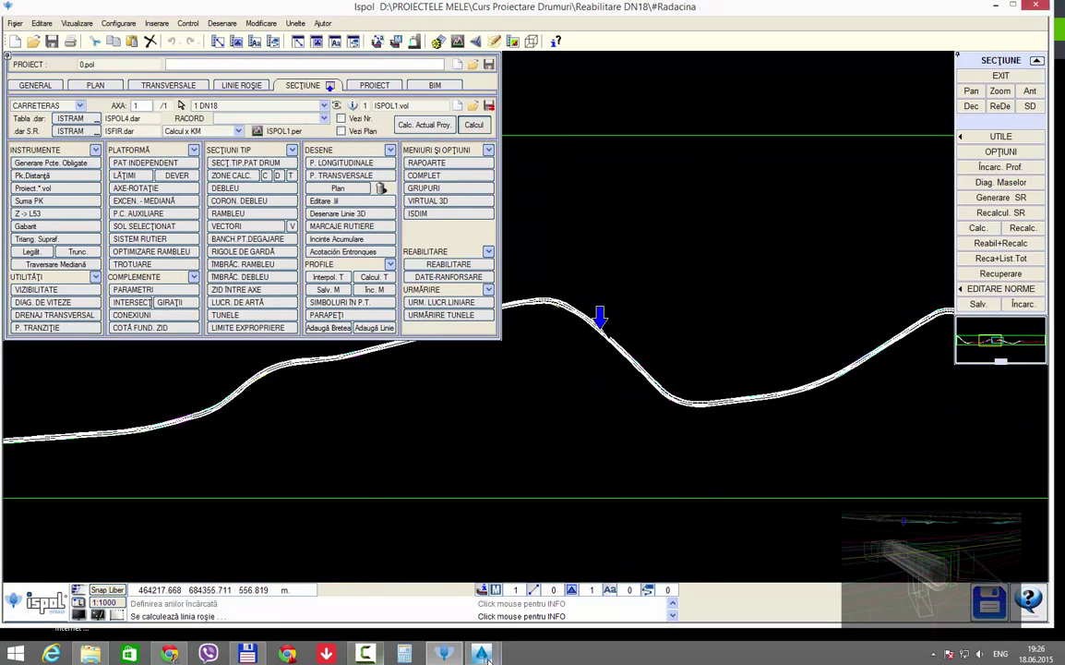
# Zoom and pan the AutoCAD drawing to read the Detail A layer table, then return to Ispol
pyautogui.moveTo(481, 654)
pyautogui.click(421, 611)
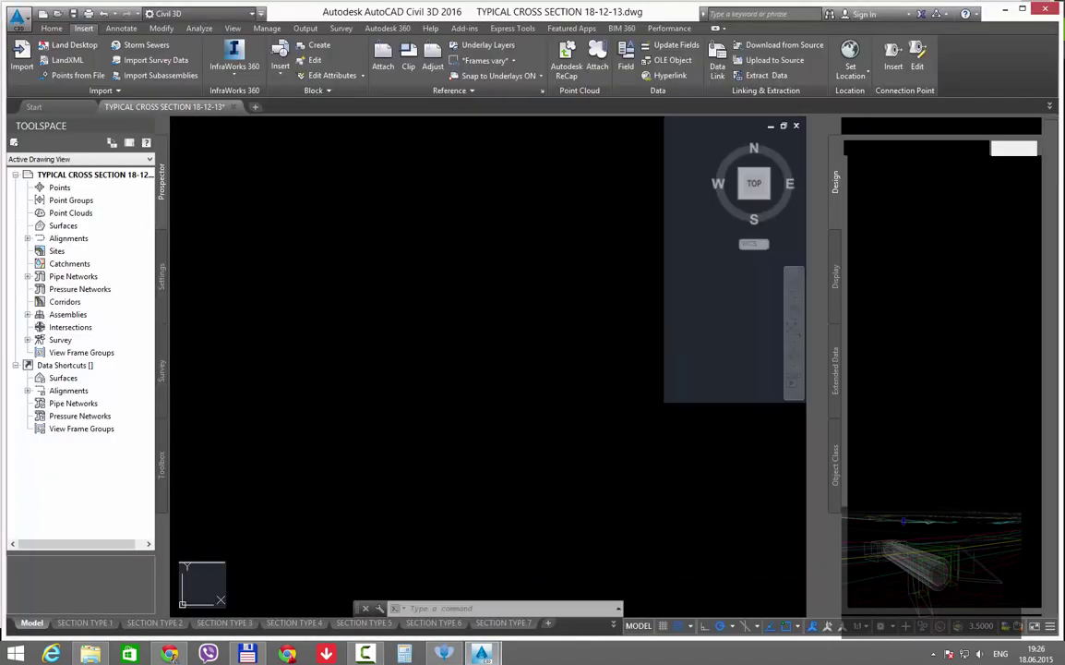
pyautogui.scroll(-3, 381, 436)
pyautogui.scroll(2, 381, 436)
pyautogui.scroll(5, 381, 436)
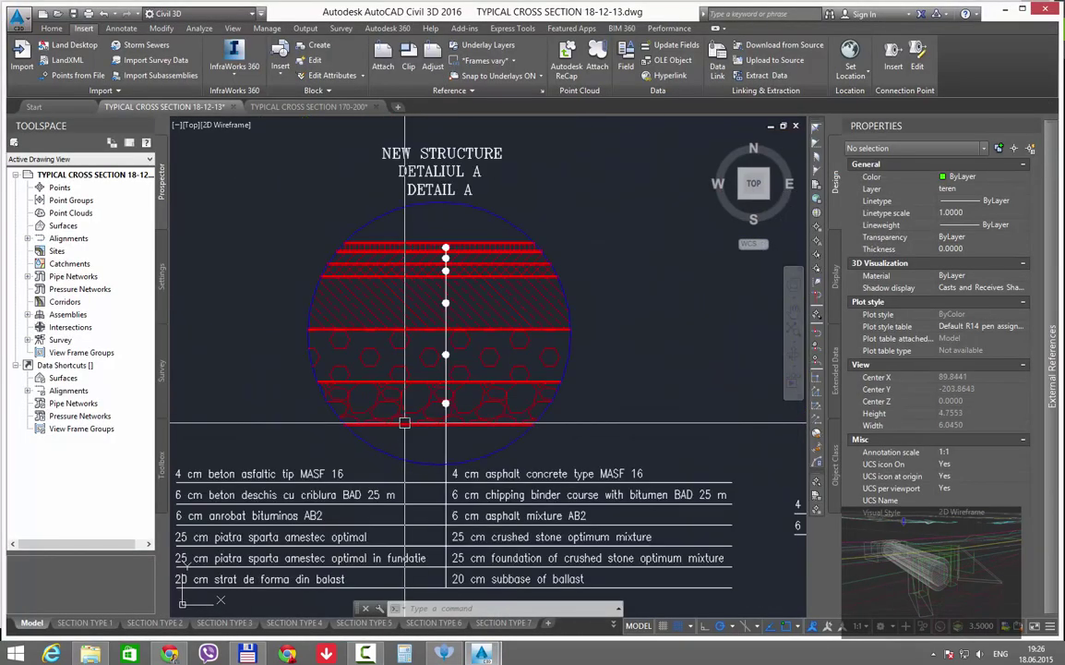
pyautogui.moveTo(204, 505); pyautogui.dragTo(279, 506, button='middle')
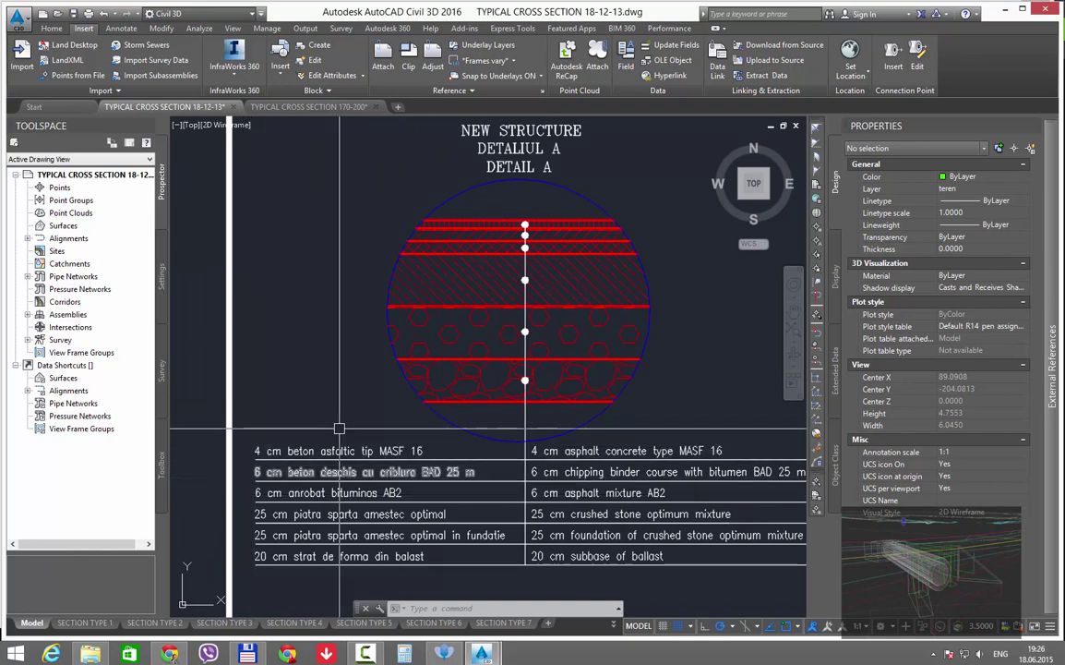
pyautogui.scroll(-5, 370, 453)
pyautogui.scroll(5, 553, 269)
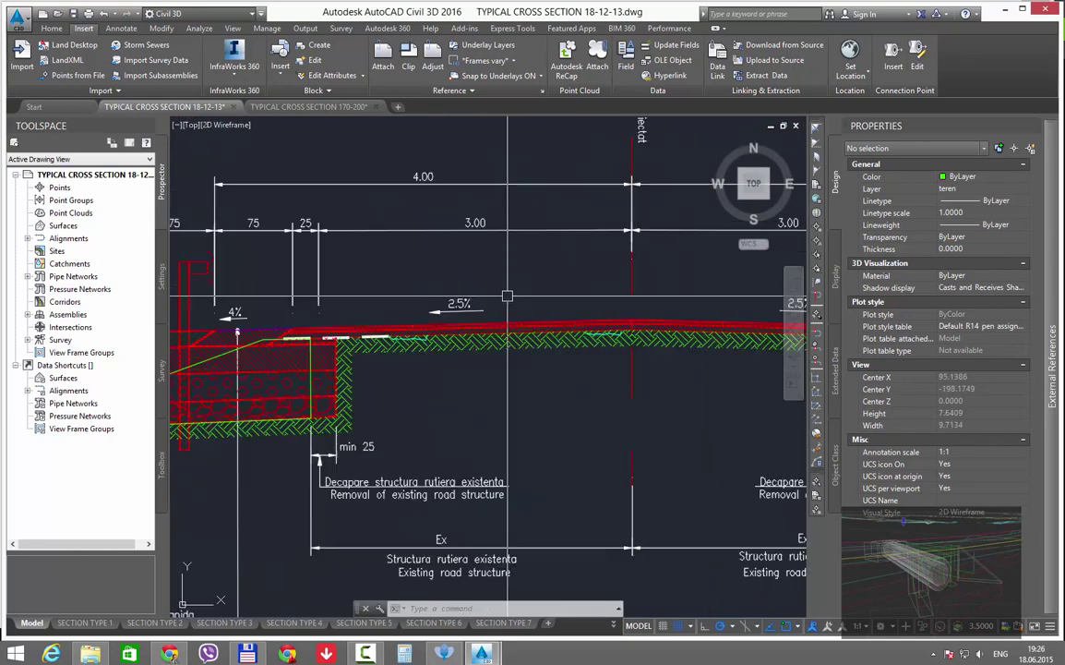
pyautogui.scroll(3, 554, 270)
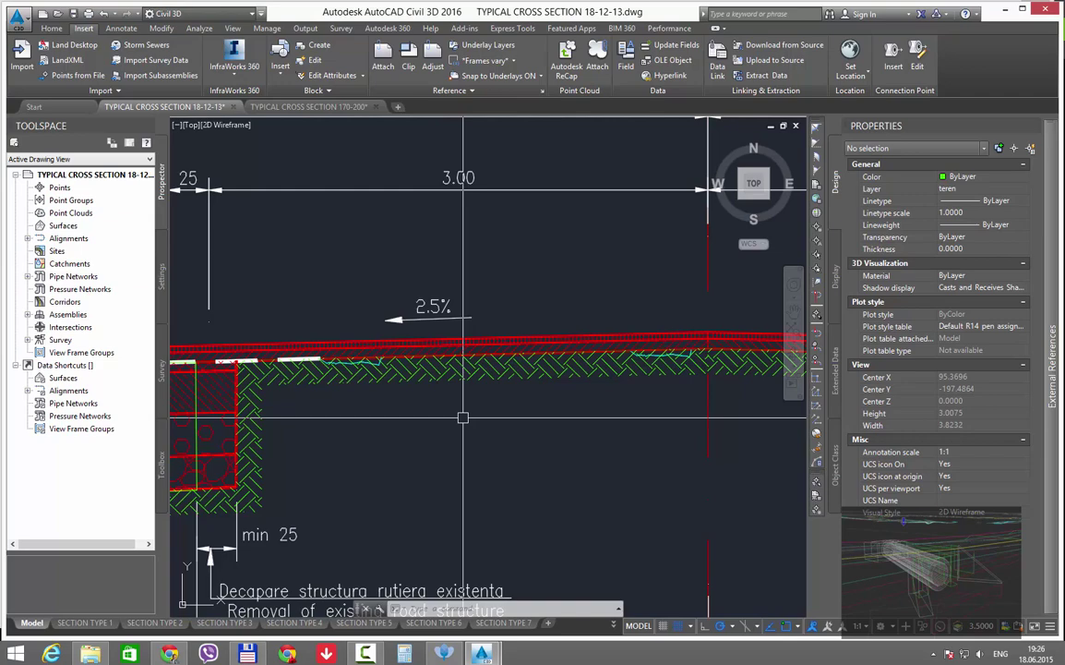
pyautogui.scroll(-5, 680, 245)
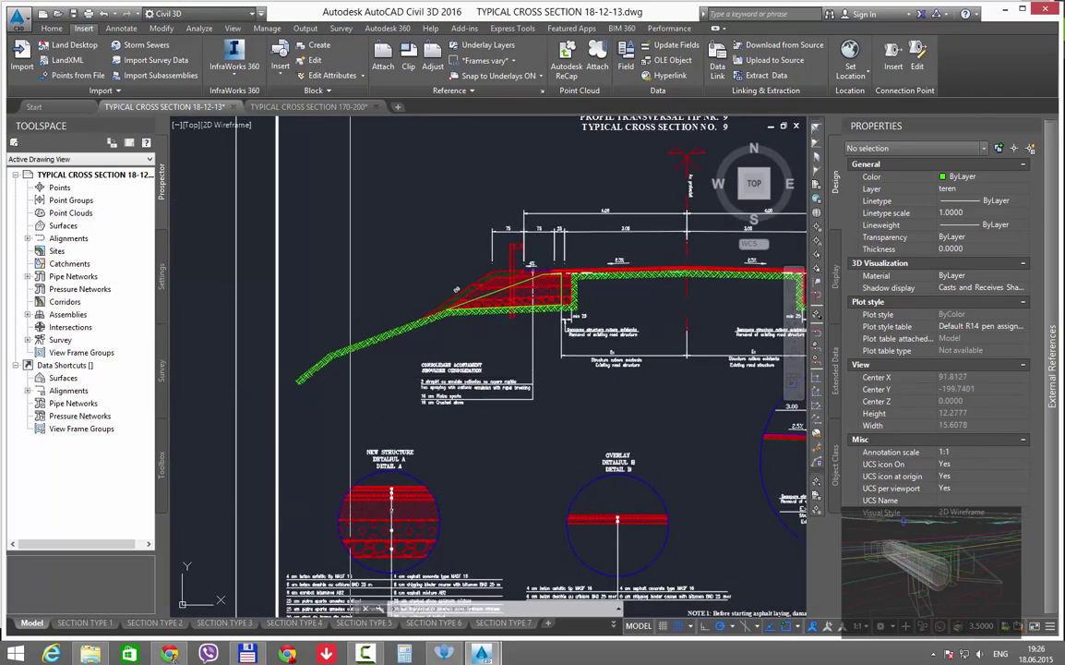
pyautogui.scroll(1, 391, 499)
pyautogui.scroll(3, 391, 499)
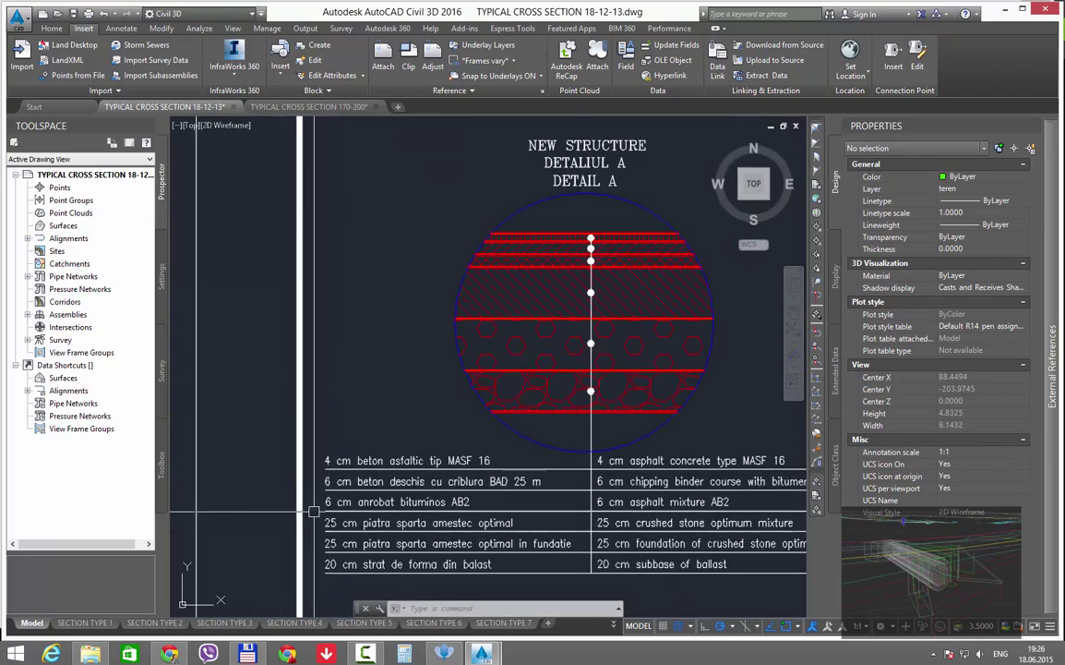
pyautogui.click(444, 652)
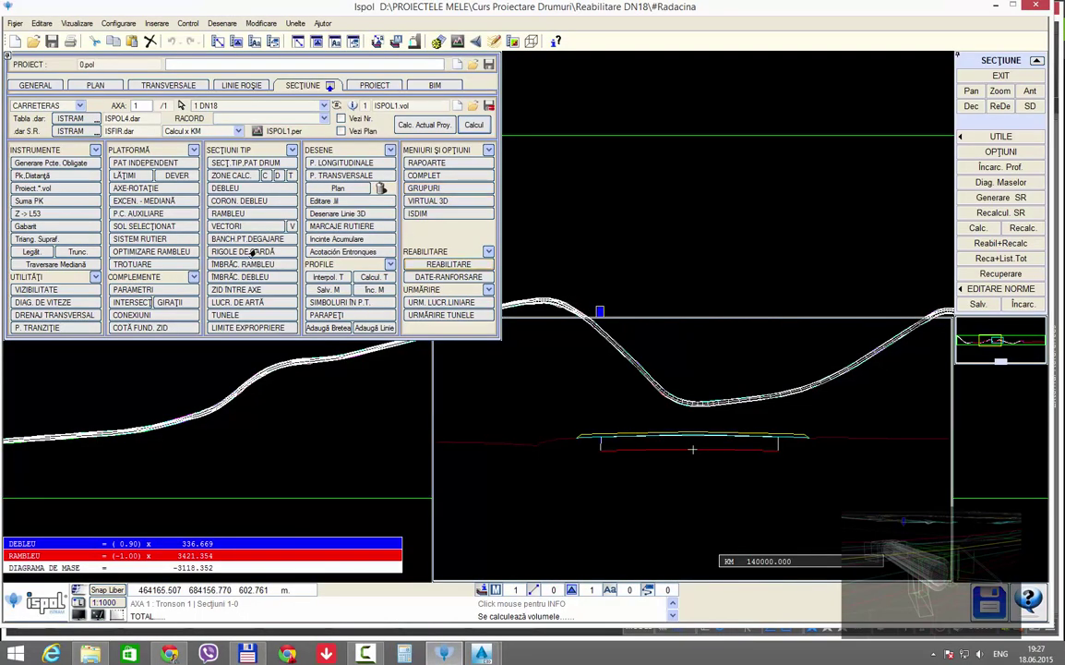
# In the selected-soil table, enter 0.060 in row 2's SSRo and SSRo2 cells
pyautogui.click(148, 227)
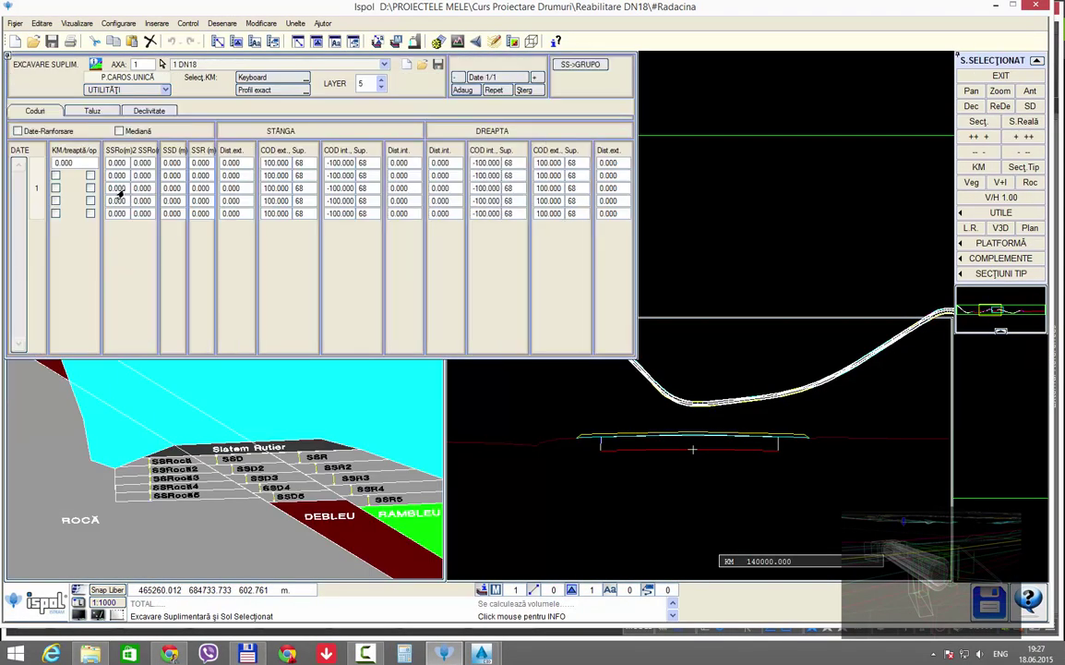
pyautogui.click(113, 175)
pyautogui.write('0.0')
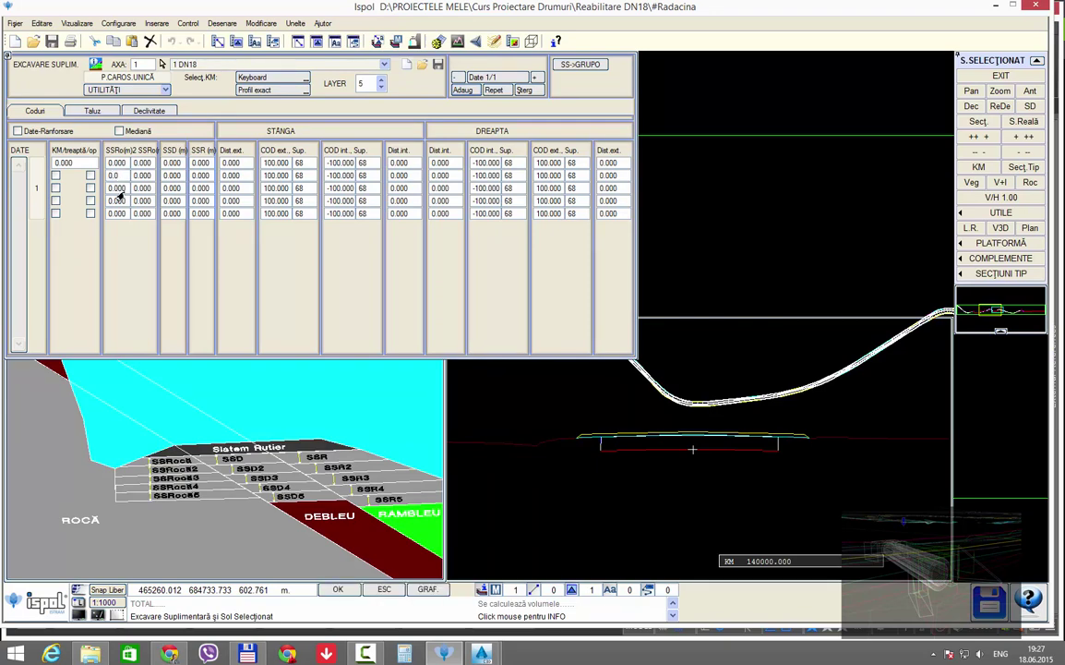
pyautogui.write('6')
pyautogui.press('Return')
pyautogui.click(142, 176)
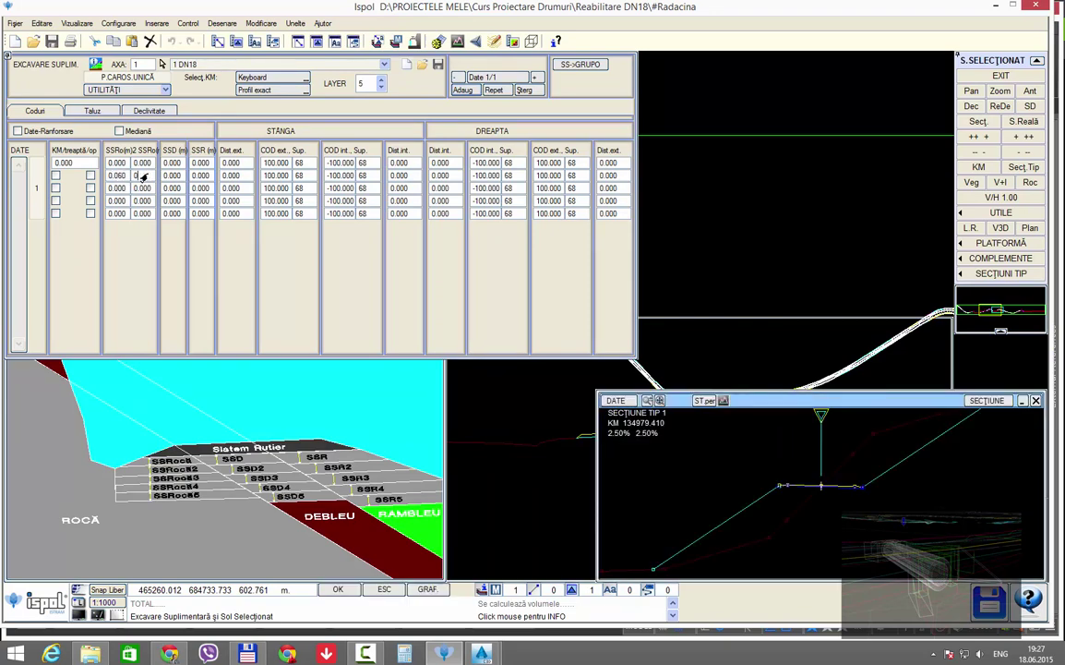
pyautogui.write('6')
pyautogui.press('Return')
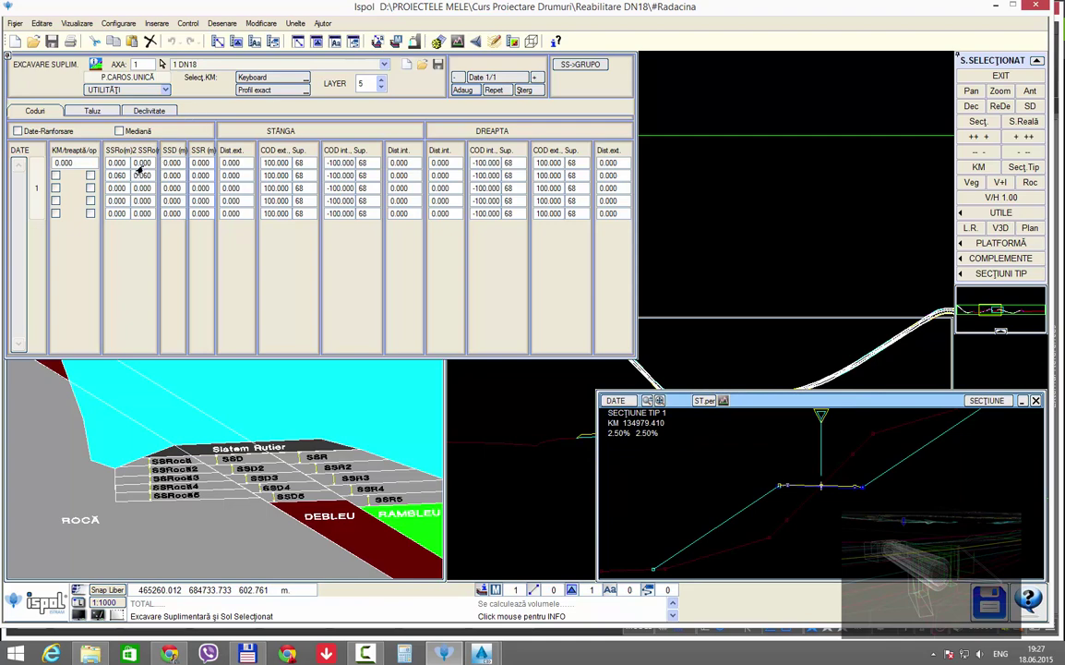
# Copy 0.060 and paste it into row 2's SSD and SSR cells
pyautogui.rightClick(141, 168)
pyautogui.click(171, 204)
pyautogui.click(172, 176)
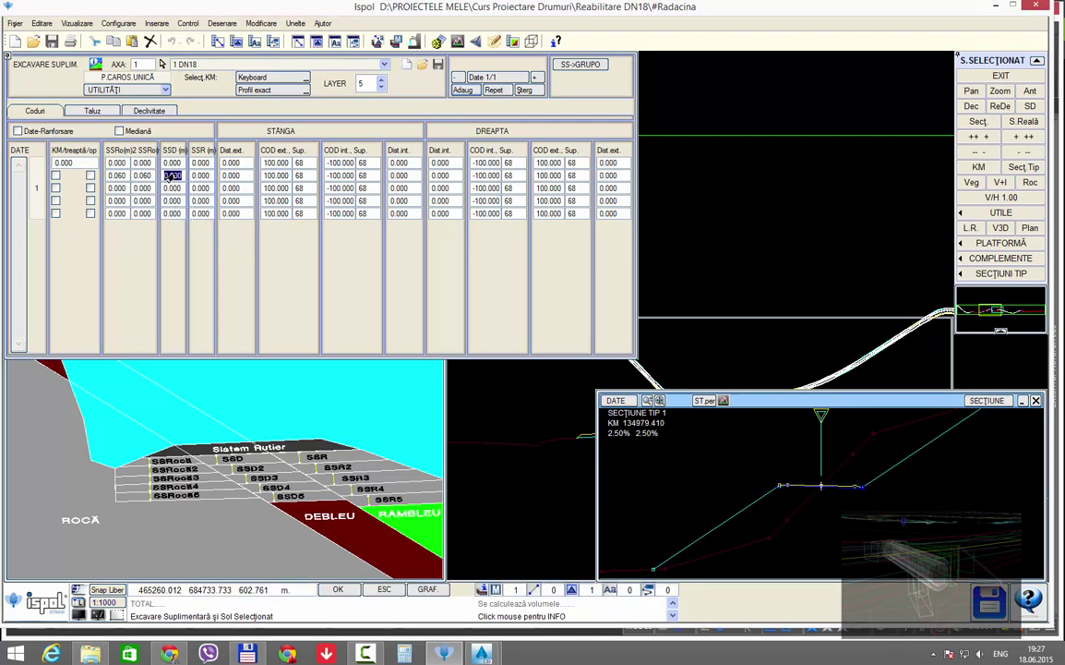
pyautogui.rightClick(172, 175)
pyautogui.click(205, 215)
pyautogui.click(200, 175)
pyautogui.rightClick(198, 180)
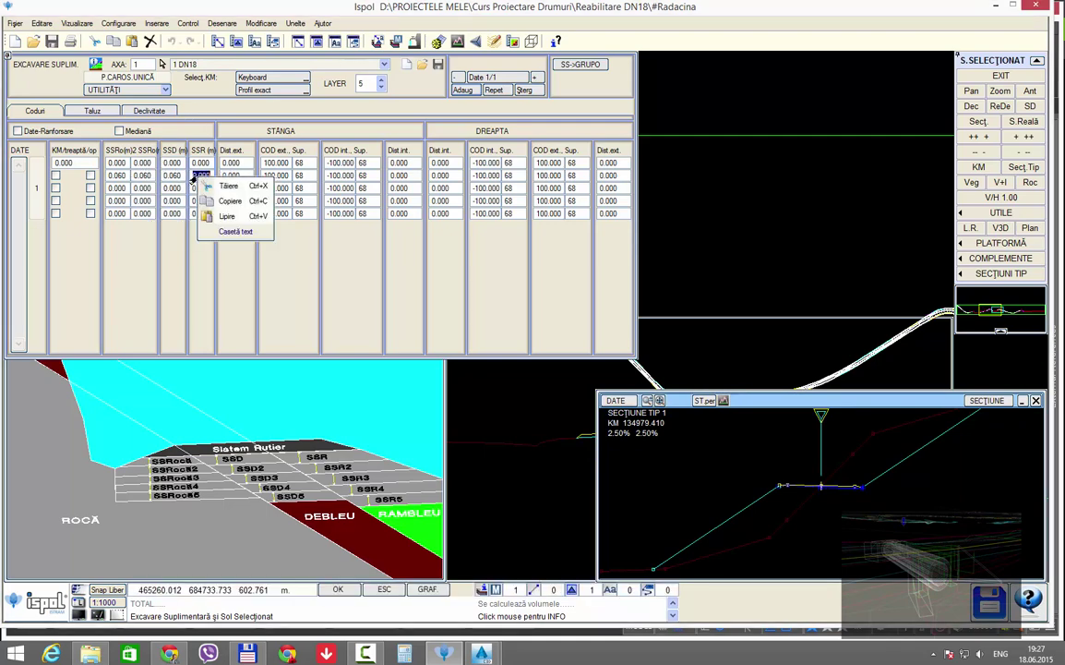
pyautogui.click(227, 215)
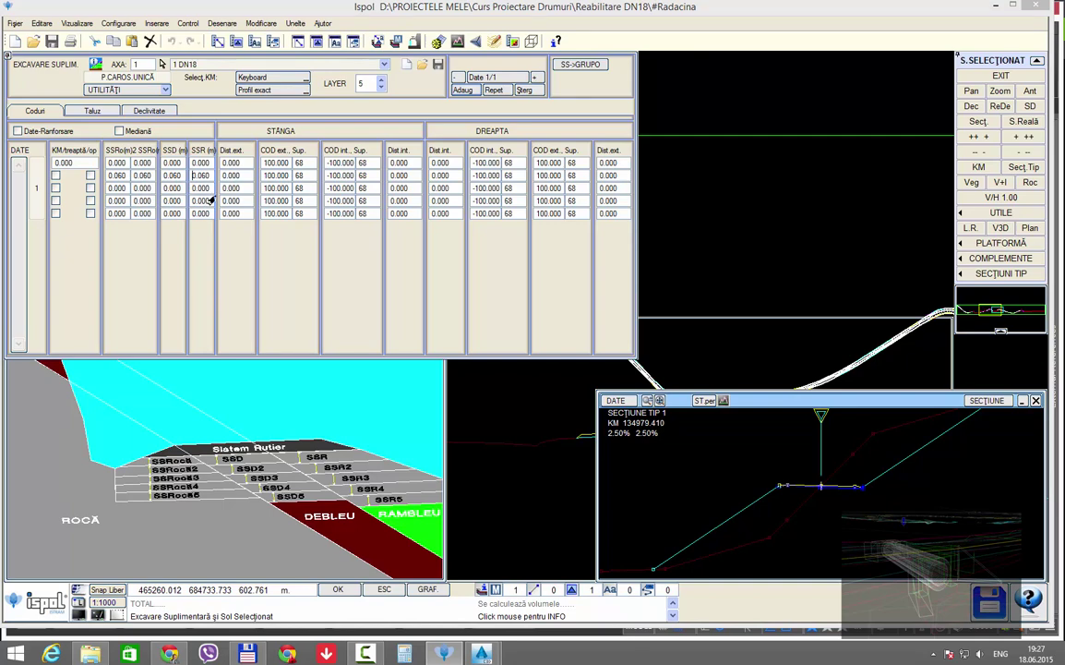
pyautogui.press('Return')
# Show the real terrain section at KM 134979.410 and zoom to the pavement layers' left edge
pyautogui.click(1023, 121)
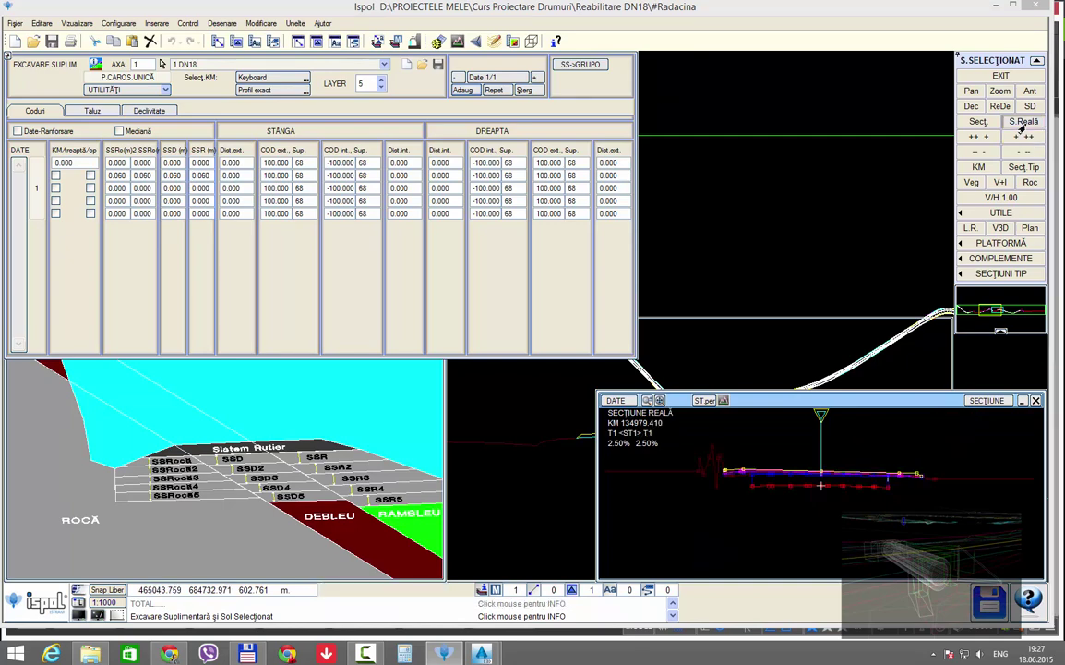
pyautogui.scroll(3, 766, 473)
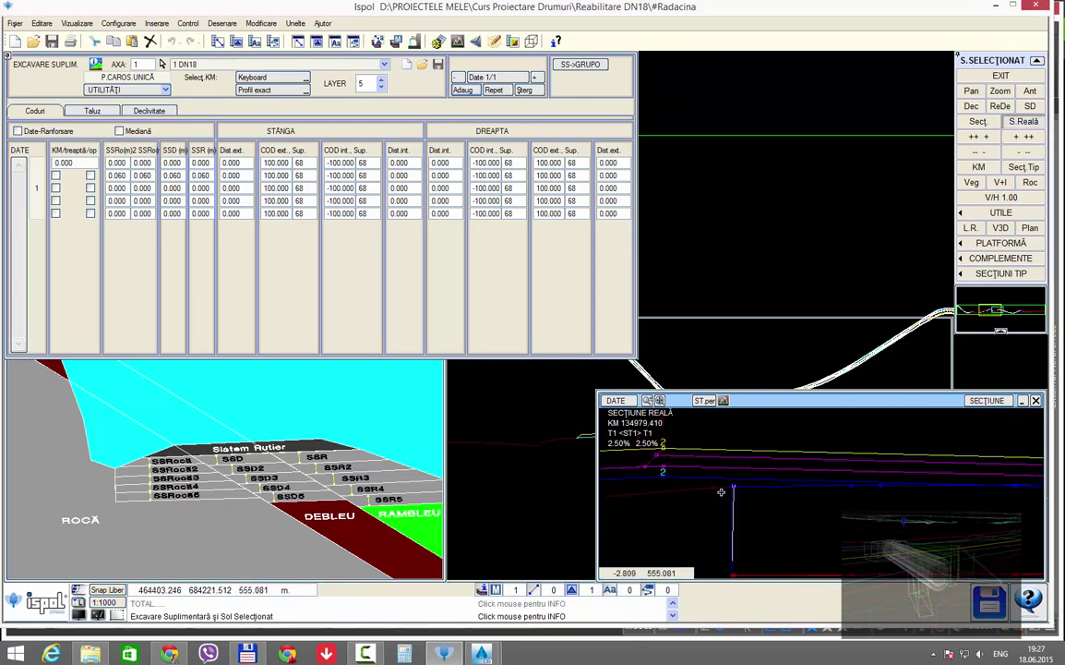
pyautogui.scroll(2, 768, 474)
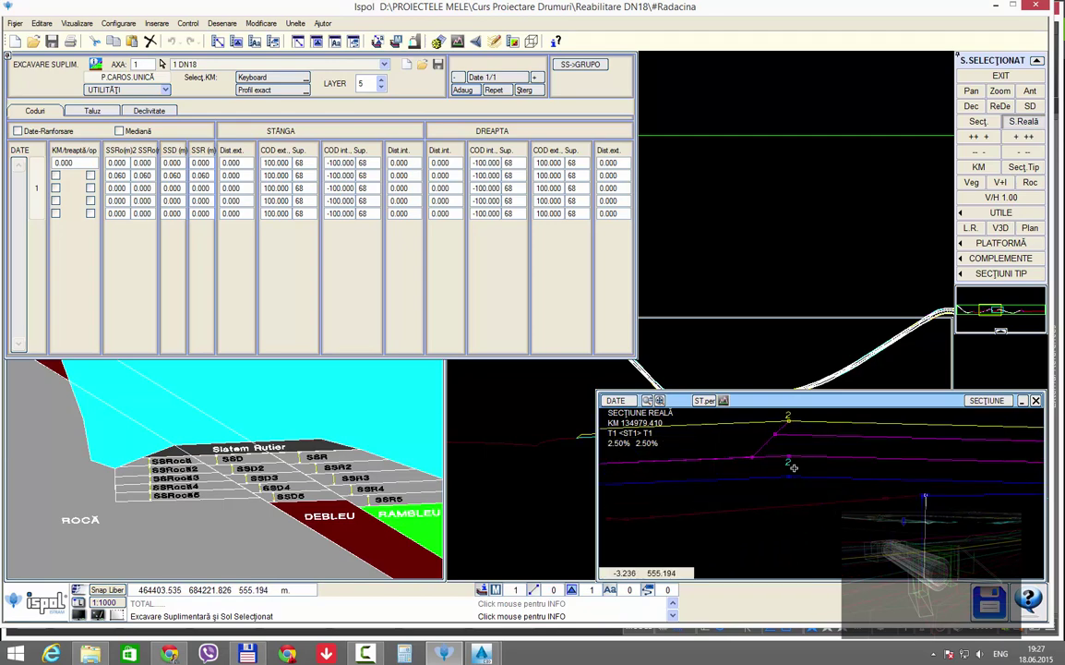
pyautogui.scroll(-1, 794, 469)
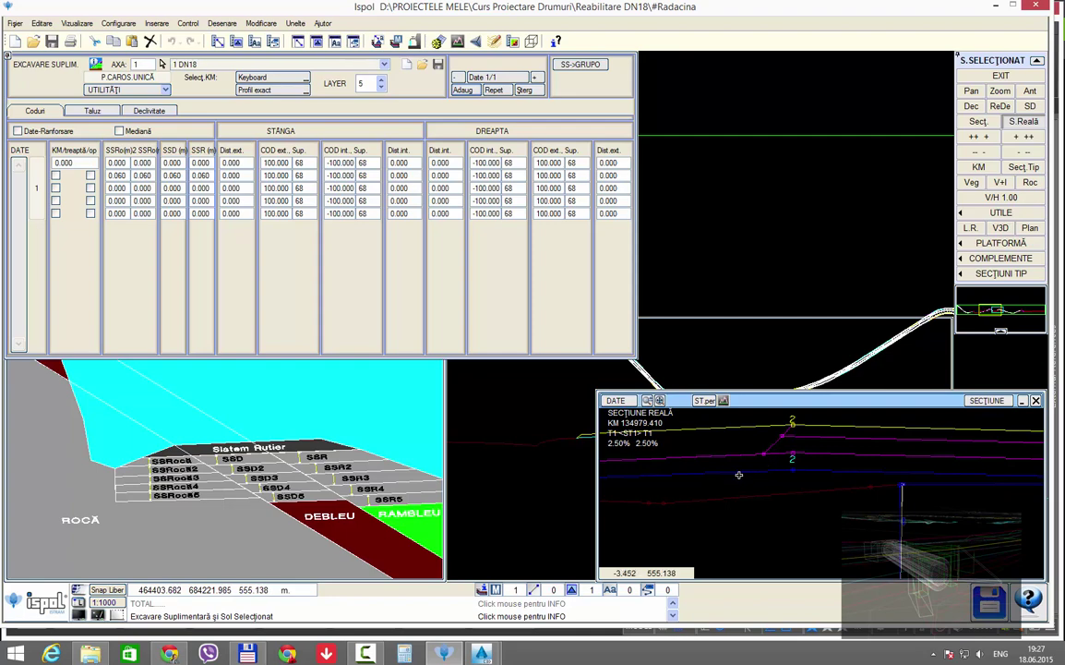
pyautogui.scroll(-1, 748, 465)
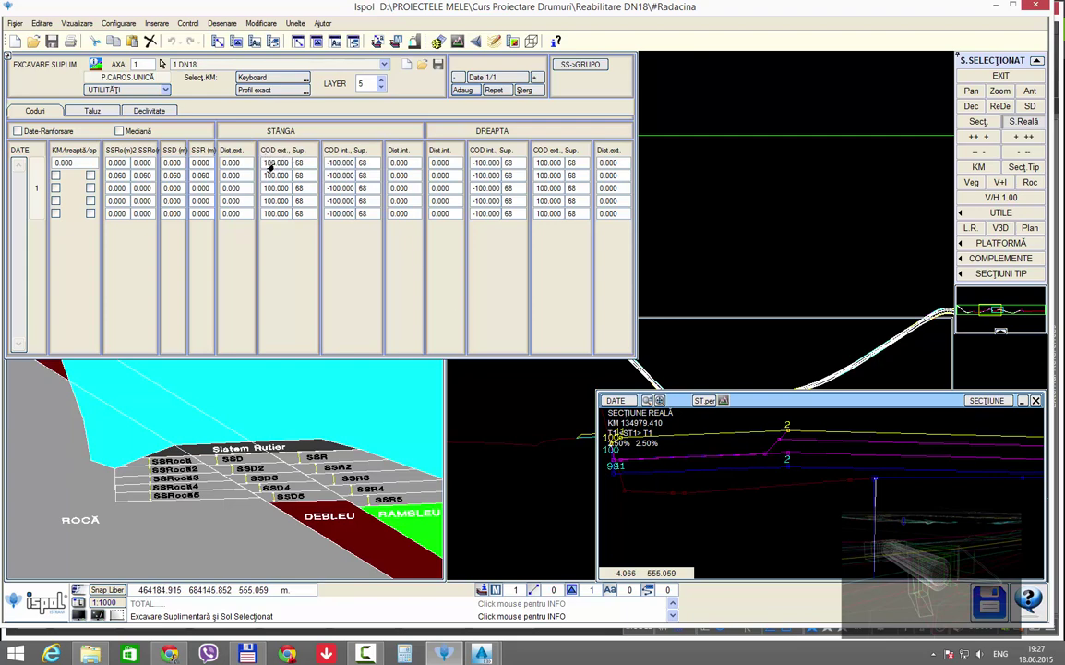
# Give row 2's left side exterior code 2 and exterior distance 0.200
pyautogui.doubleClick(278, 175)
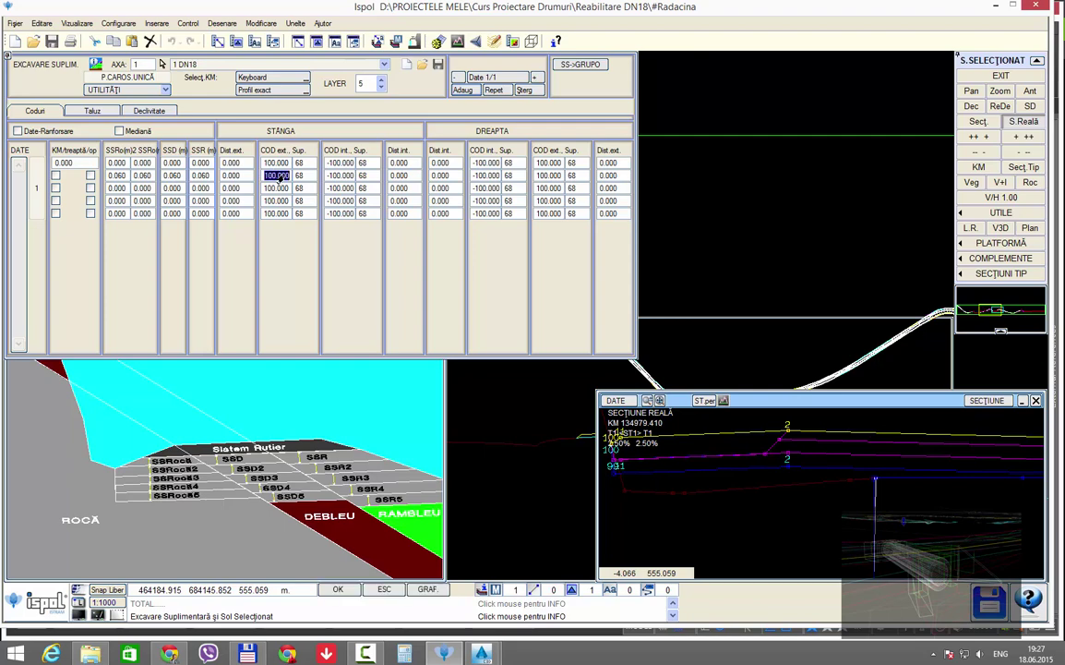
pyautogui.write('2')
pyautogui.press('Return')
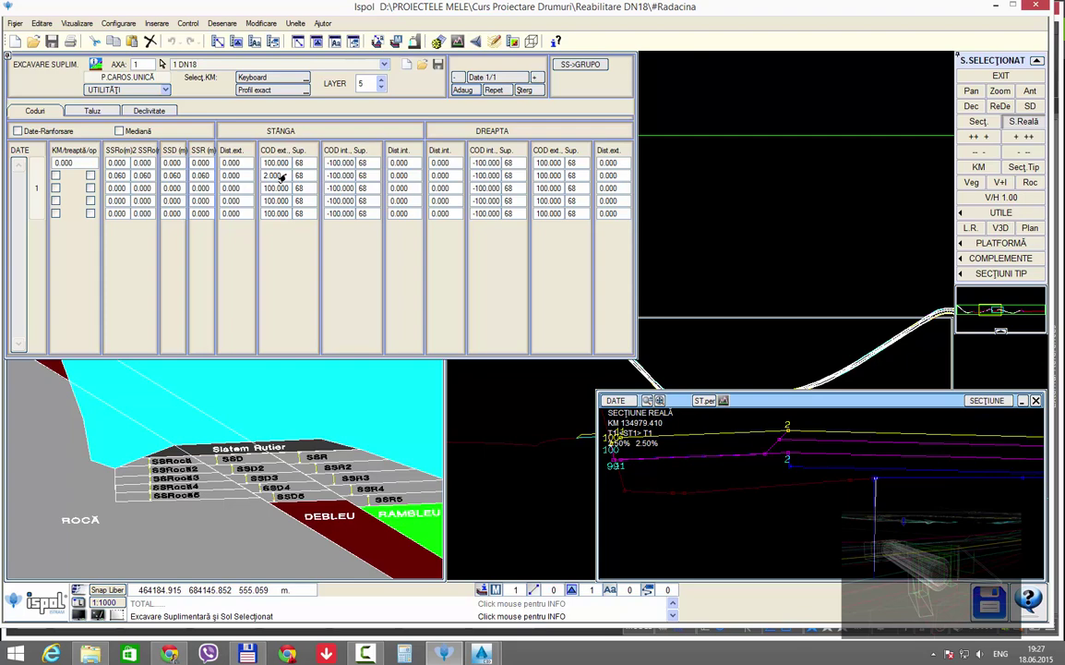
pyautogui.click(236, 176)
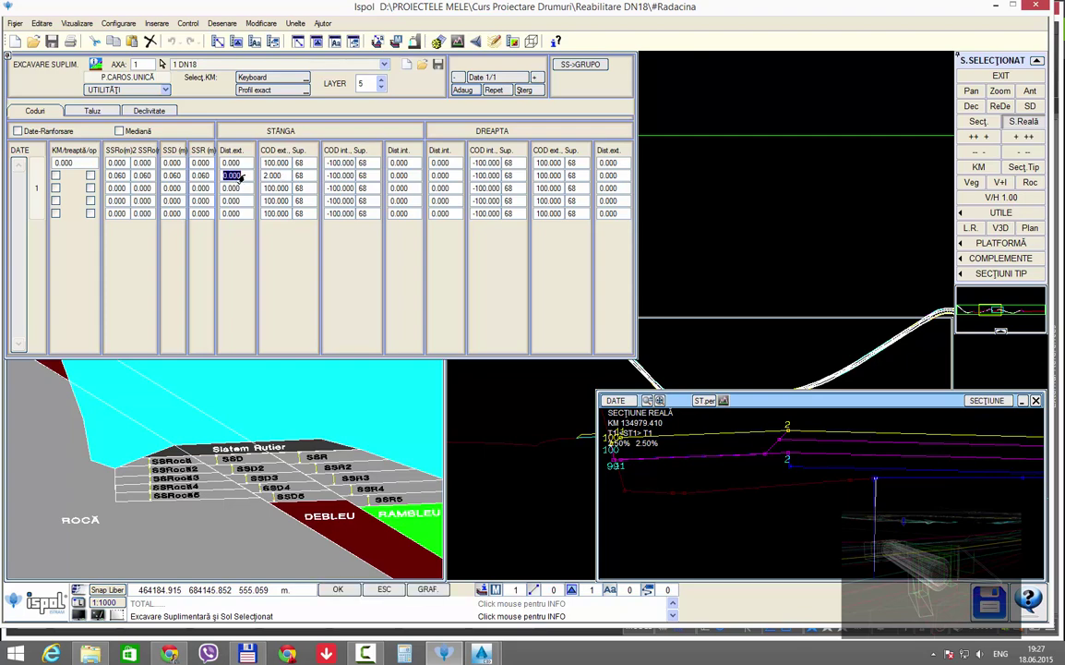
pyautogui.write('0.2')
pyautogui.press('Return')
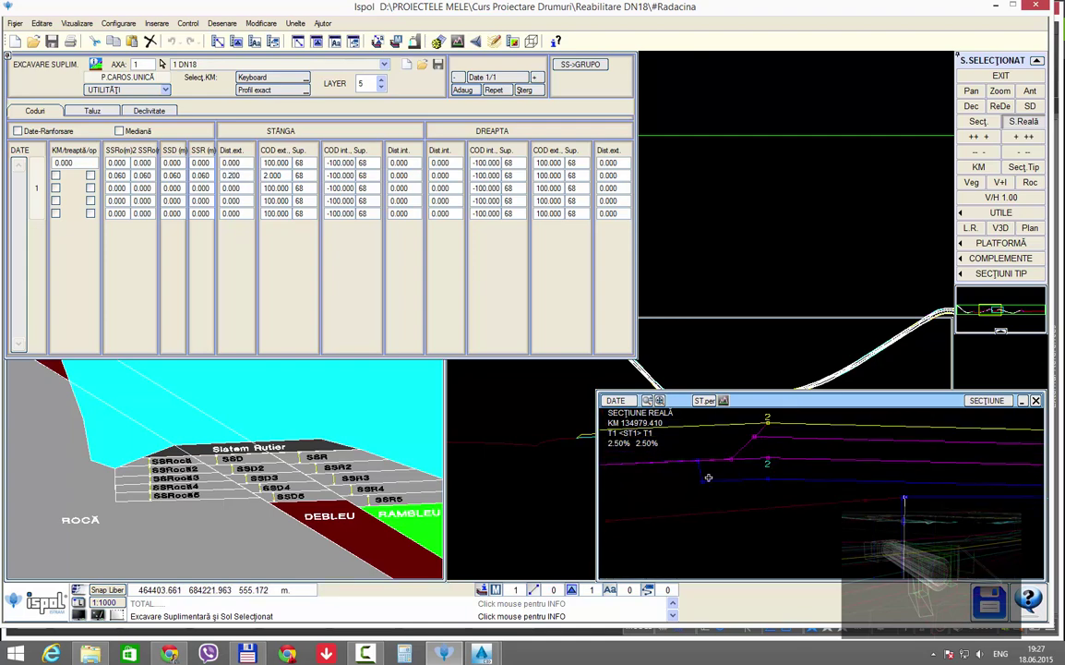
# Give row 2's right side code 2 and exterior distance 0.200, checking the Civil 3D layer detail
pyautogui.scroll(-3, 738, 461)
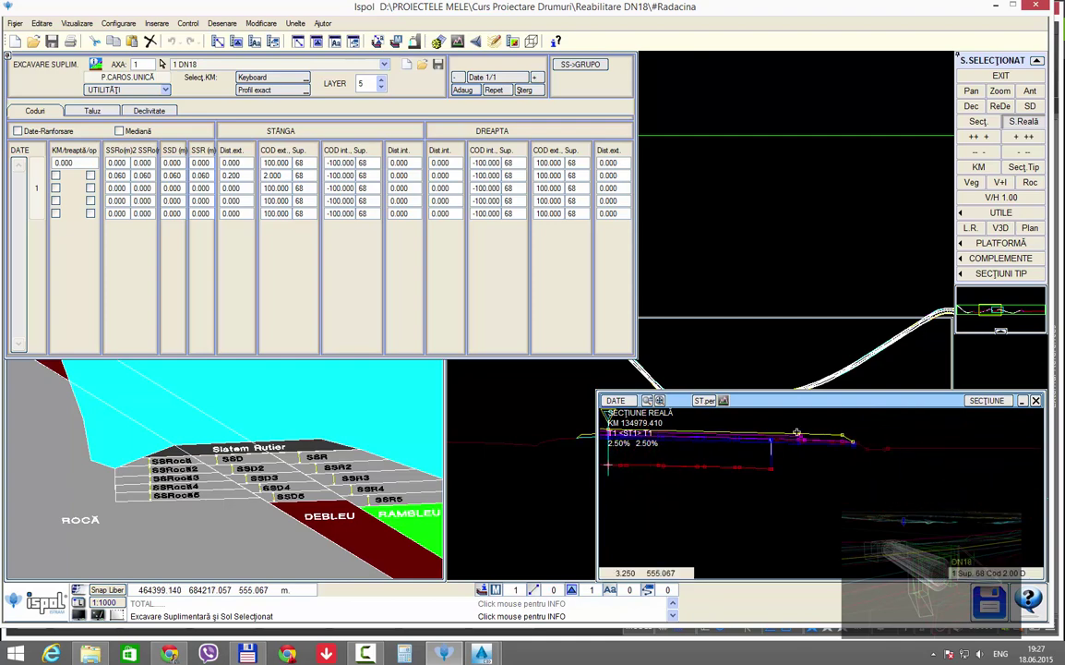
pyautogui.scroll(3, 796, 432)
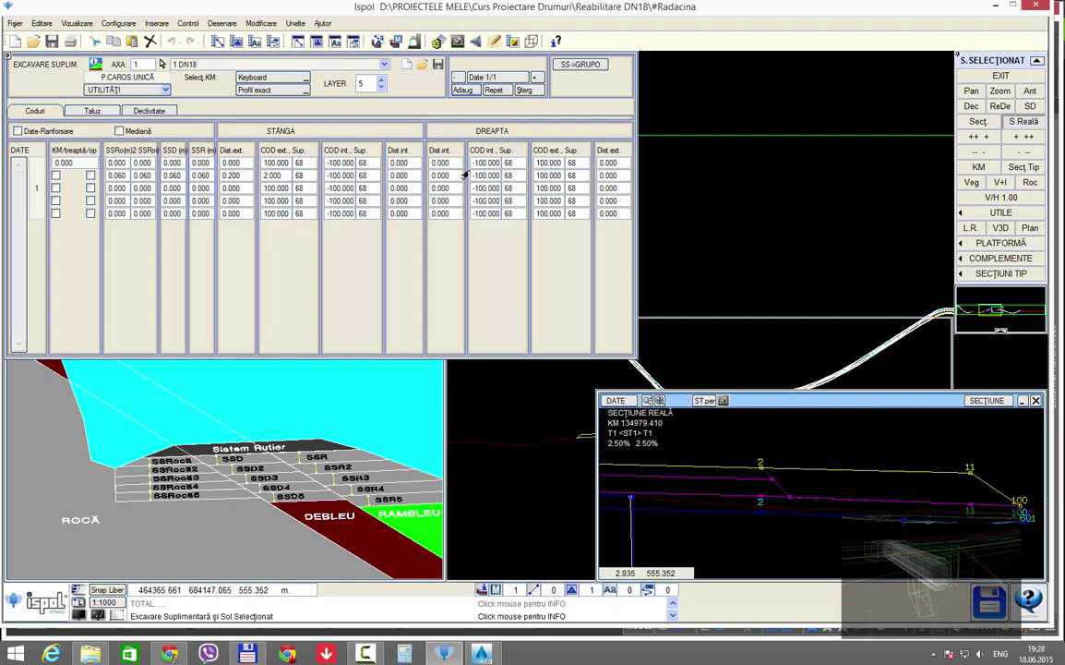
pyautogui.click(548, 175)
pyautogui.write('2')
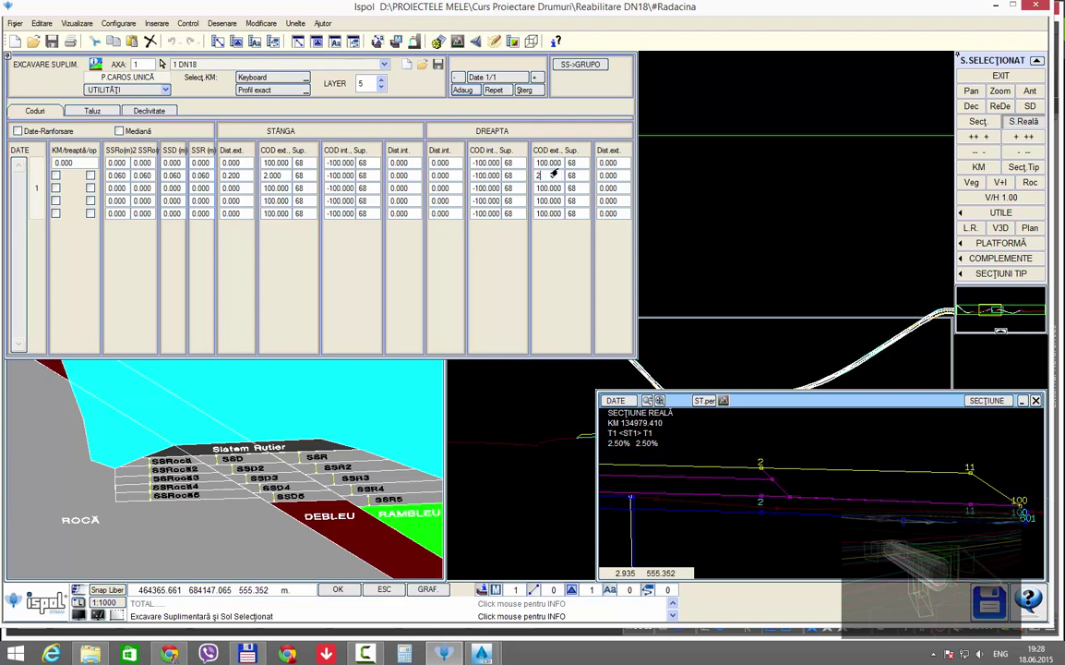
pyautogui.press('Return')
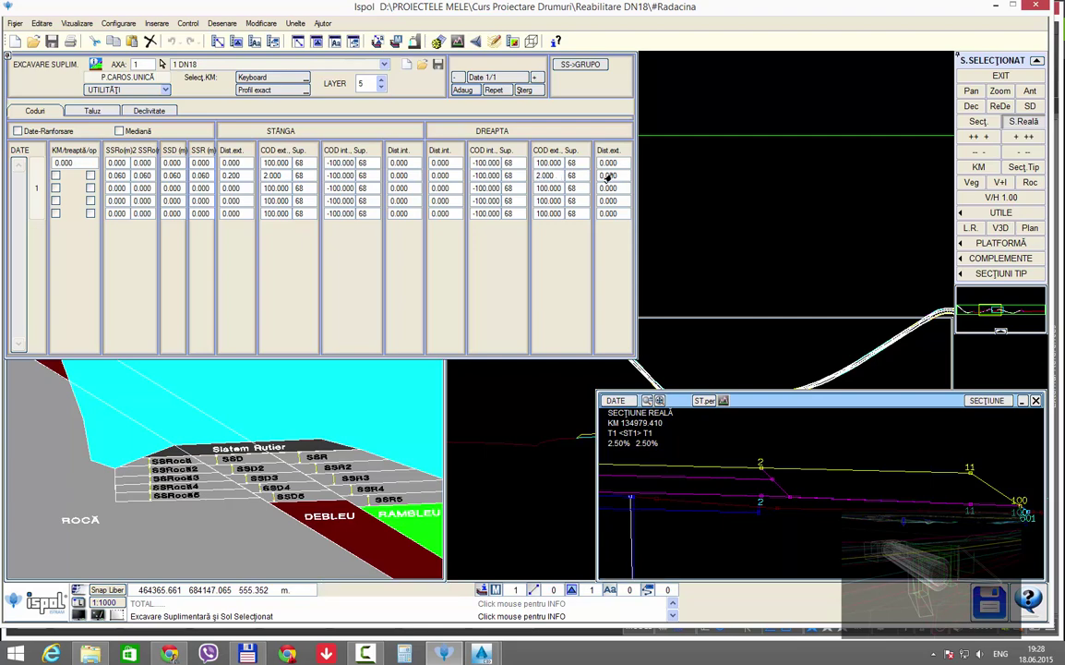
pyautogui.click(608, 176)
pyautogui.write('0.2')
pyautogui.press('Return')
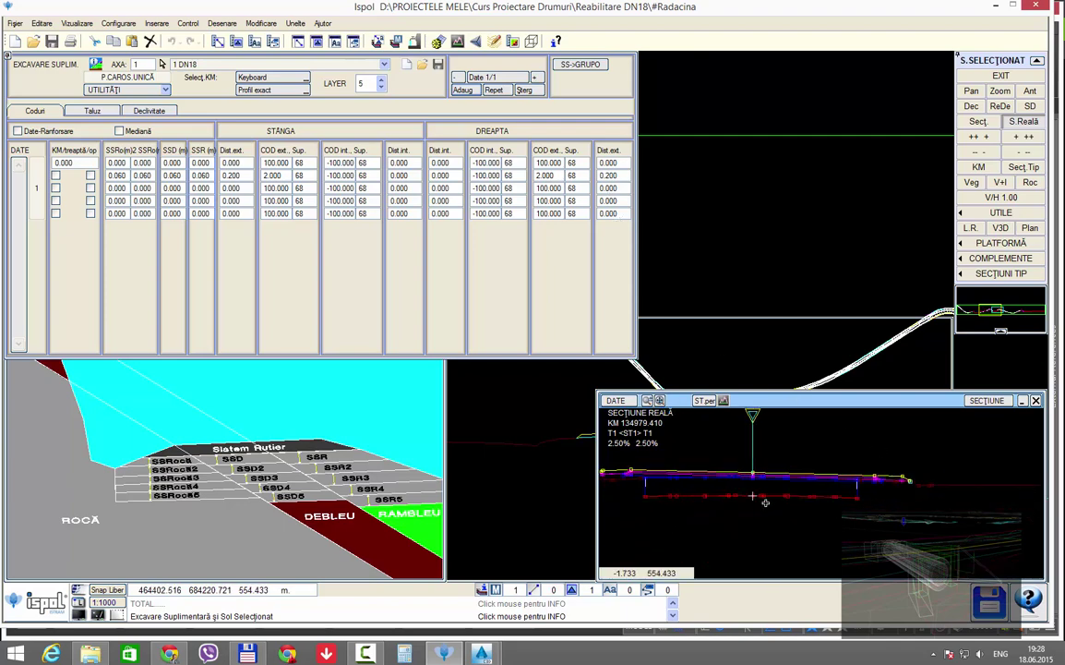
pyautogui.click(488, 654)
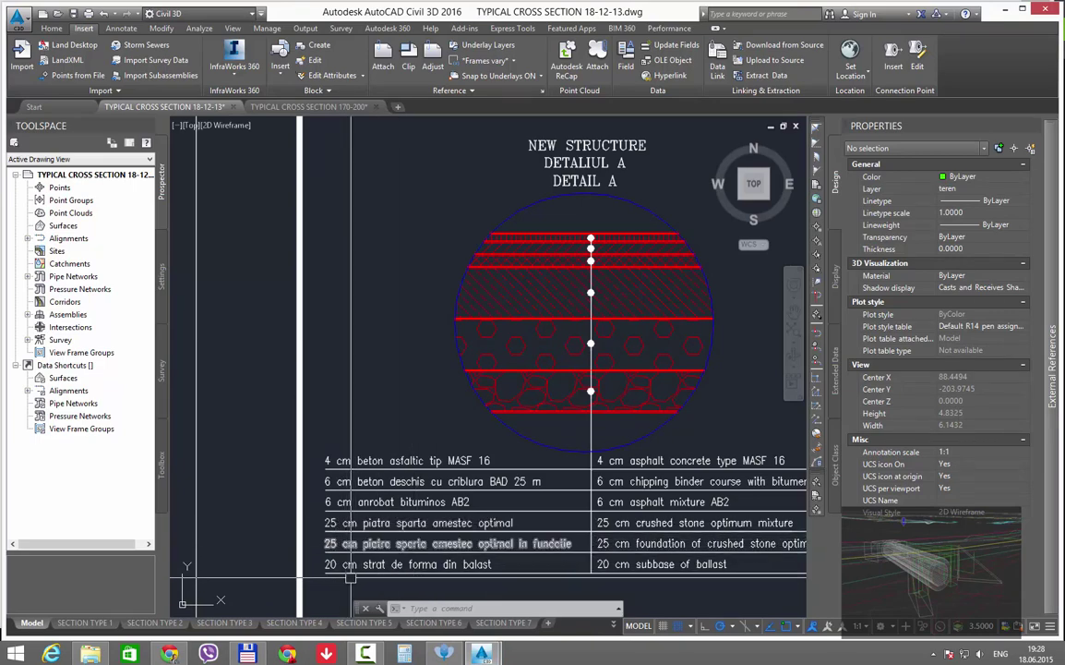
pyautogui.hotkey('alt', 'Tab')
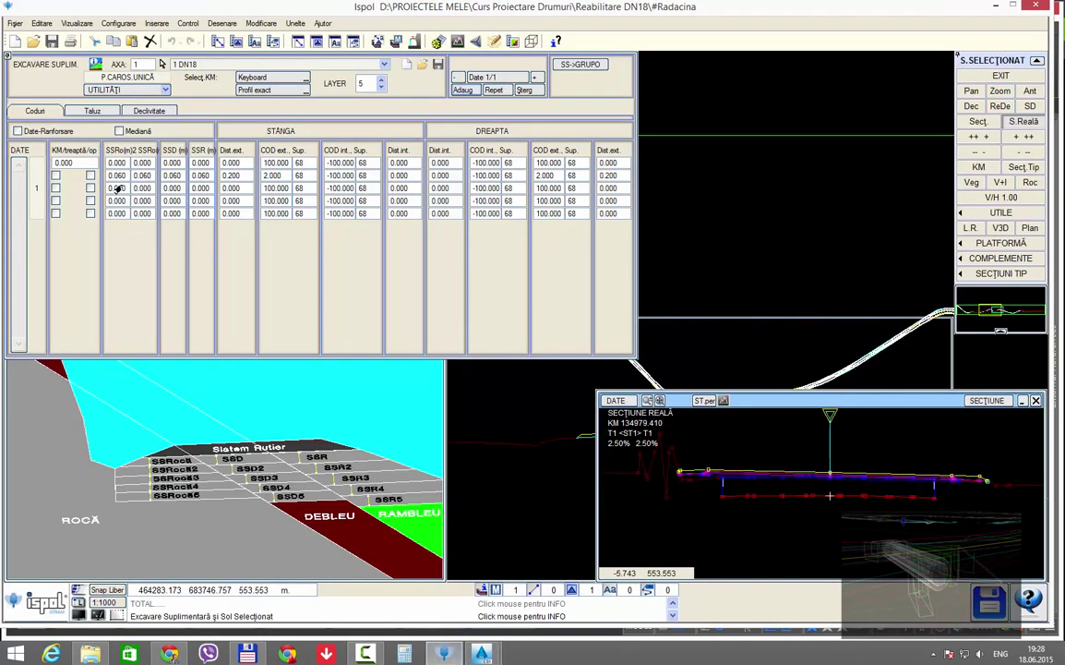
# Enter SSRo thicknesses of 0.250 for rows 3 and 4 and 0.200 for row 5
pyautogui.click(117, 189)
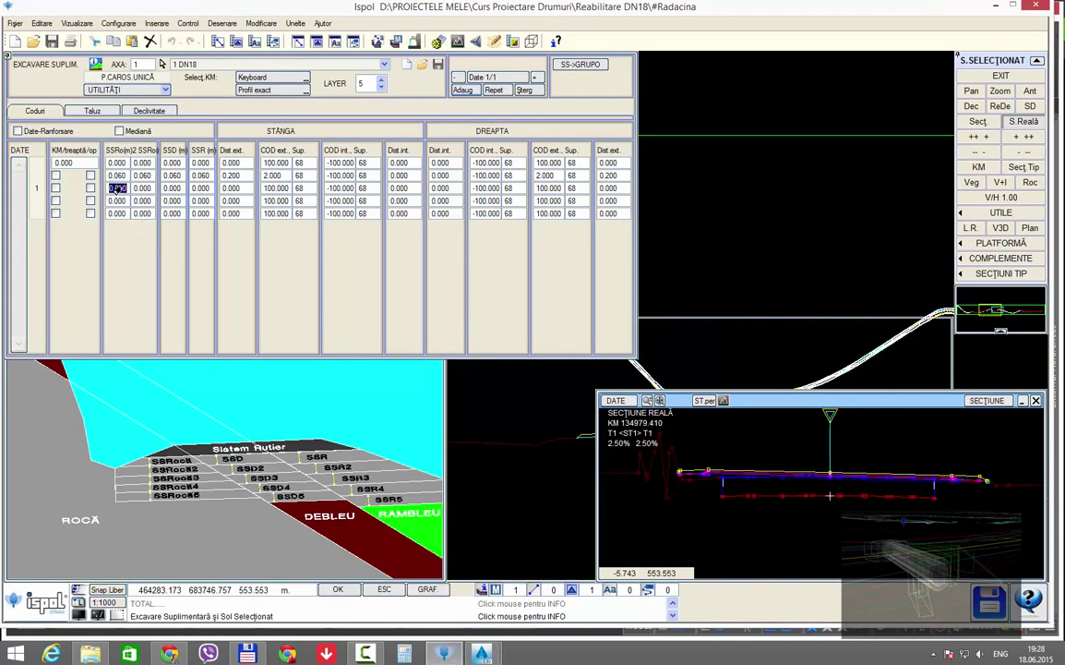
pyautogui.click(112, 202)
pyautogui.write('.25')
pyautogui.press('Return')
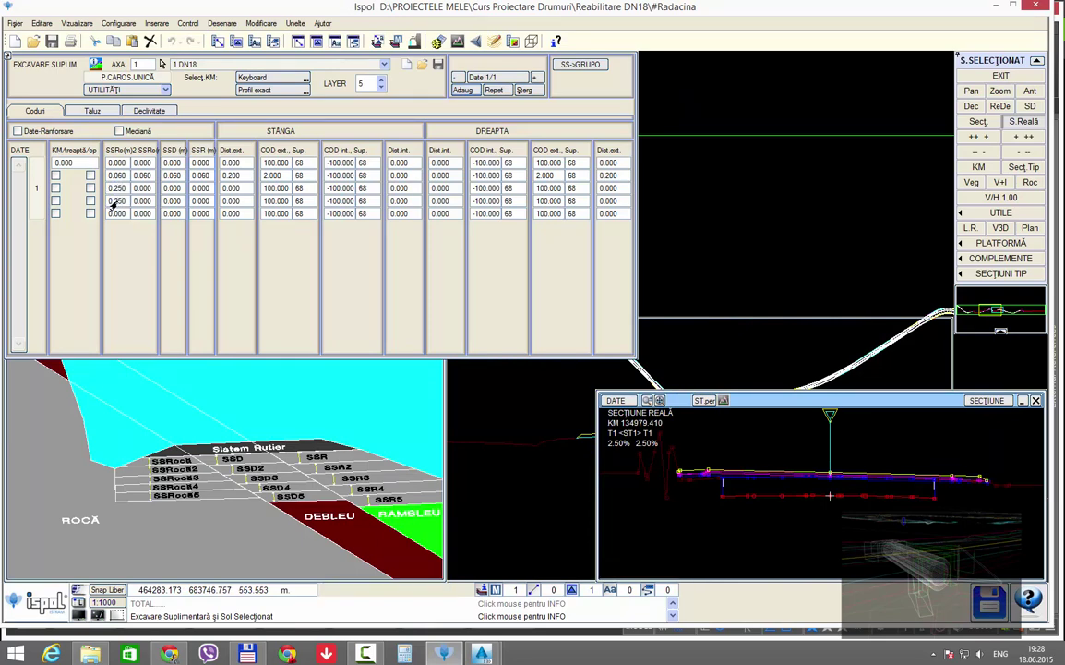
pyautogui.click(117, 214)
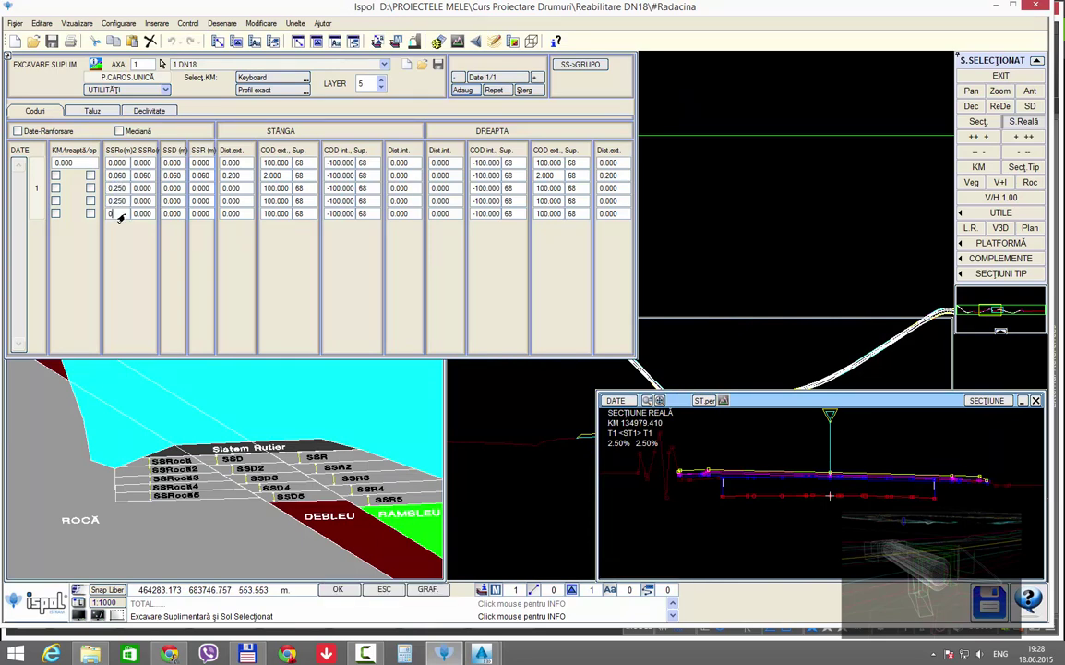
pyautogui.write('.25')
pyautogui.press('Return')
# Copy row 3's 0.250 into its SSRo2, SSD and SSR cells
pyautogui.click(117, 189)
pyautogui.rightClick(118, 190)
pyautogui.click(145, 214)
pyautogui.rightClick(136, 191)
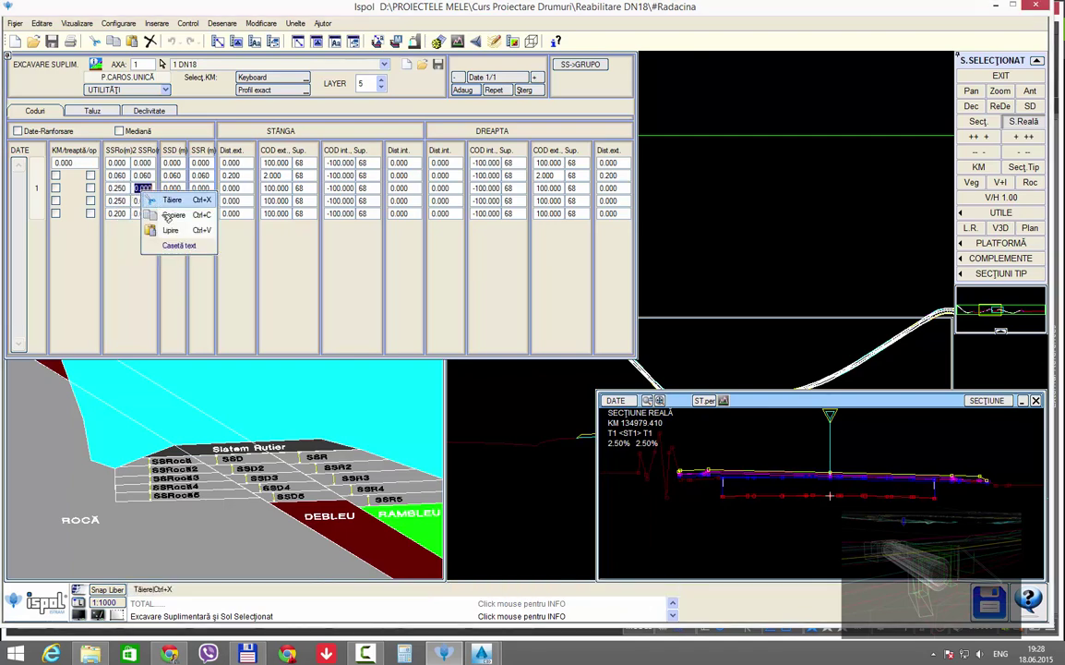
pyautogui.click(153, 214)
pyautogui.click(173, 190)
pyautogui.rightClick(173, 190)
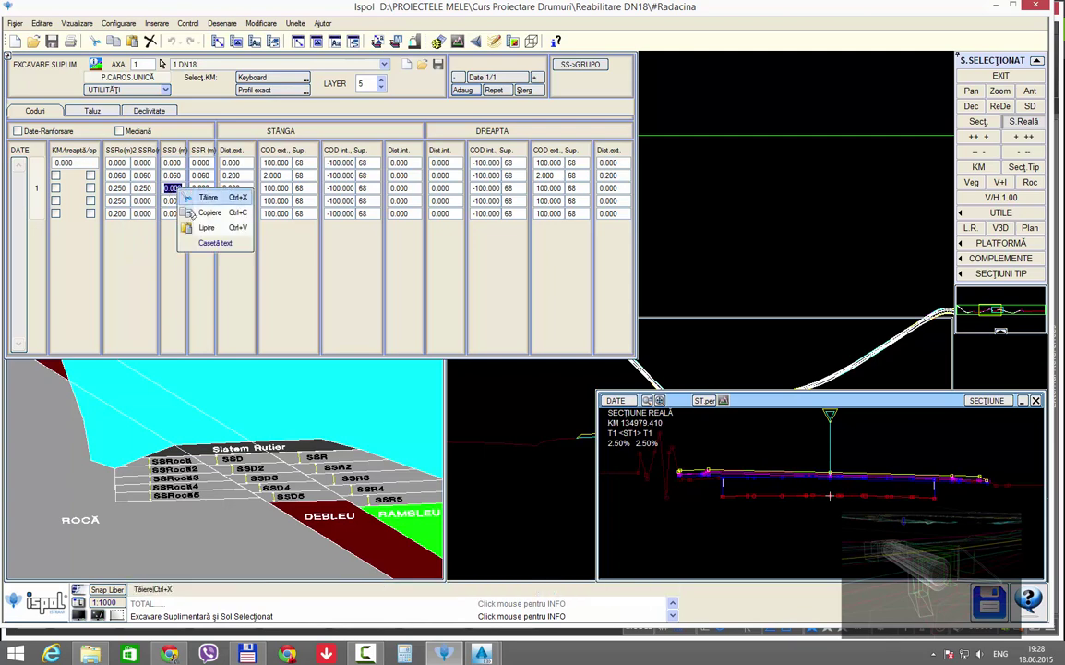
pyautogui.click(189, 213)
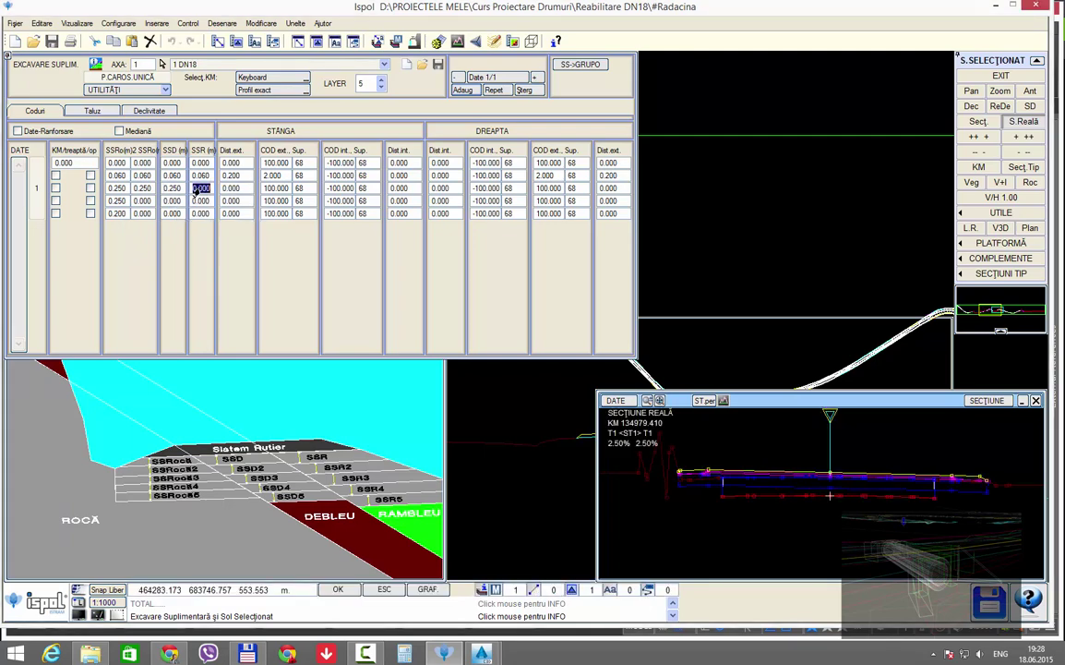
pyautogui.rightClick(196, 187)
pyautogui.click(202, 212)
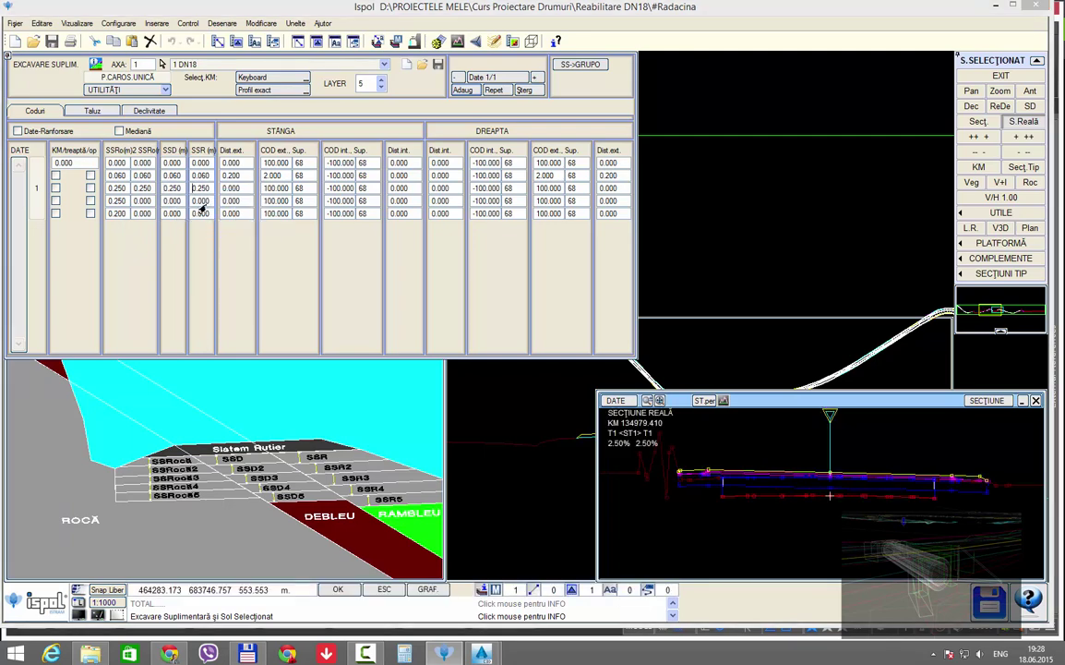
# Paste 0.250 into row 4's SSR, SSD and SSRo2 cells
pyautogui.rightClick(201, 207)
pyautogui.click(208, 231)
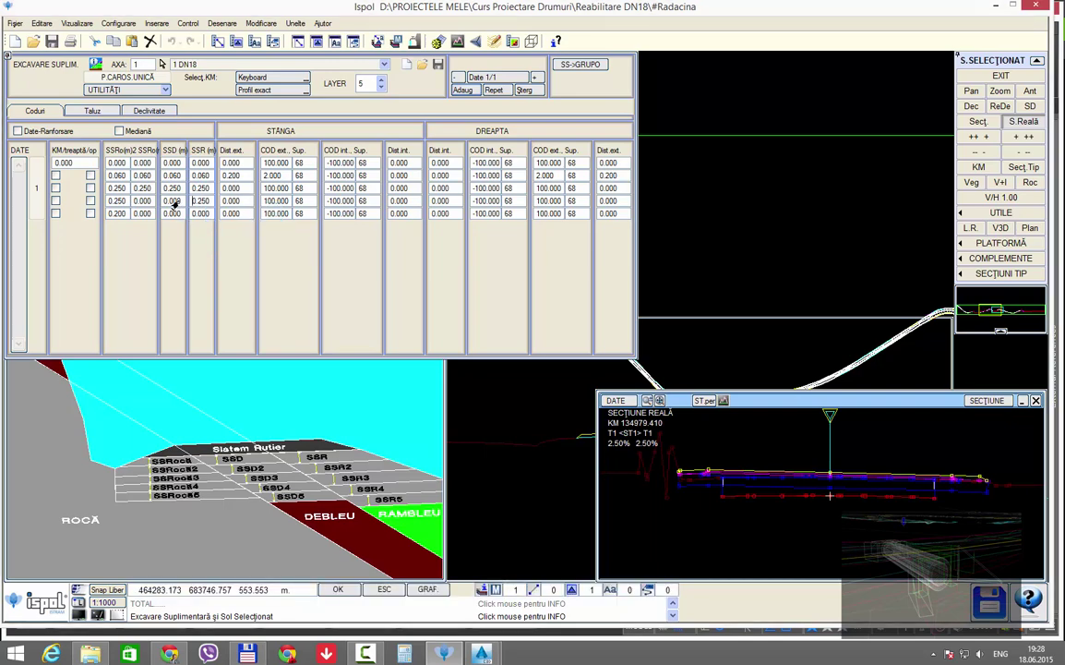
pyautogui.rightClick(174, 205)
pyautogui.click(178, 220)
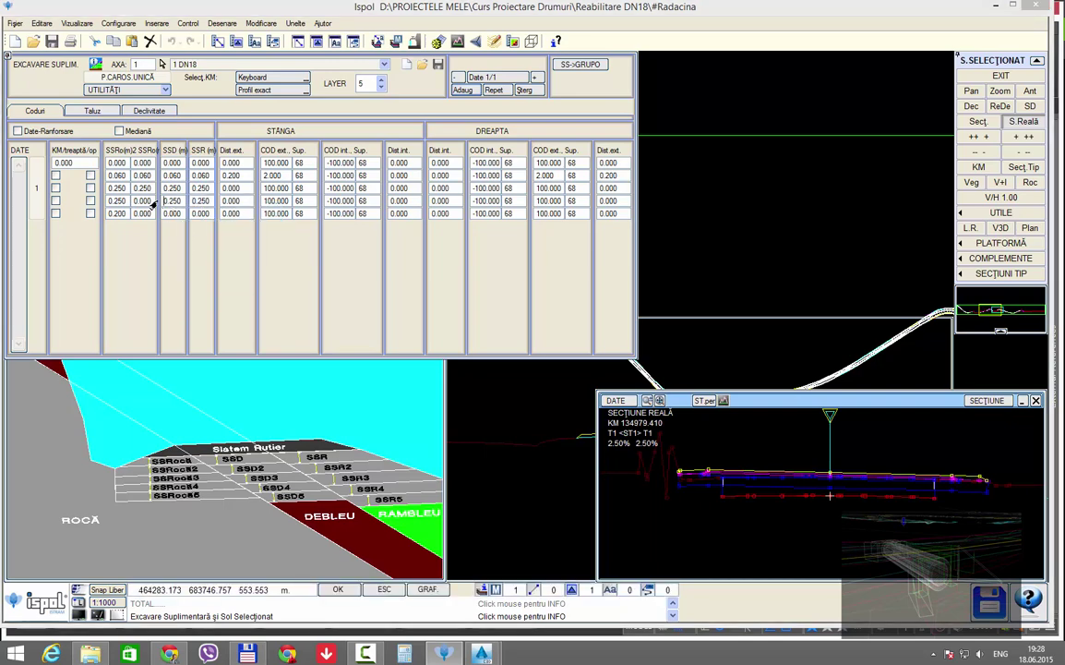
pyautogui.rightClick(145, 200)
pyautogui.click(178, 239)
# Copy row 5's 0.200 across its SSRo2, SSD and SSR cells
pyautogui.rightClick(118, 216)
pyautogui.click(149, 240)
pyautogui.rightClick(141, 214)
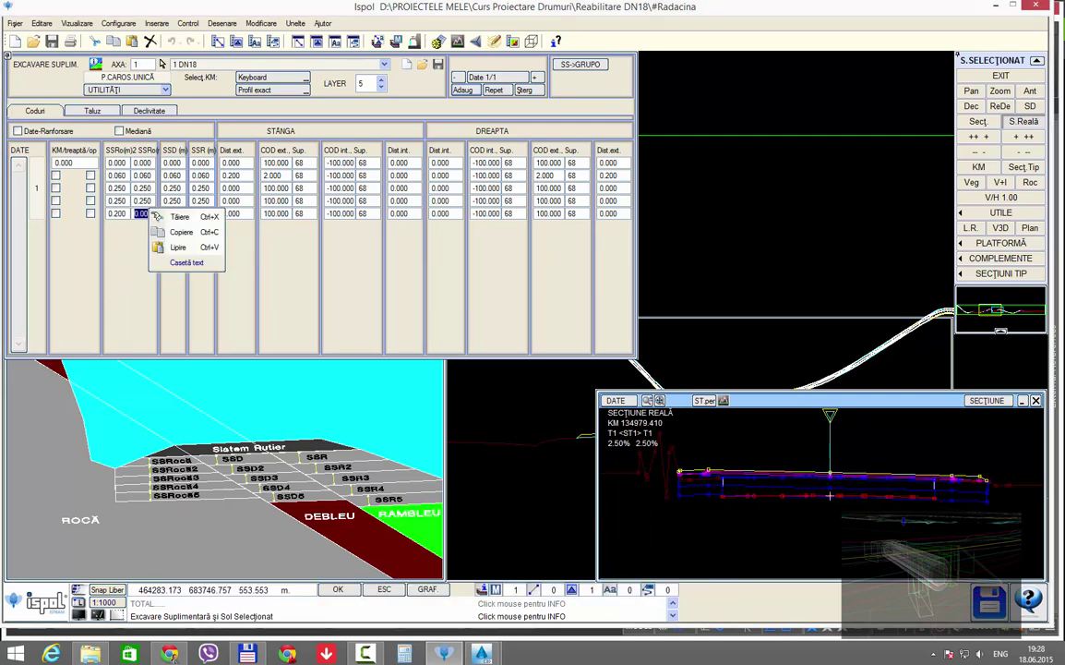
pyautogui.click(152, 256)
pyautogui.click(171, 215)
pyautogui.rightClick(172, 214)
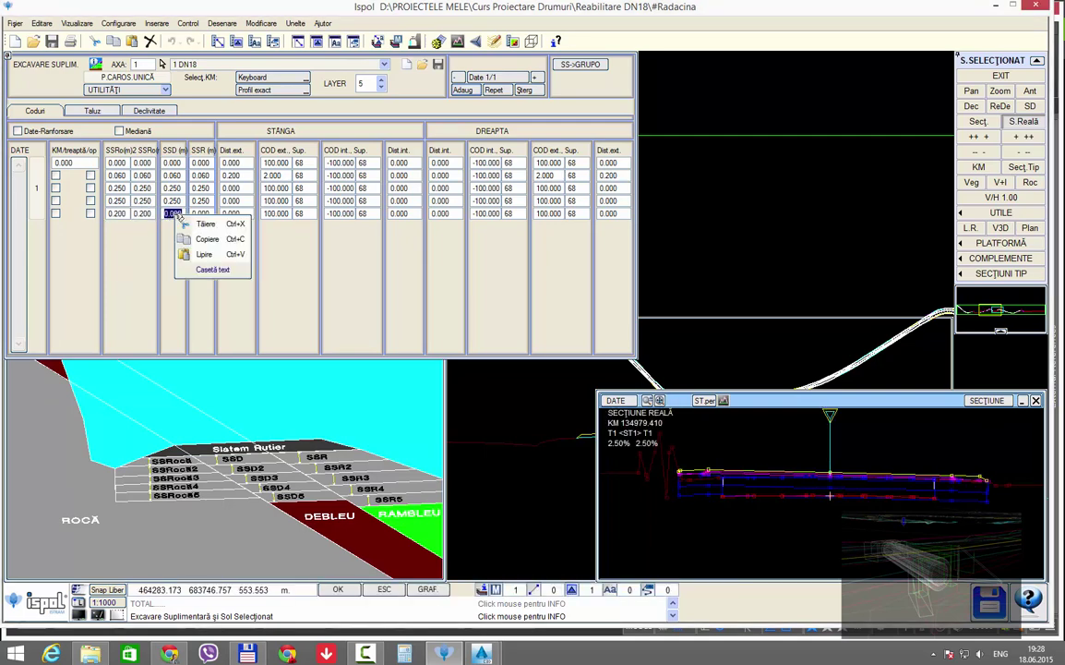
pyautogui.click(181, 253)
pyautogui.click(199, 214)
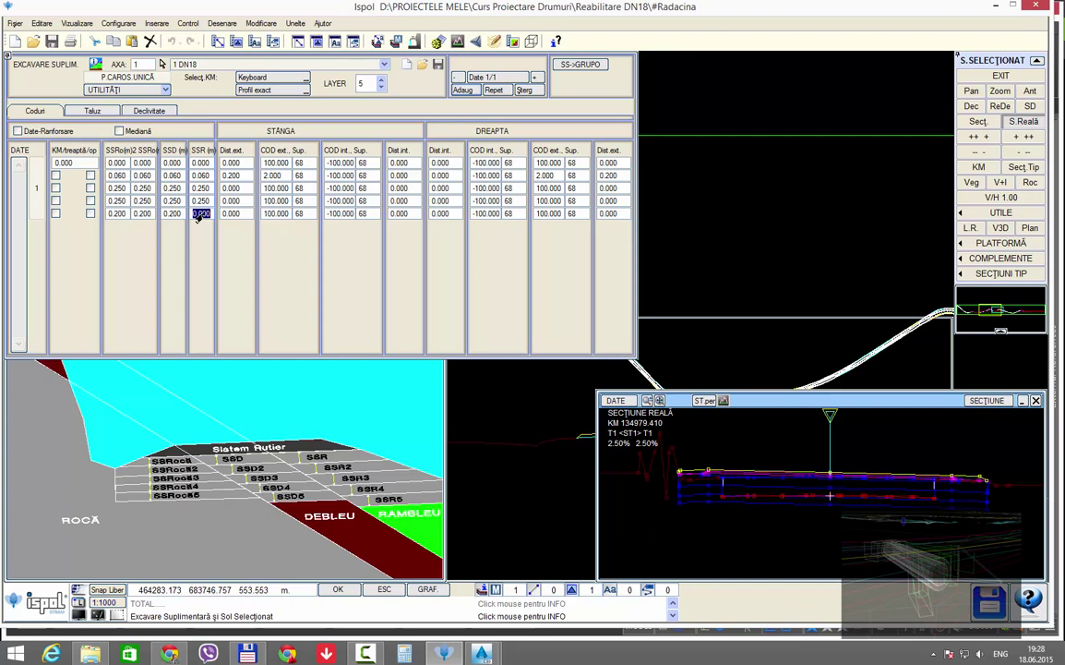
pyautogui.rightClick(199, 214)
pyautogui.click(232, 247)
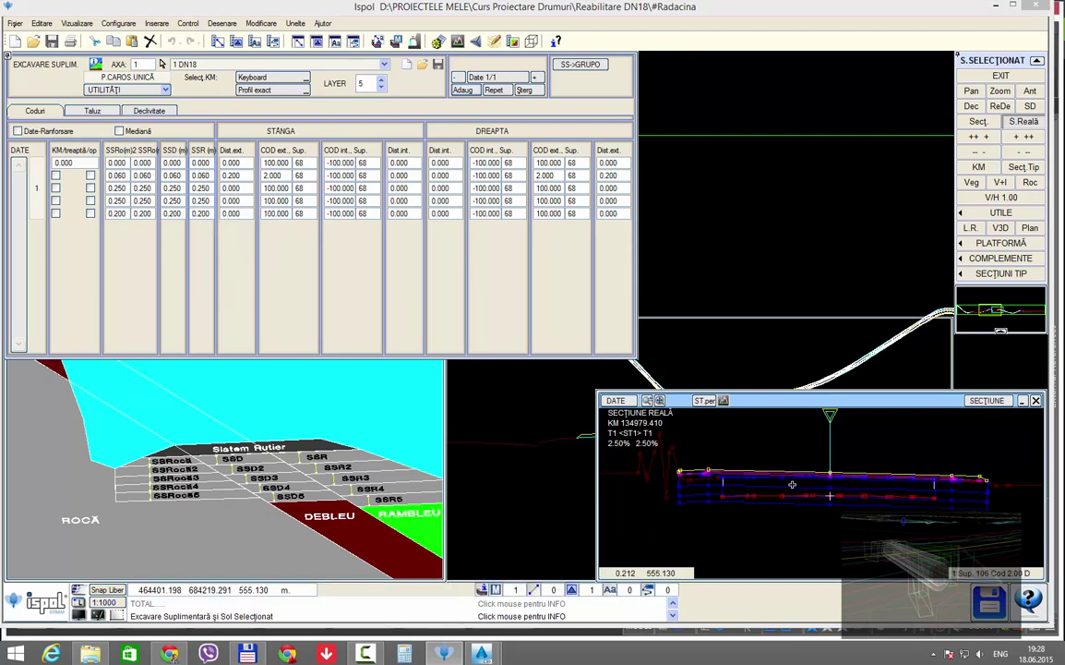
# Adjust the section view and tick Date-Ranforsare in the Excavare Suplim. panel
pyautogui.scroll(2, 717, 489)
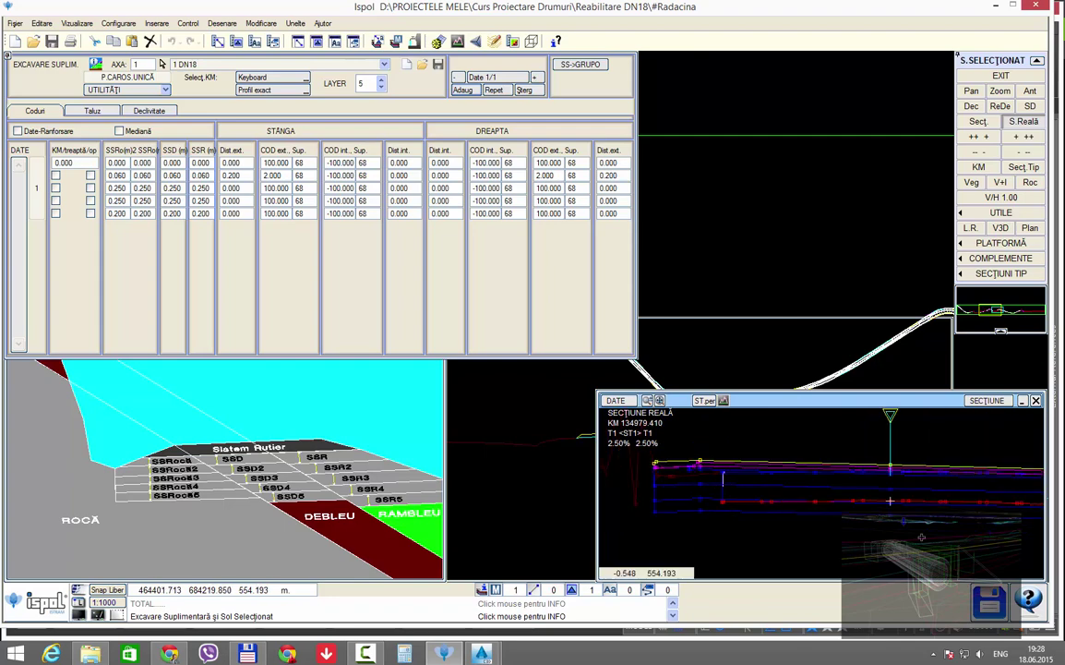
pyautogui.moveTo(932, 499); pyautogui.dragTo(605, 492, button='middle')
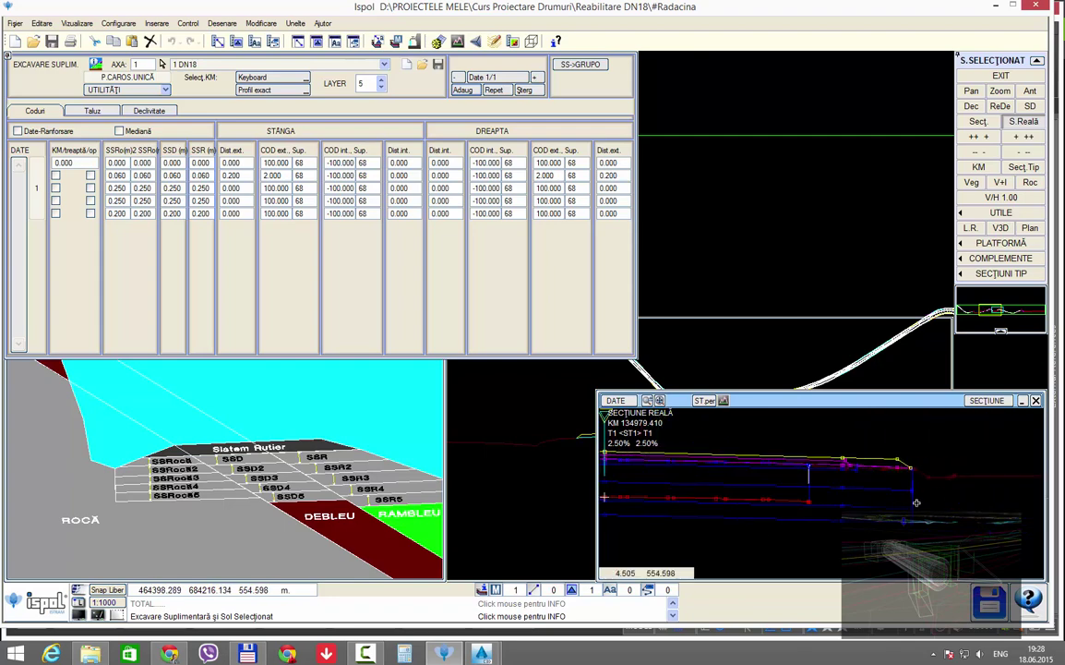
pyautogui.scroll(-1, 891, 493)
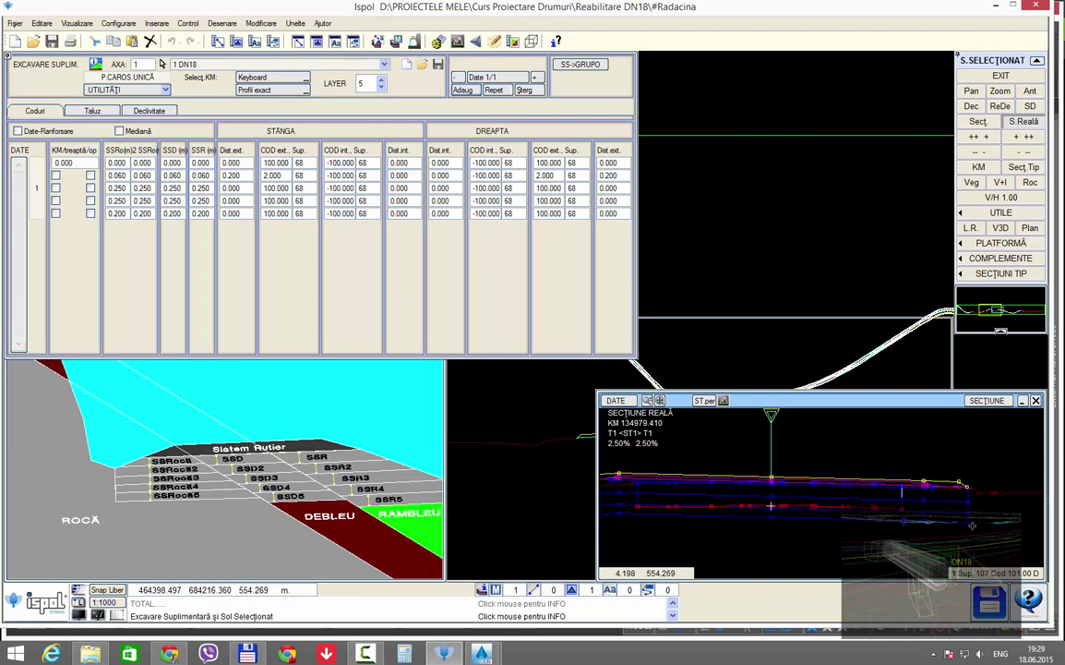
pyautogui.click(30, 132)
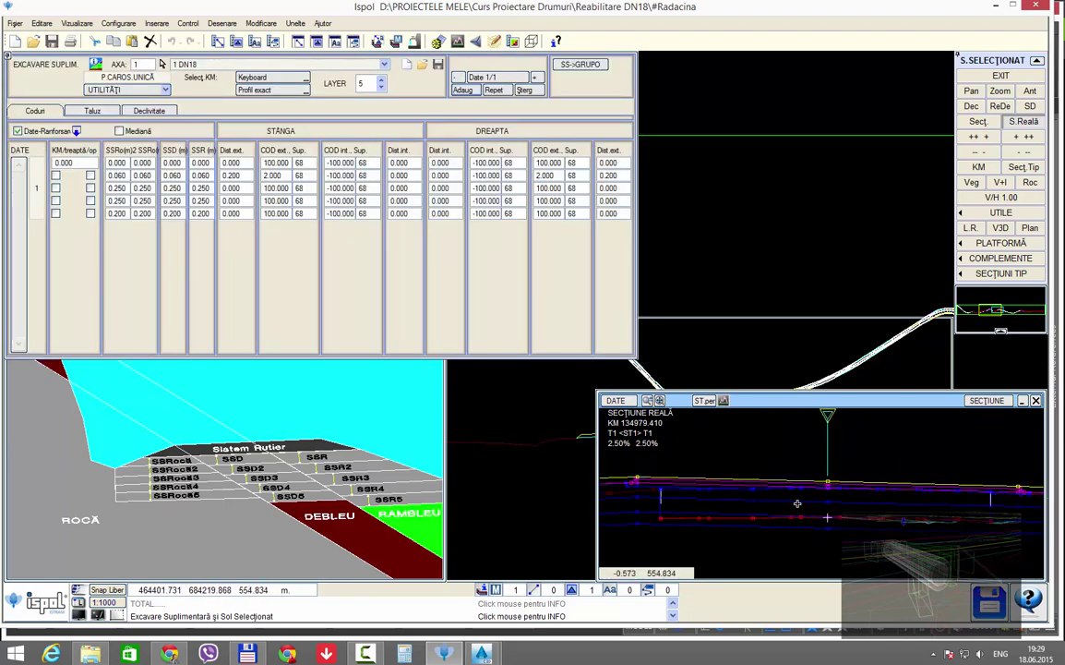
# In DATE-RANFORSARE, add a selected-soil row and a FREZARE procedure ending at KM 9999999
pyautogui.click(1001, 75)
pyautogui.click(441, 276)
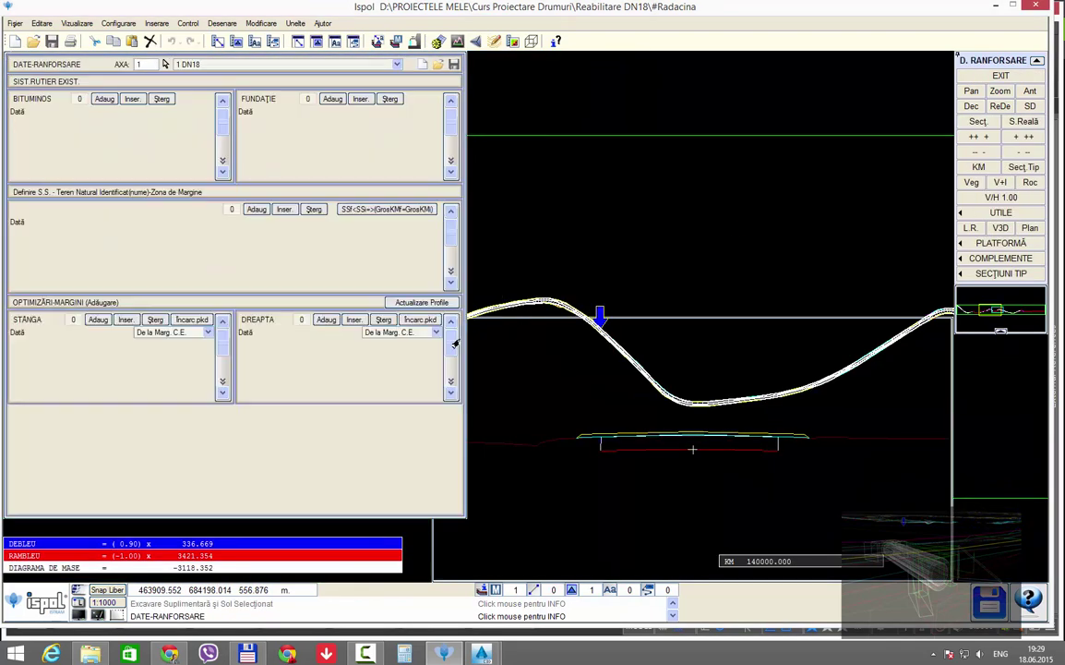
pyautogui.click(255, 210)
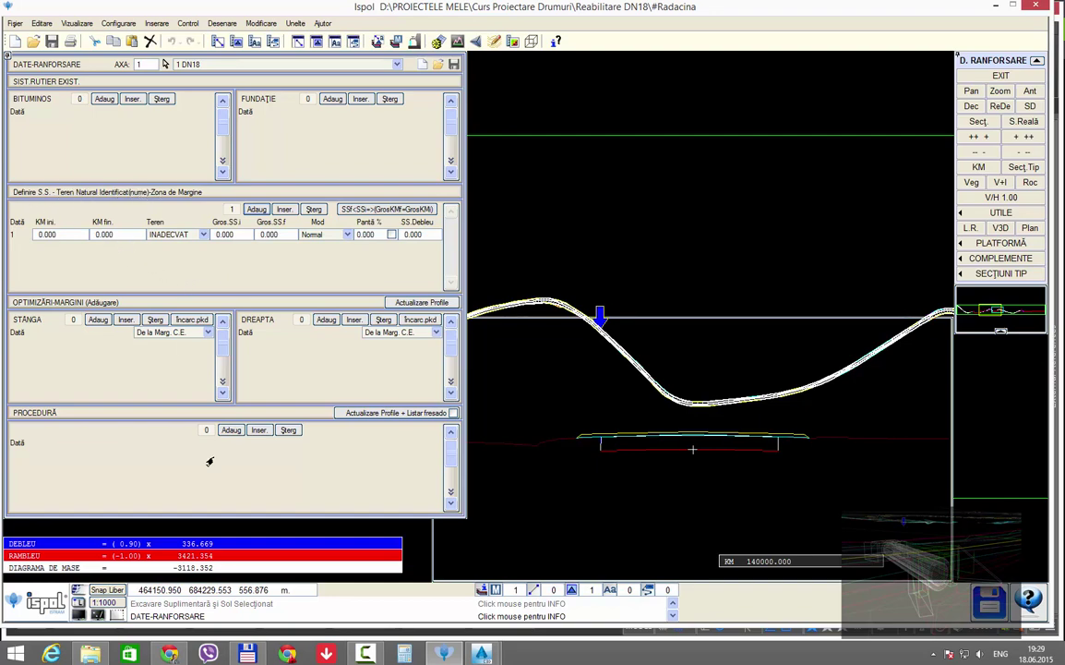
pyautogui.click(230, 430)
pyautogui.click(125, 455)
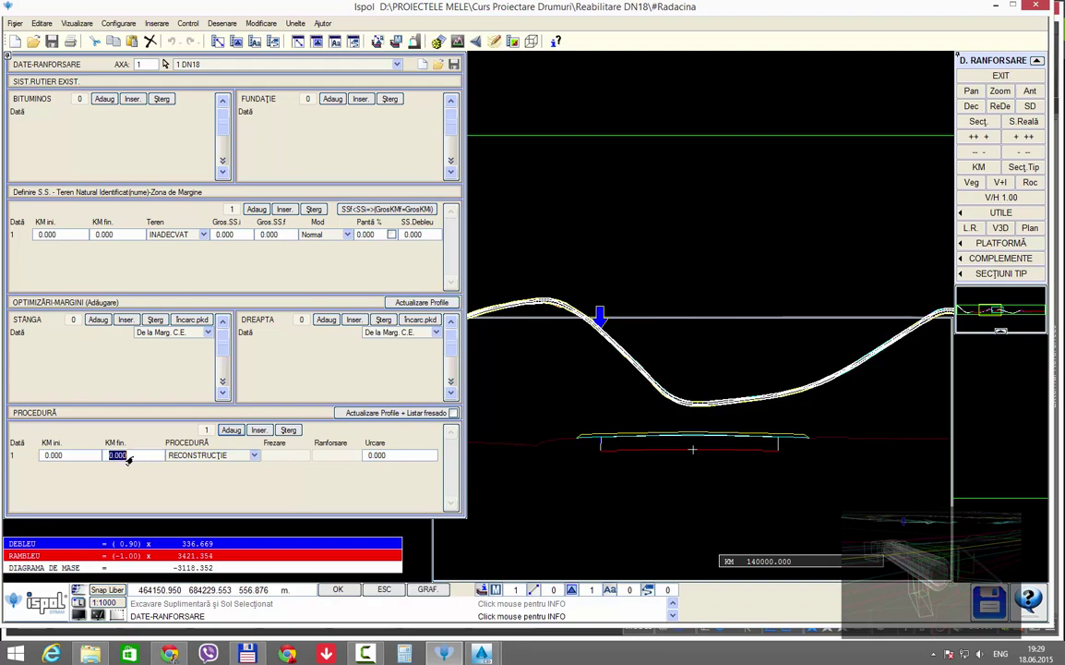
pyautogui.write('9999999')
pyautogui.press('Return')
pyautogui.click(205, 455)
pyautogui.click(192, 483)
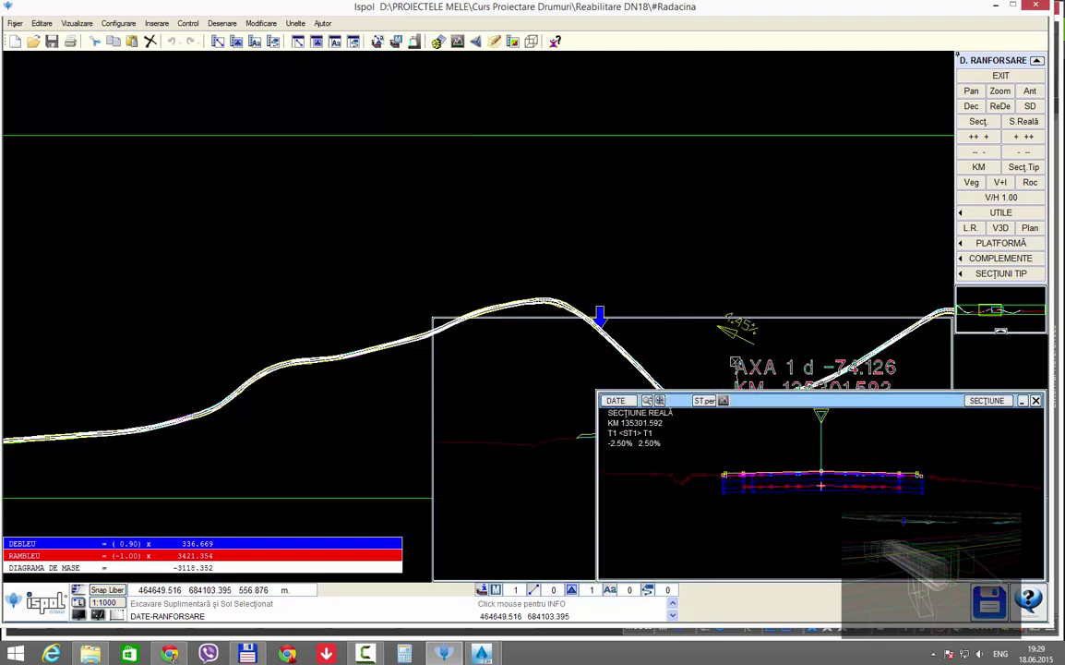
# Set the selected-soil layer's end chainage, 0.060 thickness and Egalizare mode
pyautogui.click(728, 366)
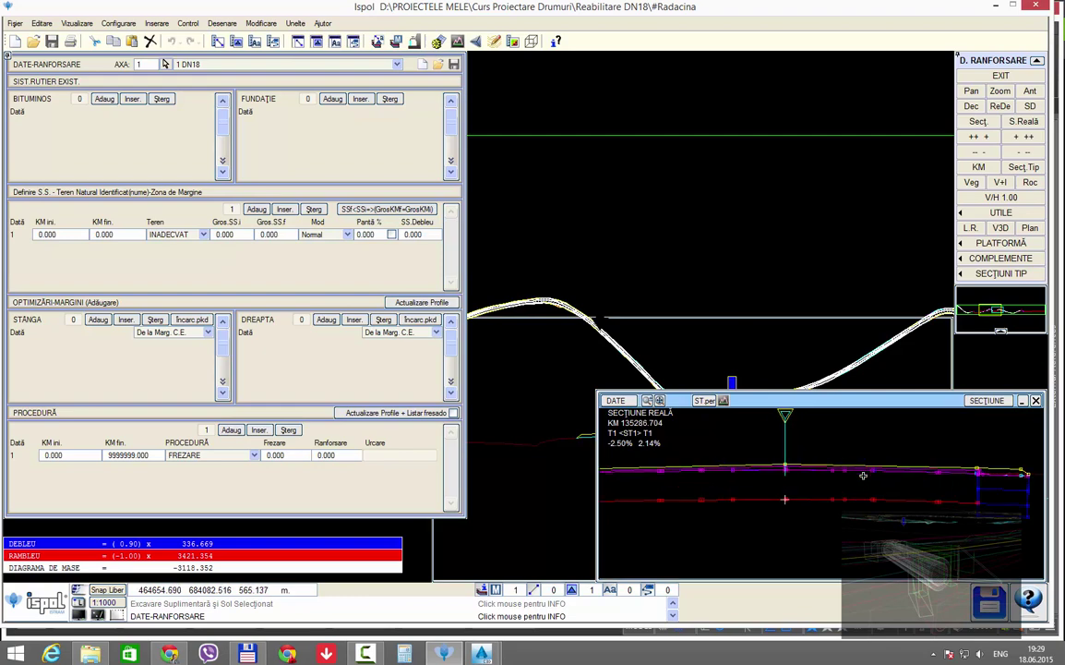
pyautogui.scroll(-1, 863, 475)
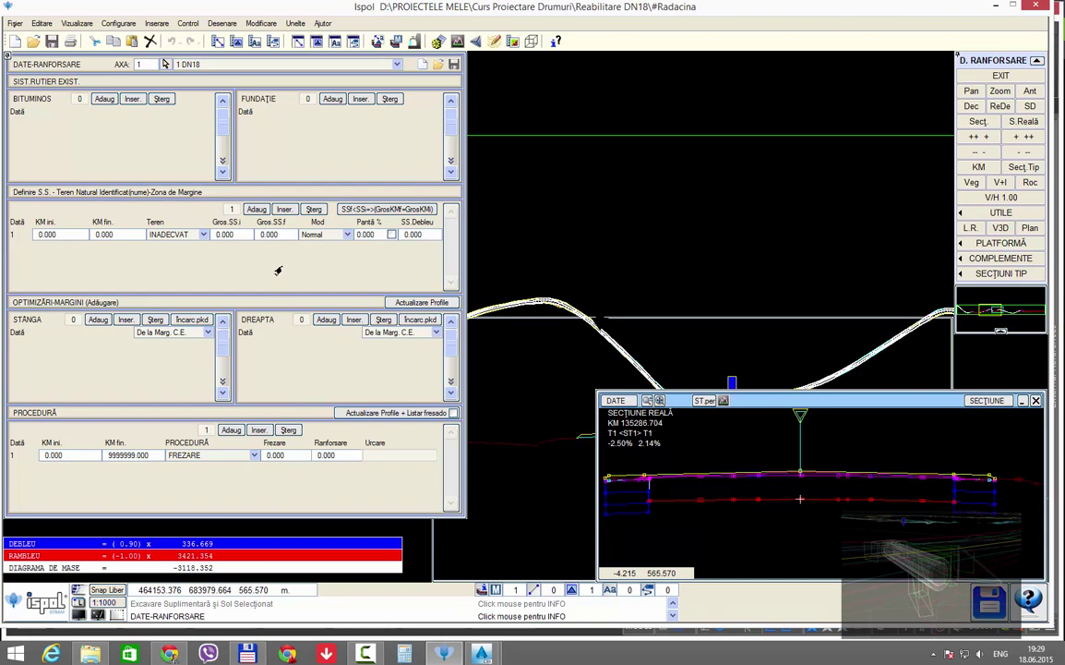
pyautogui.click(104, 236)
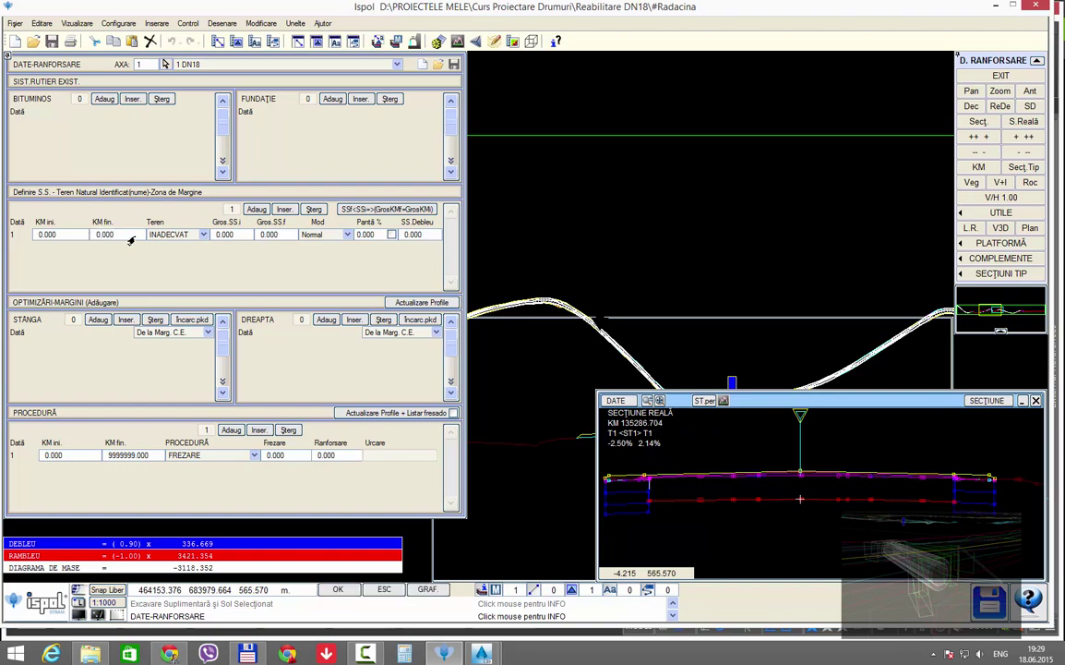
pyautogui.moveTo(130, 240); pyautogui.dragTo(72, 238)
pyautogui.write('99999999.000')
pyautogui.press('Return')
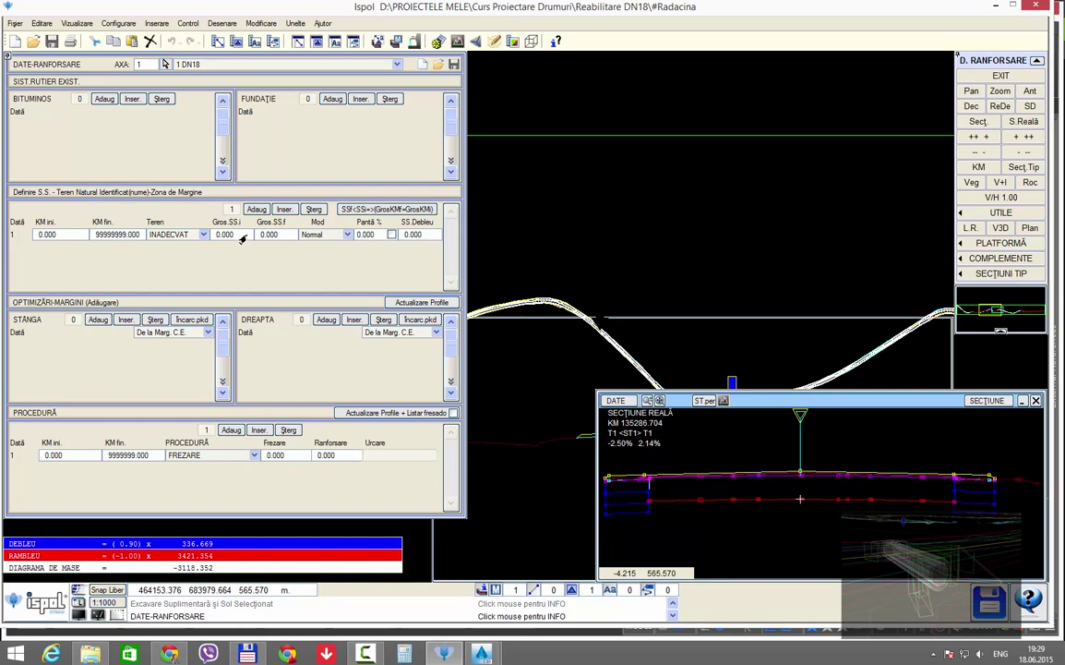
pyautogui.click(241, 238)
pyautogui.write('0.06')
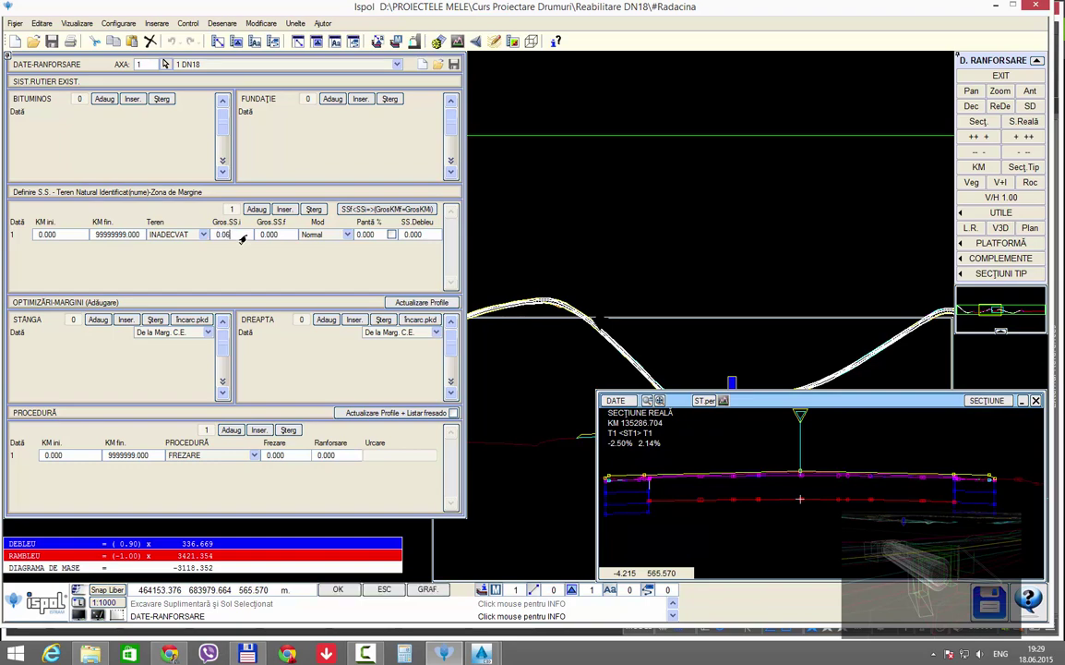
pyautogui.press('Return')
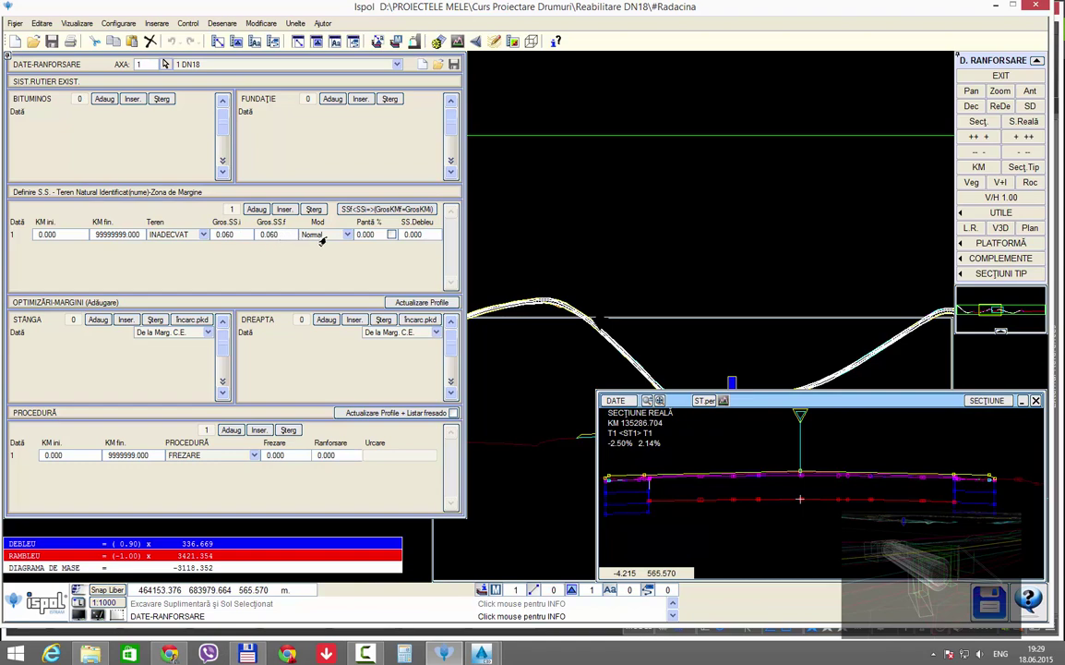
pyautogui.click(323, 237)
pyautogui.click(324, 274)
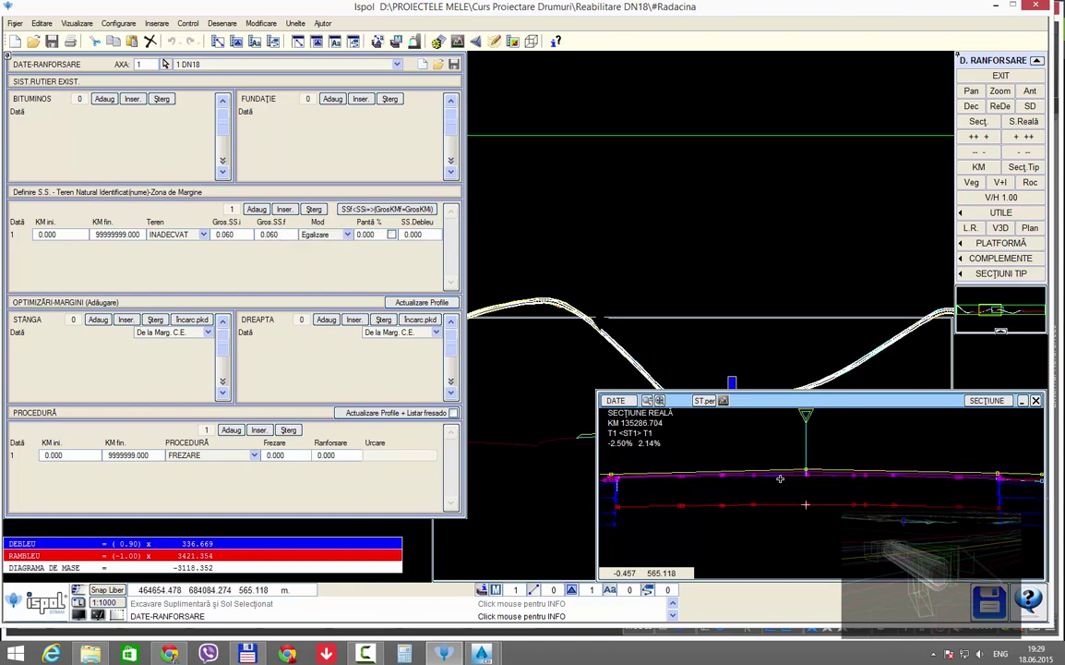
# Preview the section at another chainage, then exit so volumes recalculate
pyautogui.press('Escape')
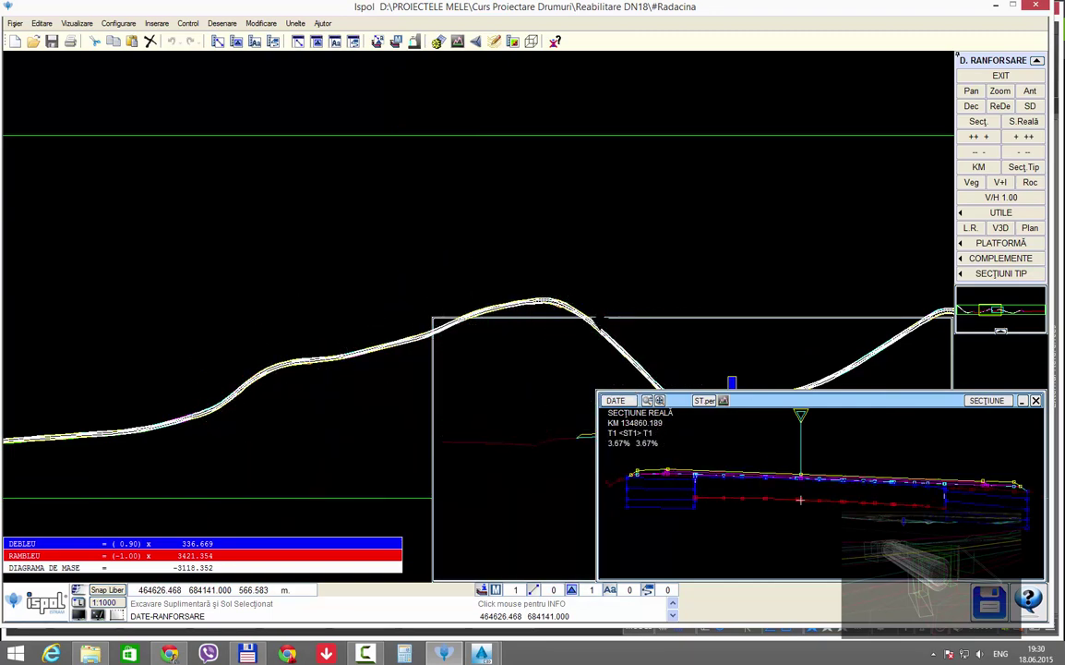
pyautogui.moveTo(706, 359); pyautogui.dragTo(443, 305, button='middle')
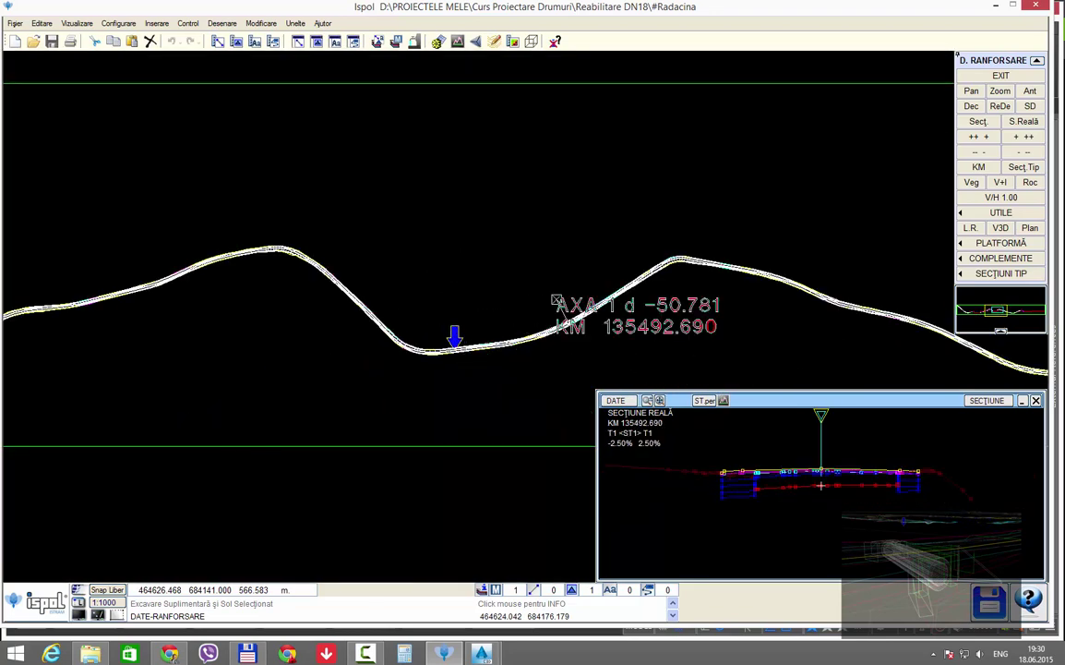
pyautogui.click(755, 262)
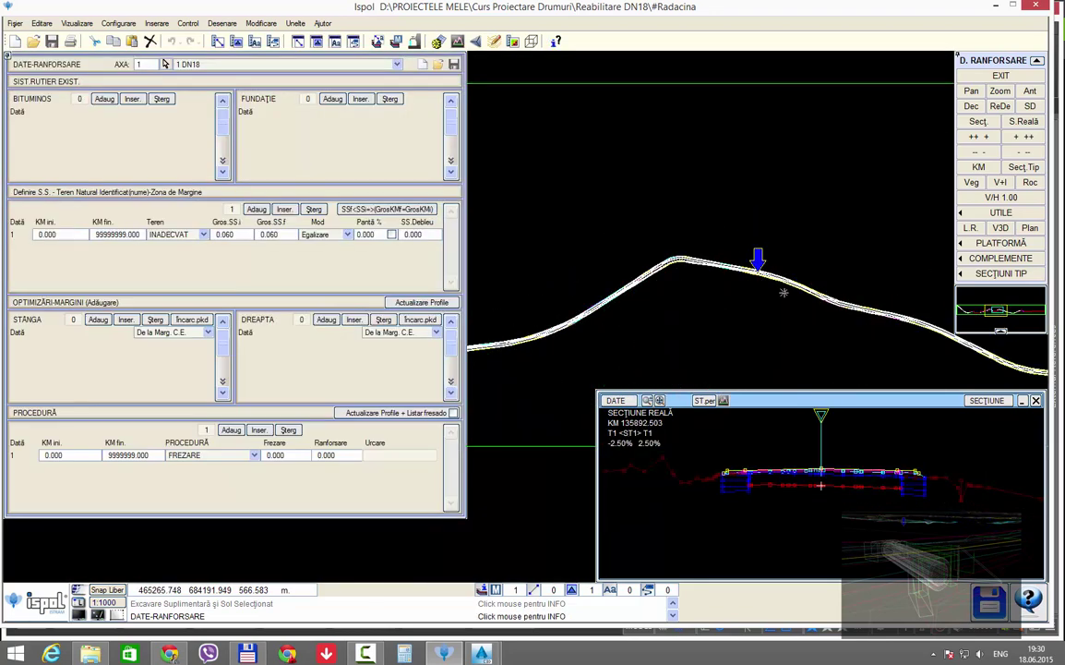
pyautogui.click(1000, 75)
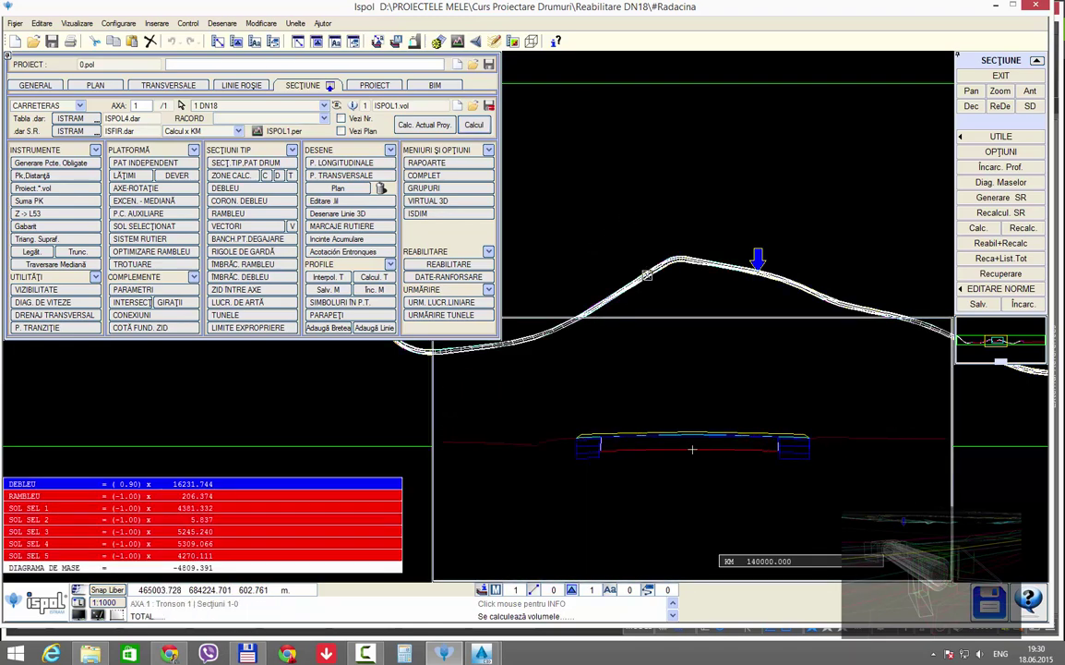
# Open the EDIT. PROFILE file list and select ISPOL1.per among the profile files
pyautogui.click(464, 43)
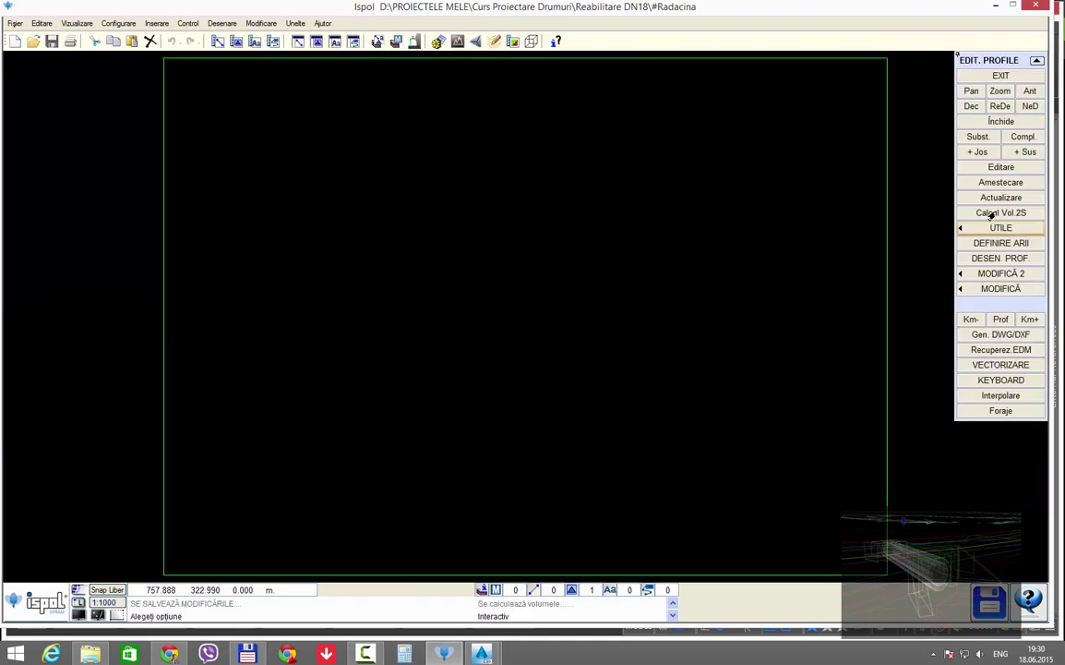
pyautogui.click(1004, 167)
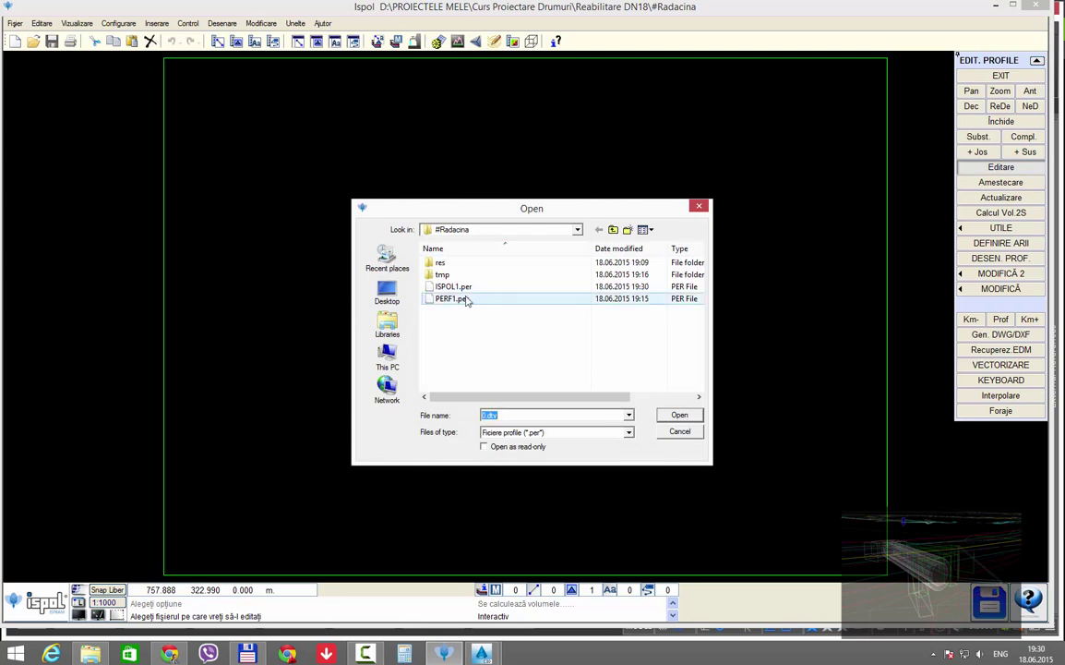
pyautogui.click(452, 299)
pyautogui.moveTo(450, 299)
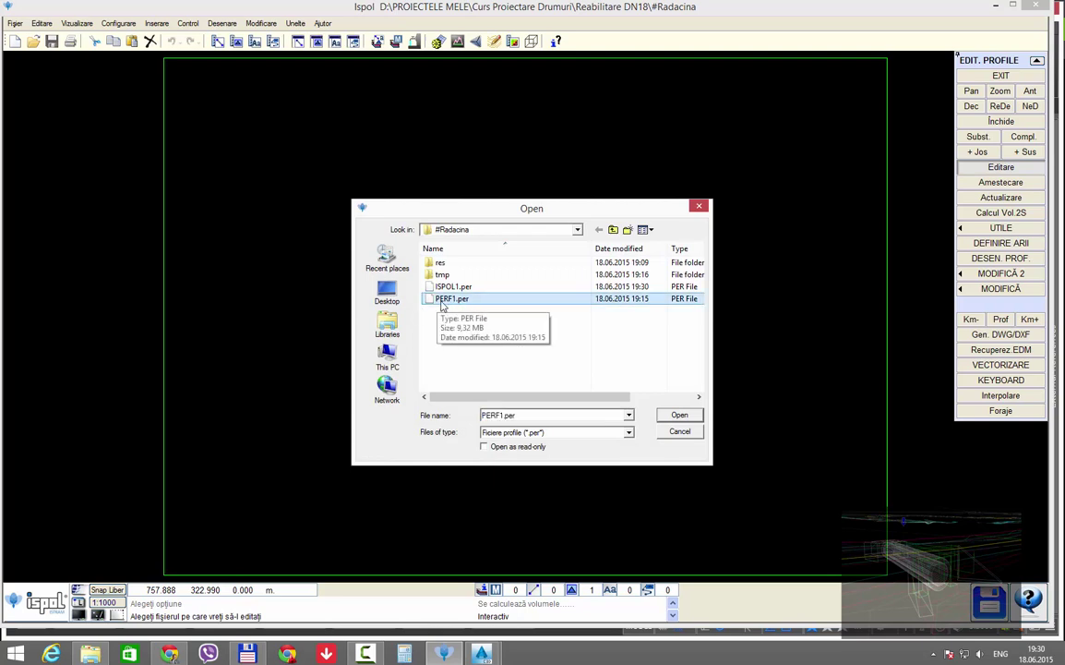
pyautogui.click(485, 288)
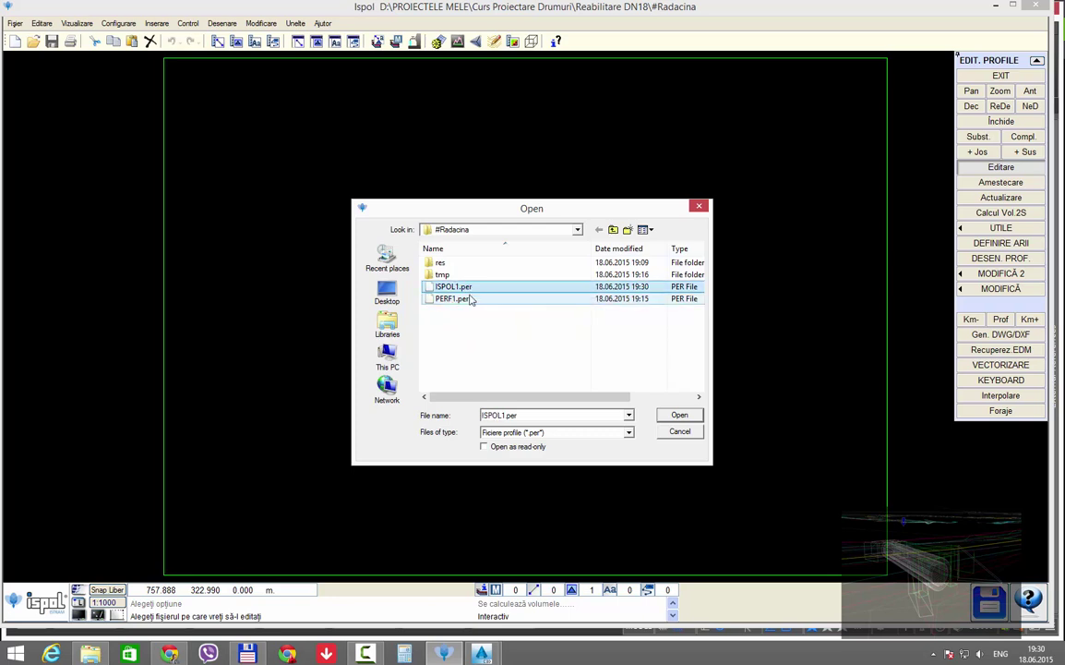
pyautogui.click(474, 302)
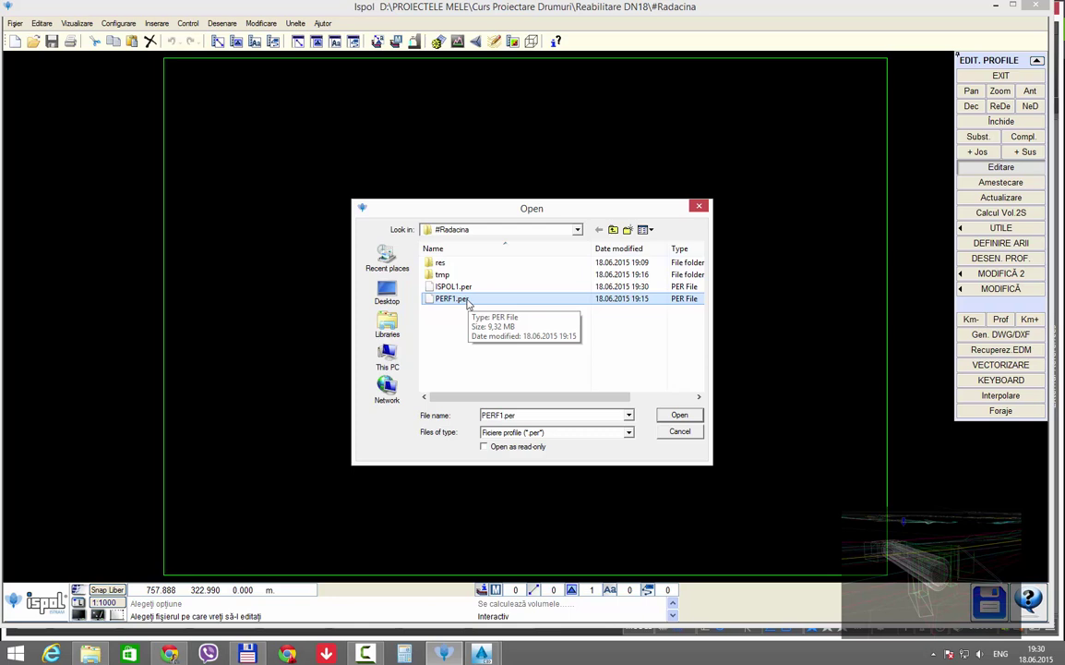
pyautogui.click(464, 288)
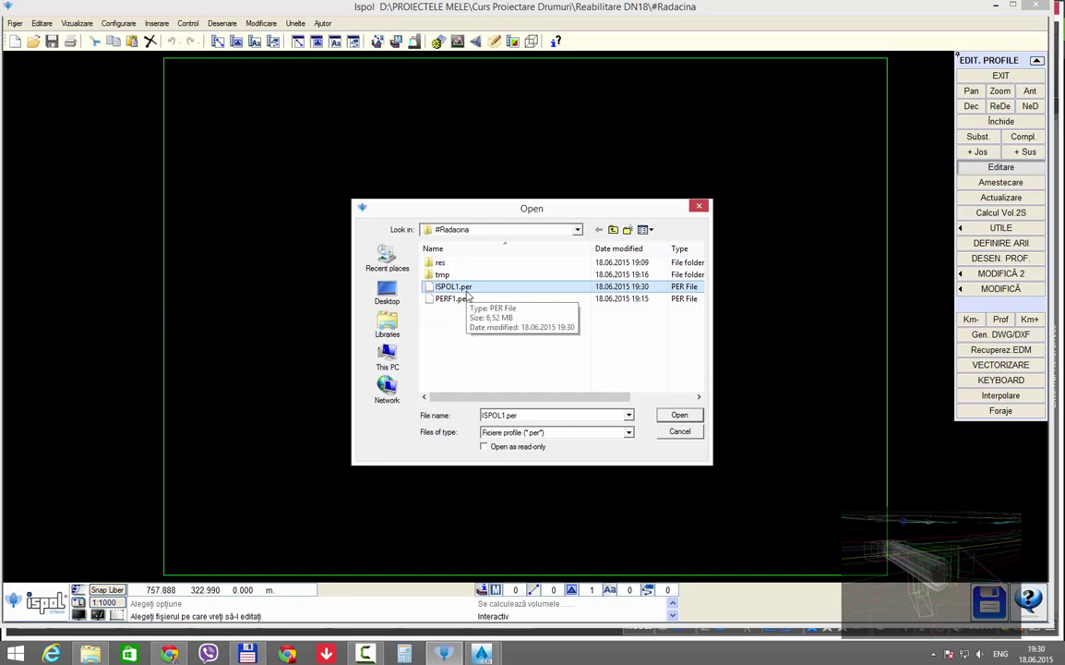
# Load ISPOL1.per, page to KM 131900, and highlight SISTEM RUTIER (0.828) in Calcul de Arii
pyautogui.doubleClick(464, 288)
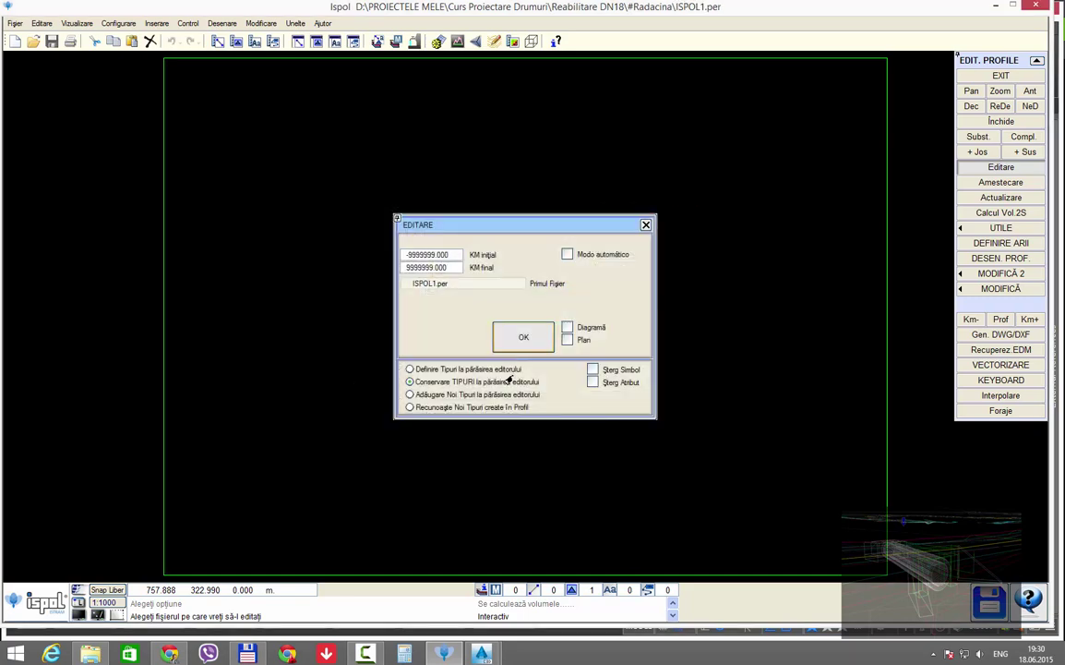
pyautogui.click(521, 343)
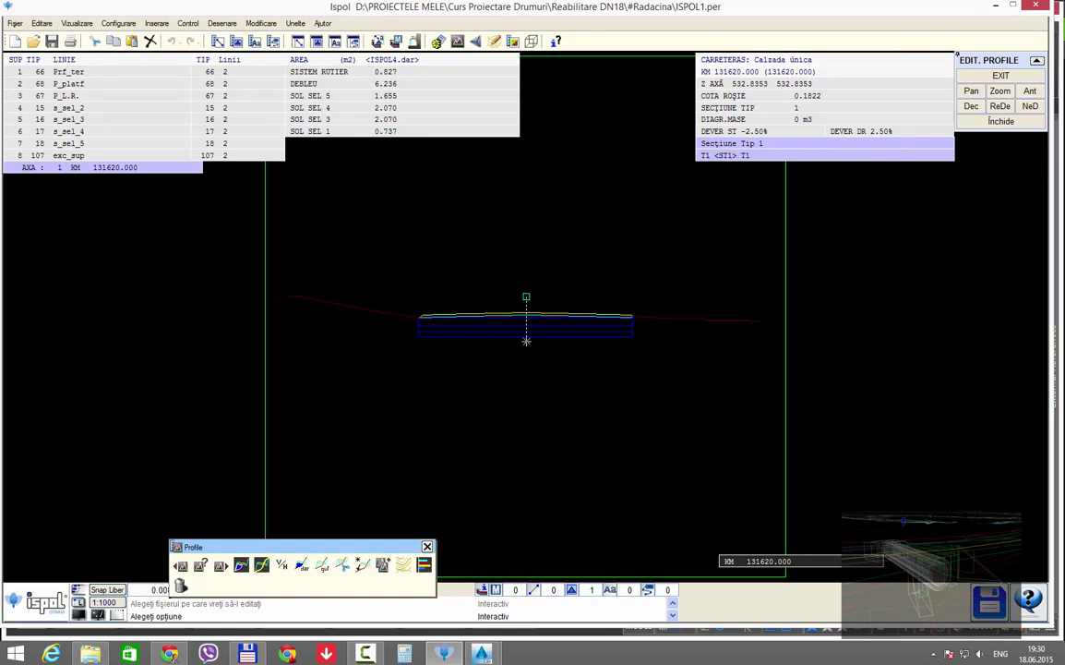
pyautogui.scroll(3, 617, 314)
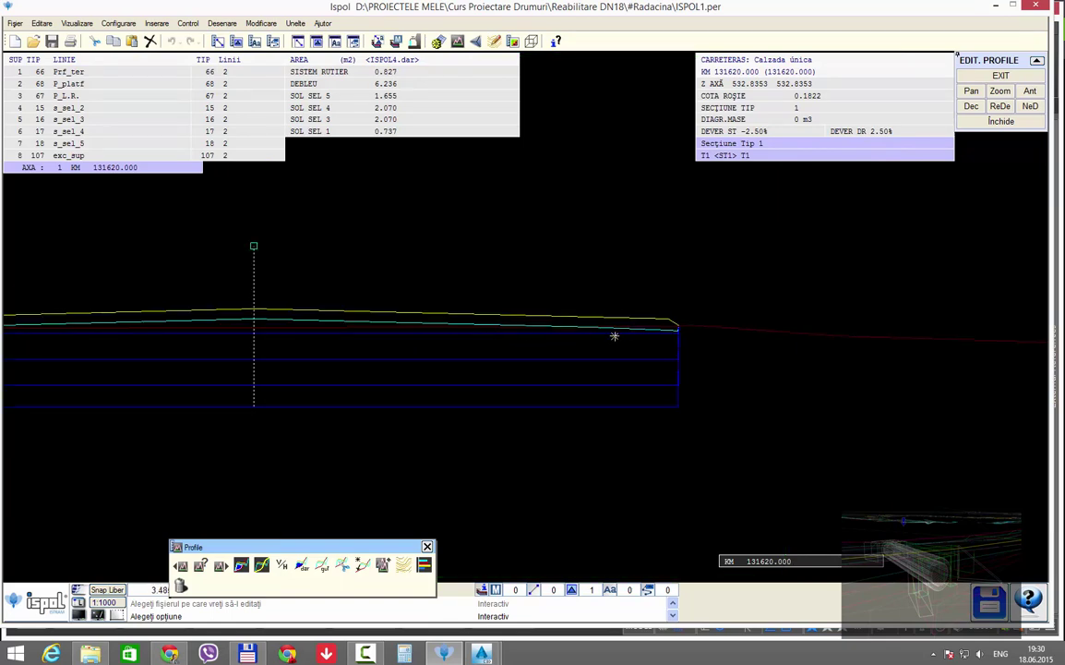
pyautogui.scroll(-3, 622, 340)
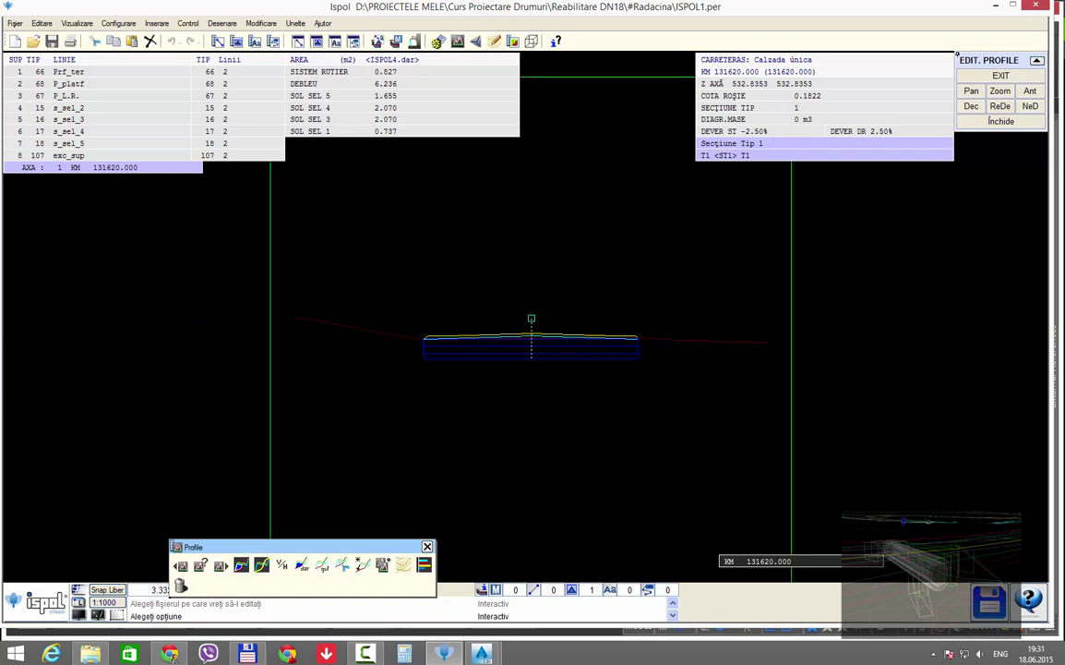
pyautogui.press('pagedown')
pyautogui.scroll(3, 499, 304)
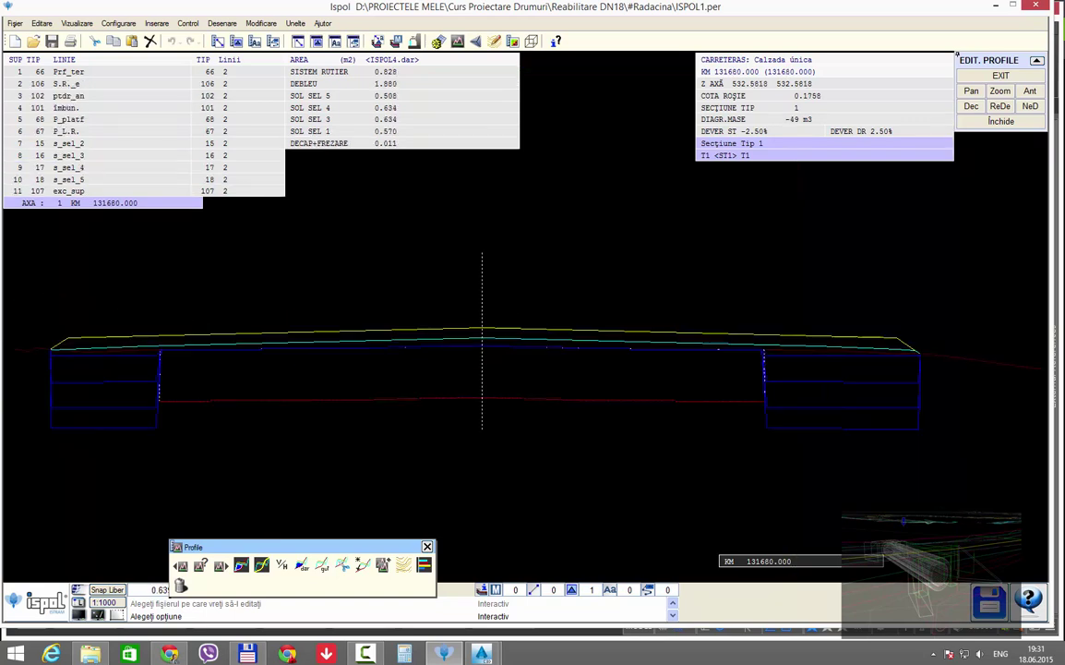
pyautogui.press('pagedown')
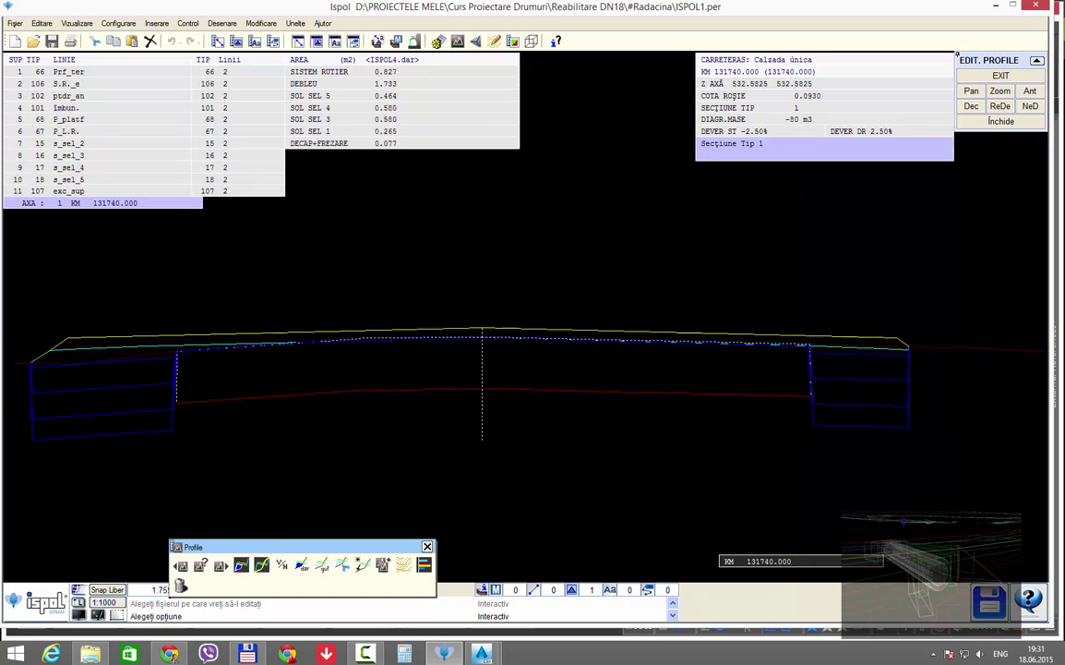
pyautogui.press('pagedown')
pyautogui.press('pagedown')
pyautogui.press('pagedown')
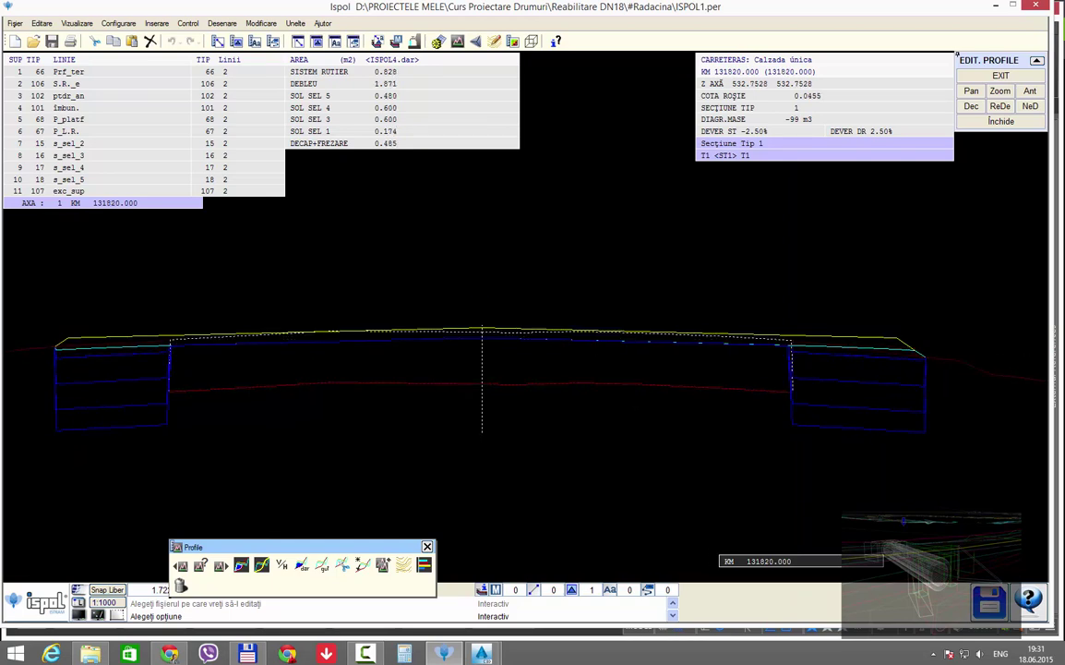
pyautogui.press('pagedown')
pyautogui.press('pagedown')
pyautogui.press('pagedown')
pyautogui.press('pagedown')
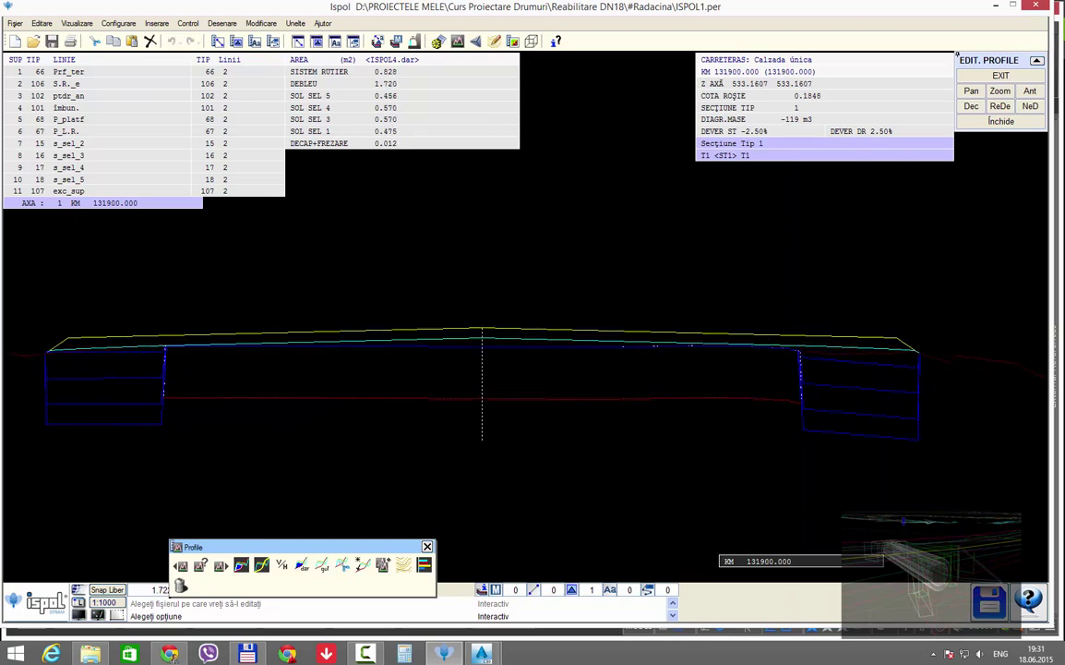
pyautogui.click(240, 565)
pyautogui.click(328, 81)
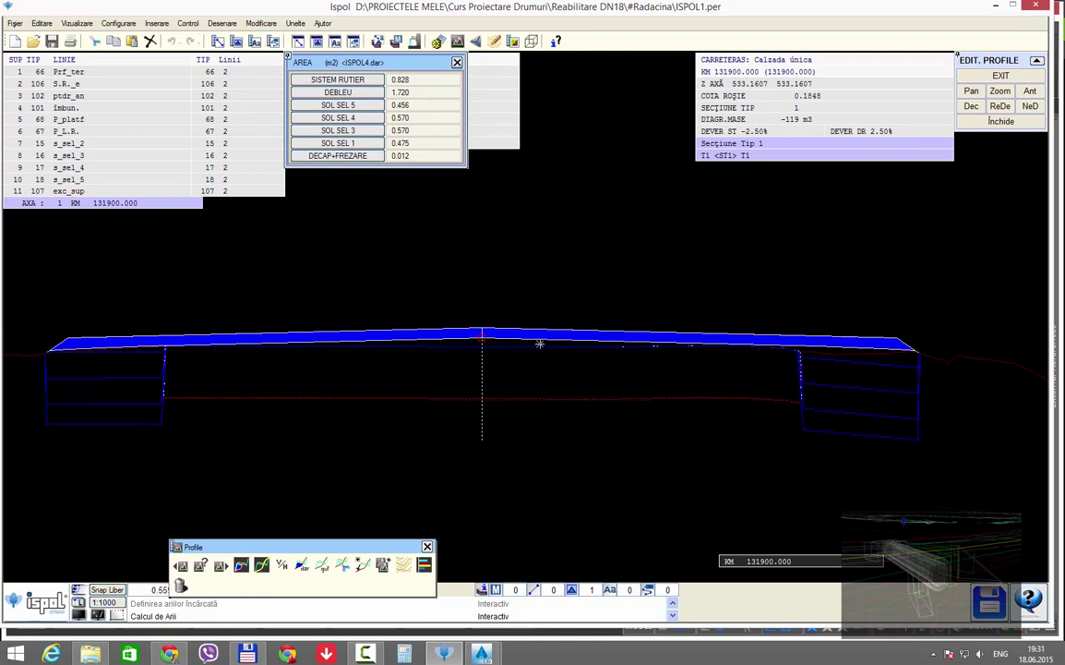
# Highlight the DEBLEU, SOL SEL 5, 4, 3 and 1 areas and inspect both side blocks
pyautogui.click(340, 92)
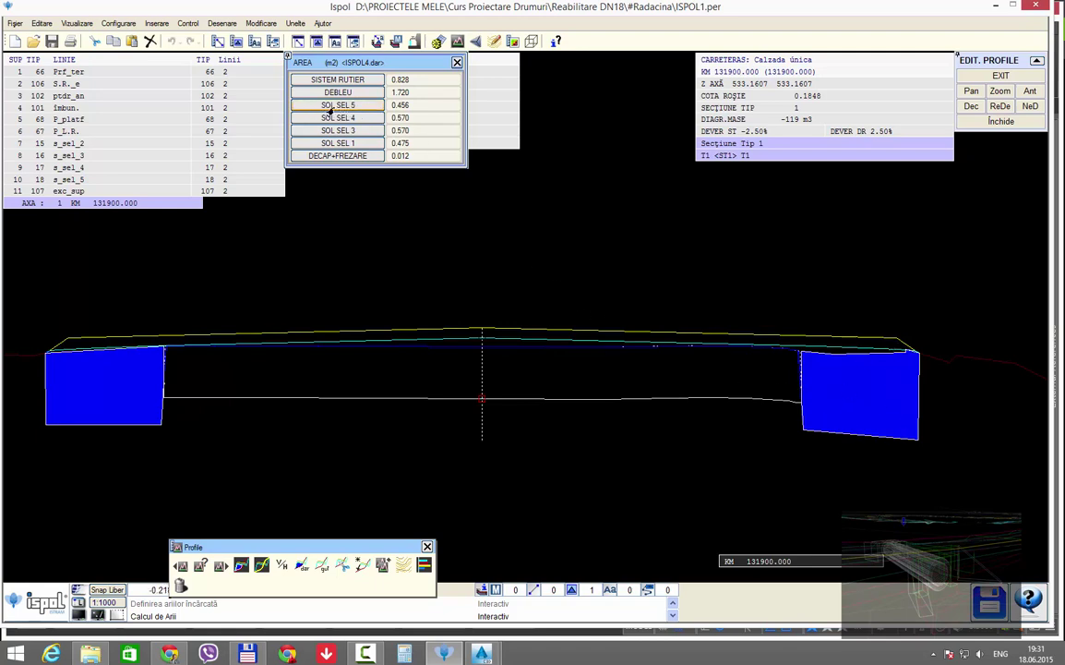
pyautogui.click(329, 108)
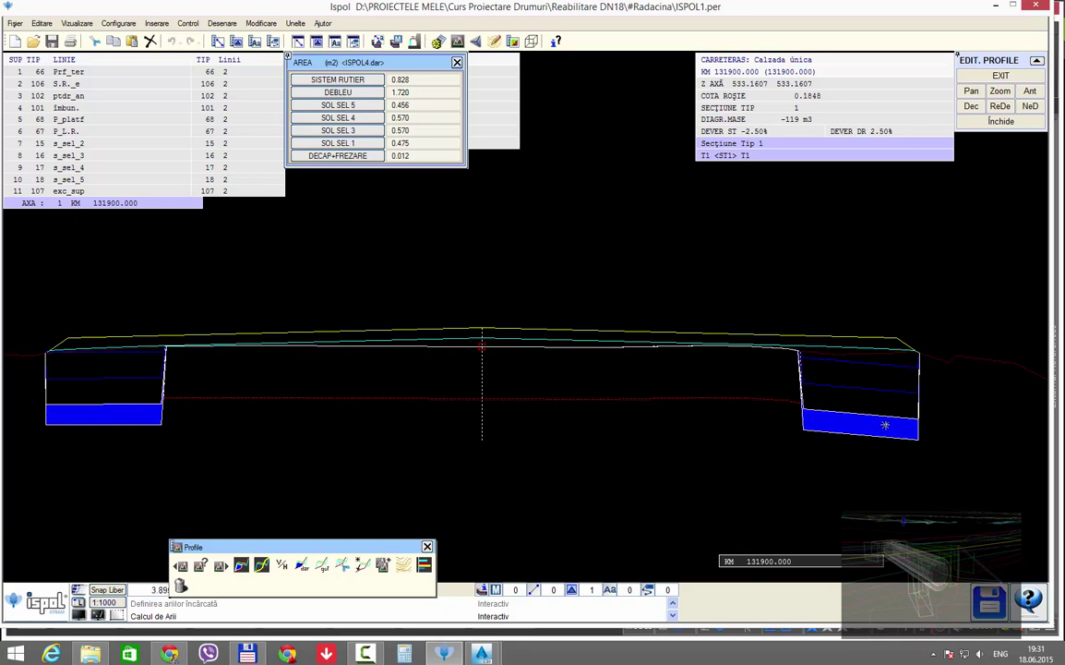
pyautogui.click(353, 118)
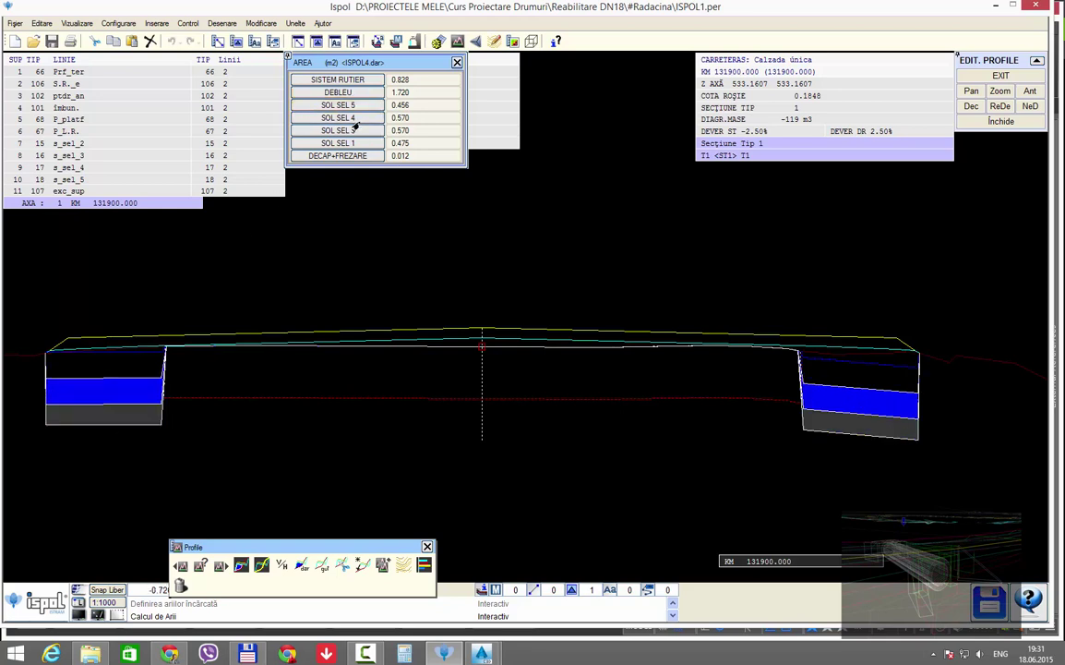
pyautogui.click(353, 130)
pyautogui.click(352, 144)
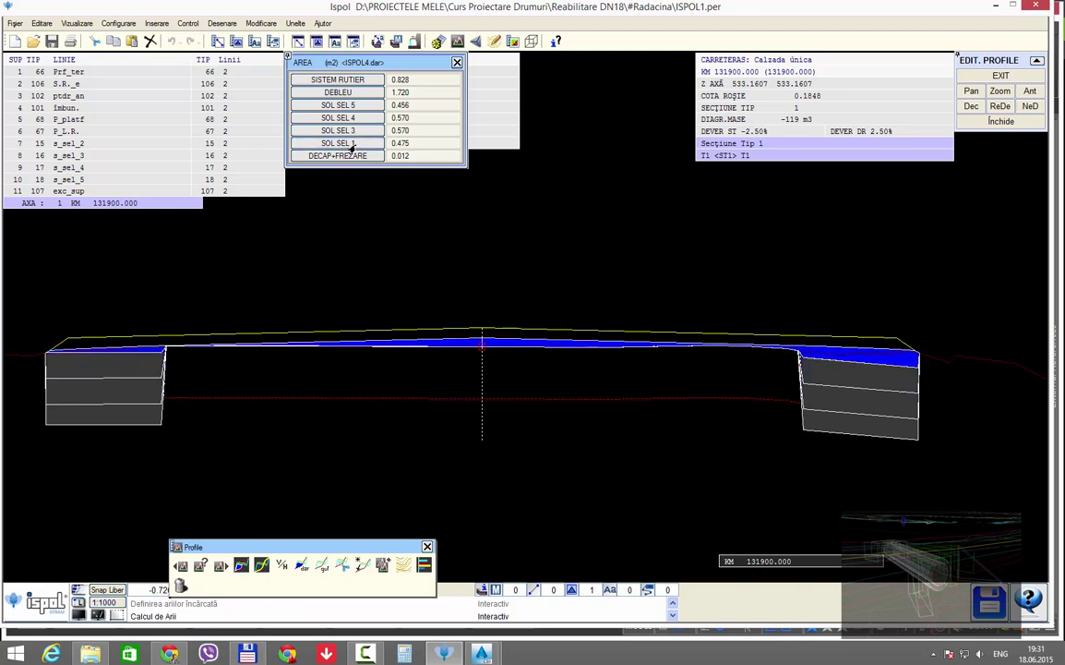
pyautogui.scroll(2, 527, 350)
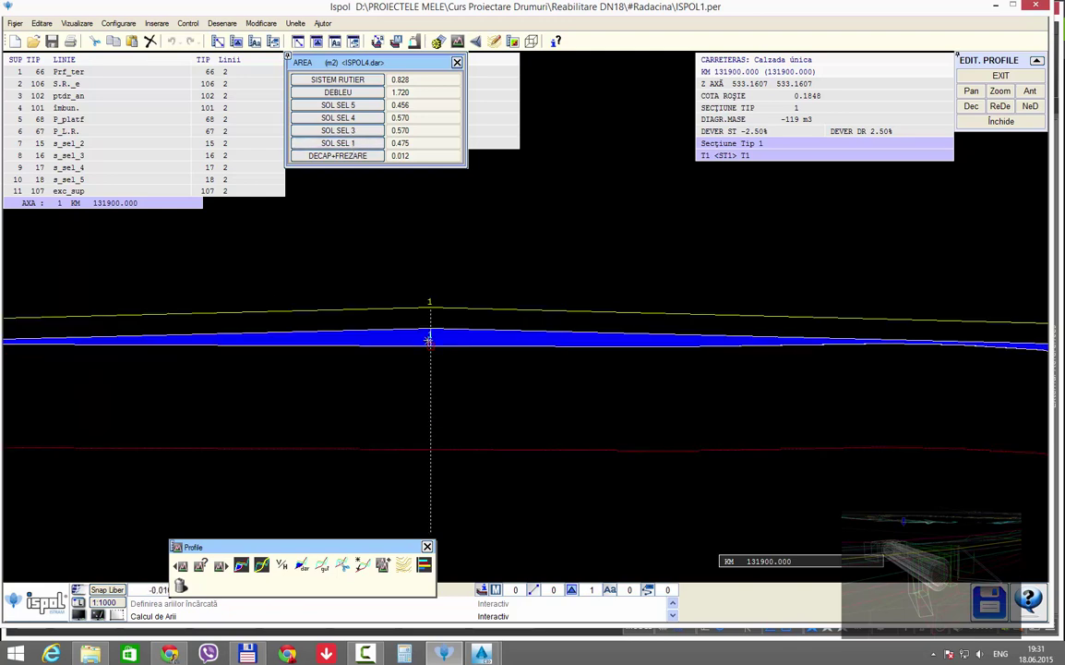
pyautogui.moveTo(718, 305); pyautogui.dragTo(403, 306, button='middle')
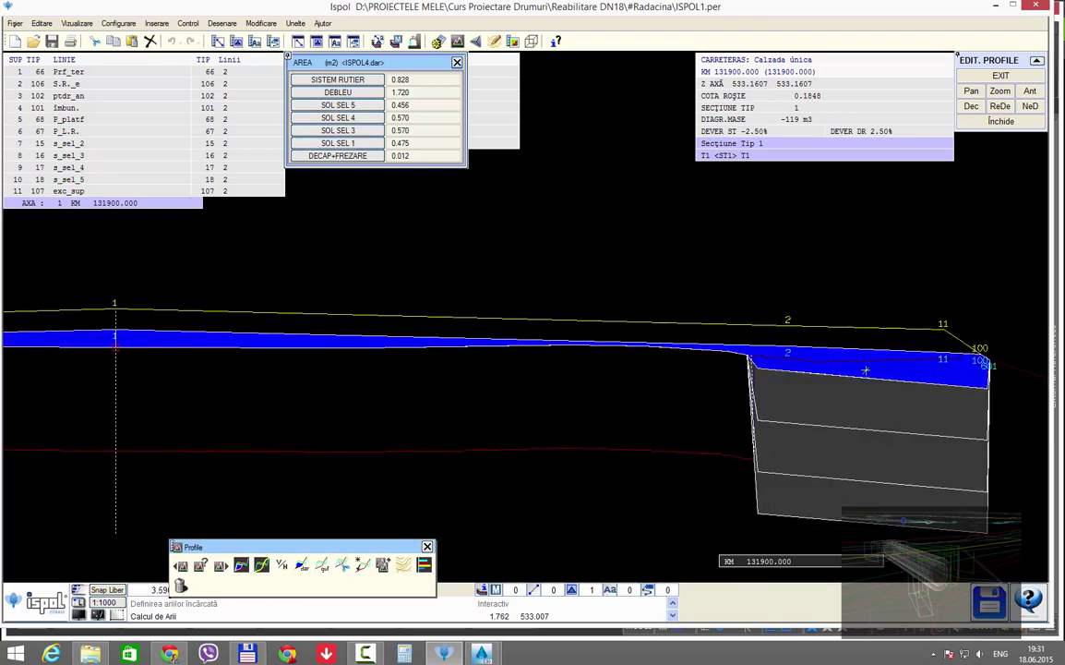
pyautogui.moveTo(120, 388); pyautogui.dragTo(831, 388, button='middle')
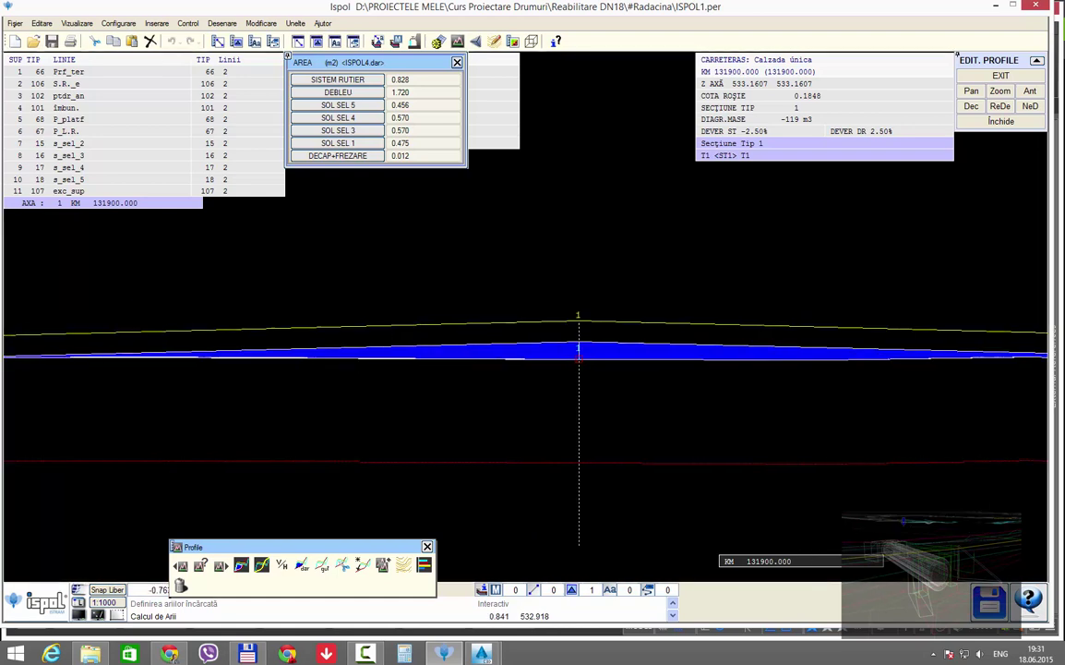
pyautogui.moveTo(87, 367); pyautogui.dragTo(181, 366, button='middle')
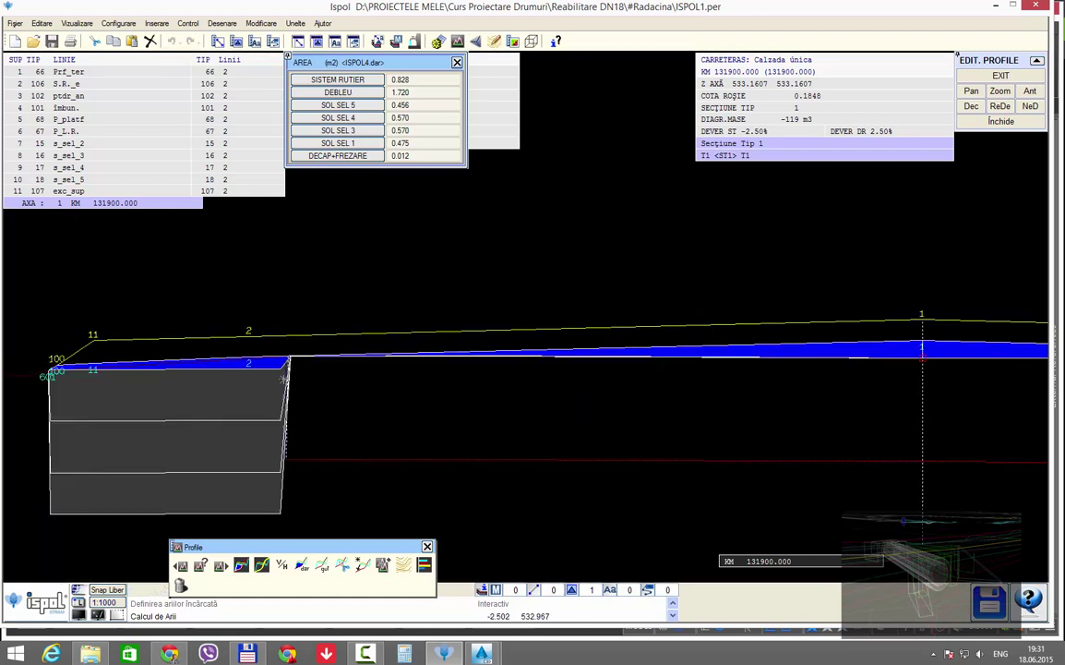
# Close the AREA dialog and exit profile editing back to the plan
pyautogui.click(456, 63)
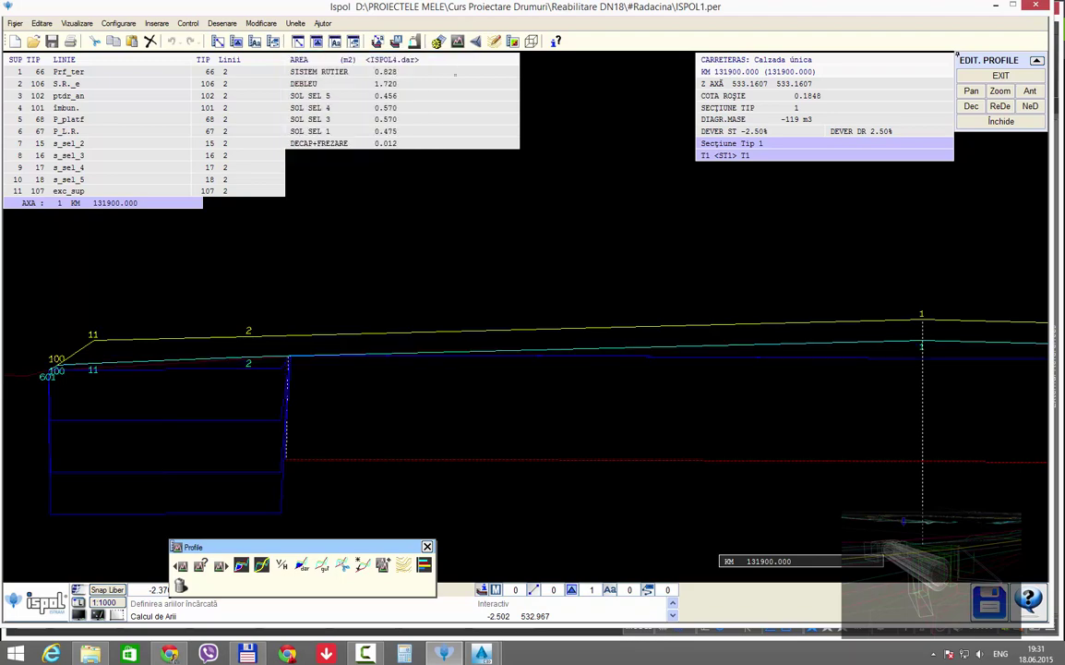
pyautogui.click(1001, 121)
pyautogui.click(526, 348)
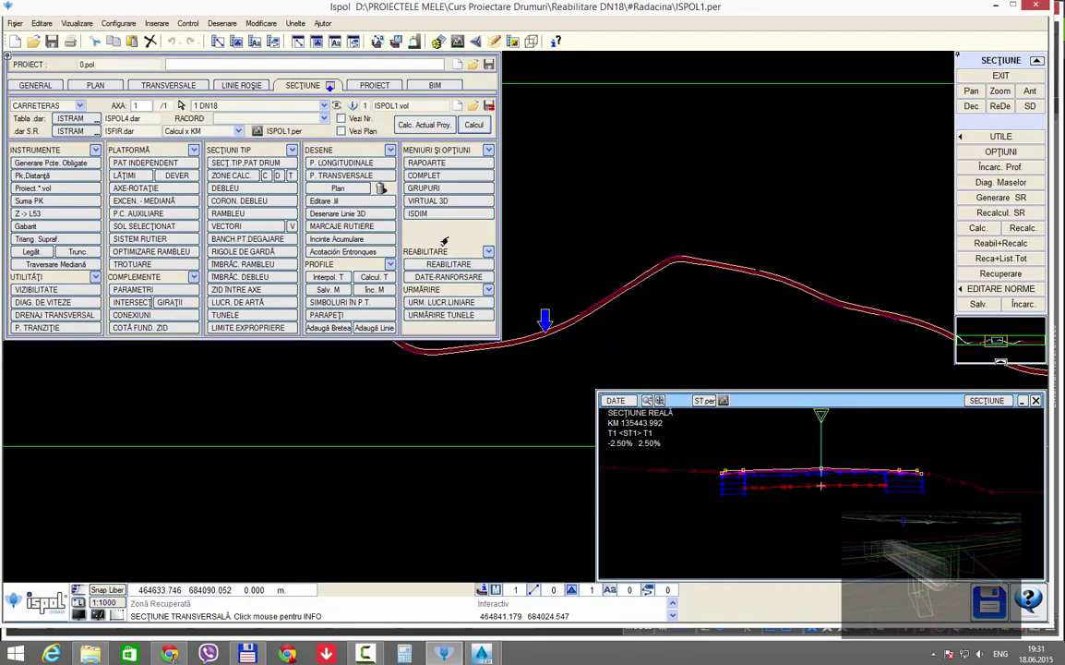
# Open the reinforcement data, view the section at KM 135724.897 on the crest, then close it
pyautogui.click(448, 276)
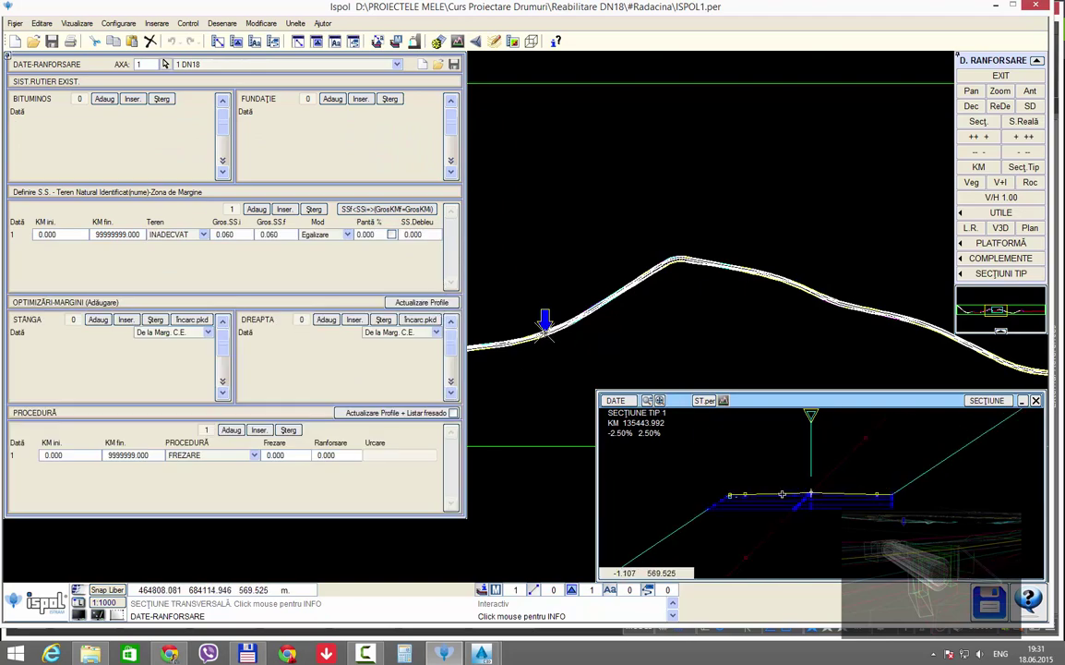
pyautogui.click(768, 240)
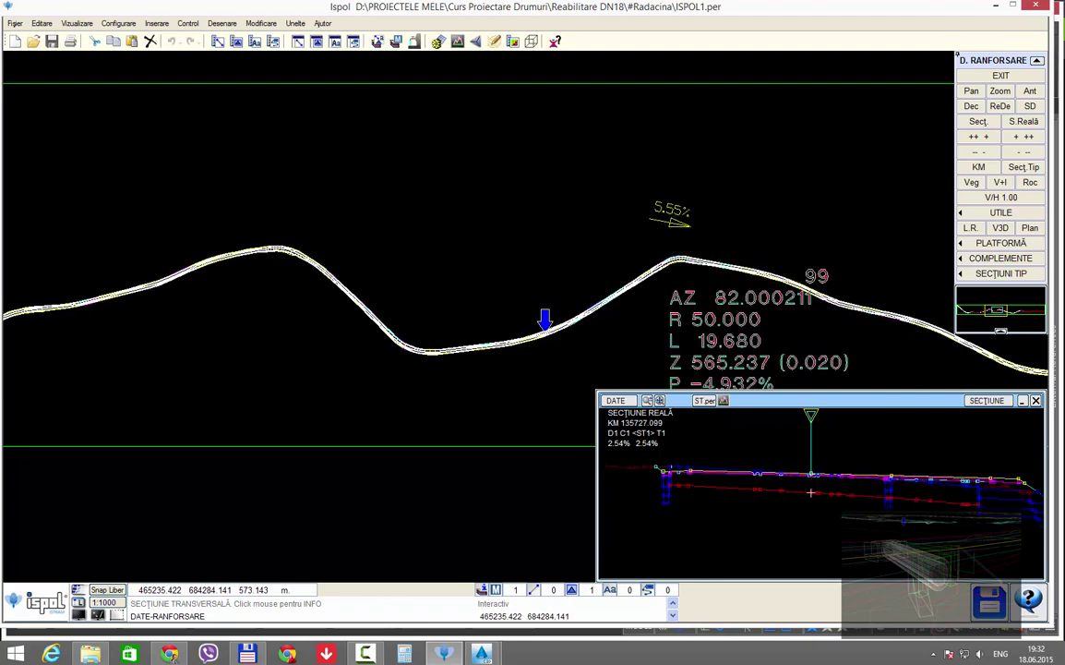
pyautogui.click(668, 255)
pyautogui.scroll(2, 822, 525)
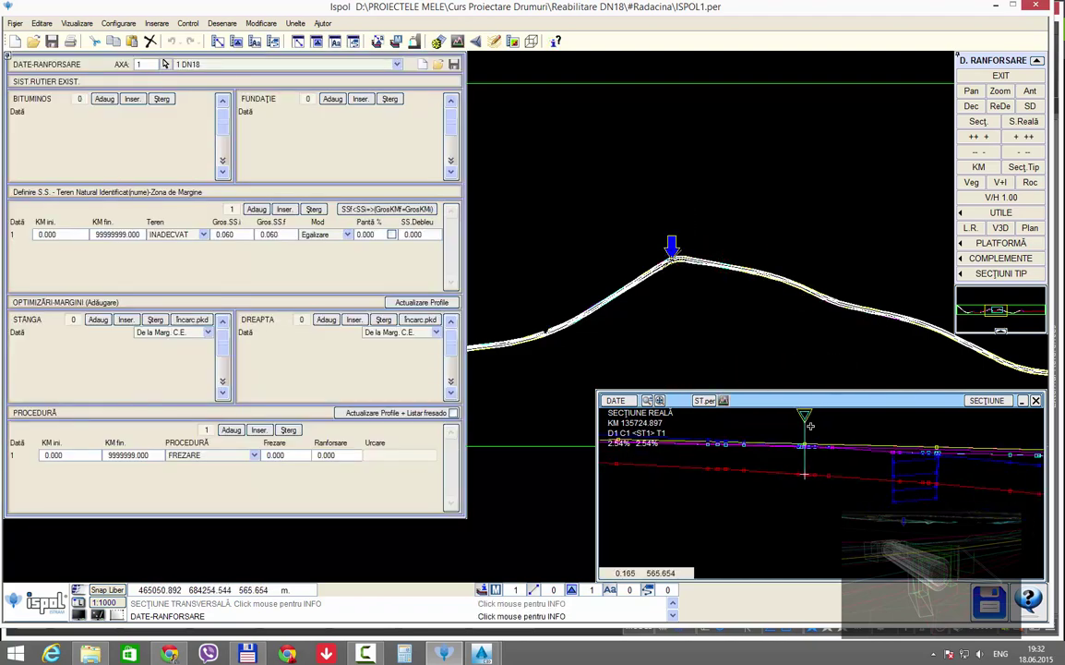
pyautogui.scroll(-3, 868, 458)
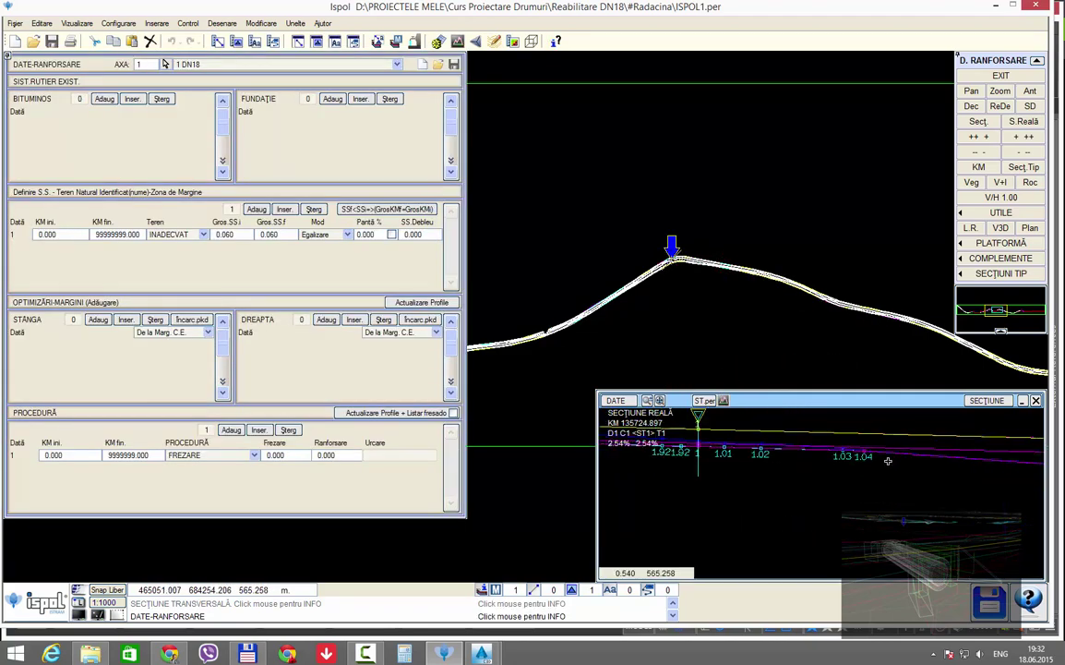
pyautogui.scroll(3, 771, 477)
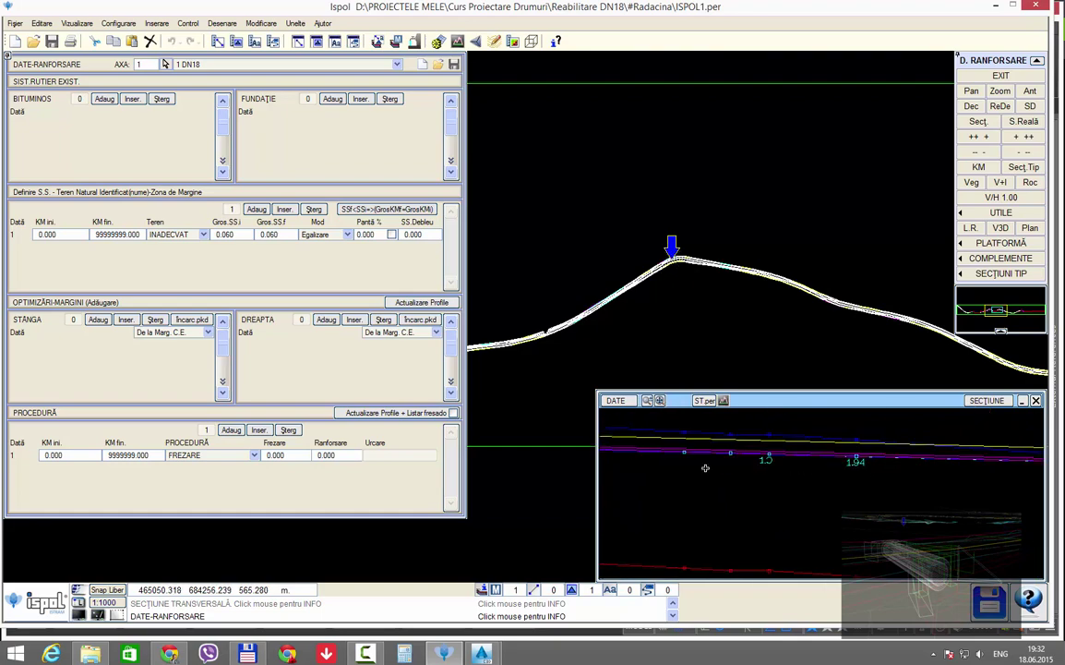
pyautogui.scroll(-2, 782, 487)
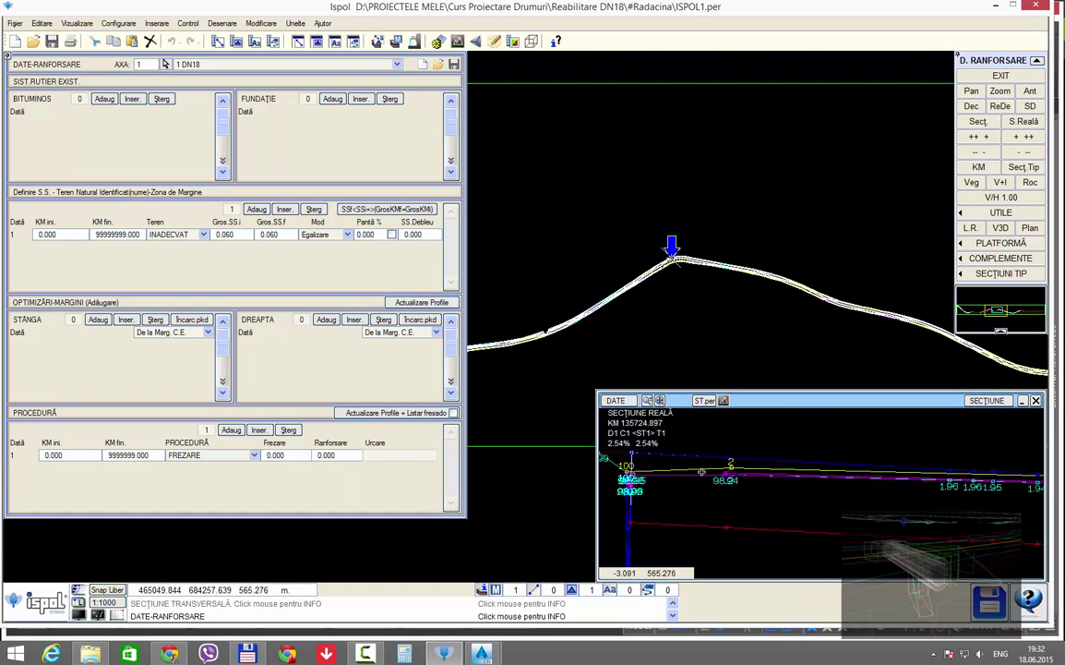
pyautogui.scroll(-2, 782, 487)
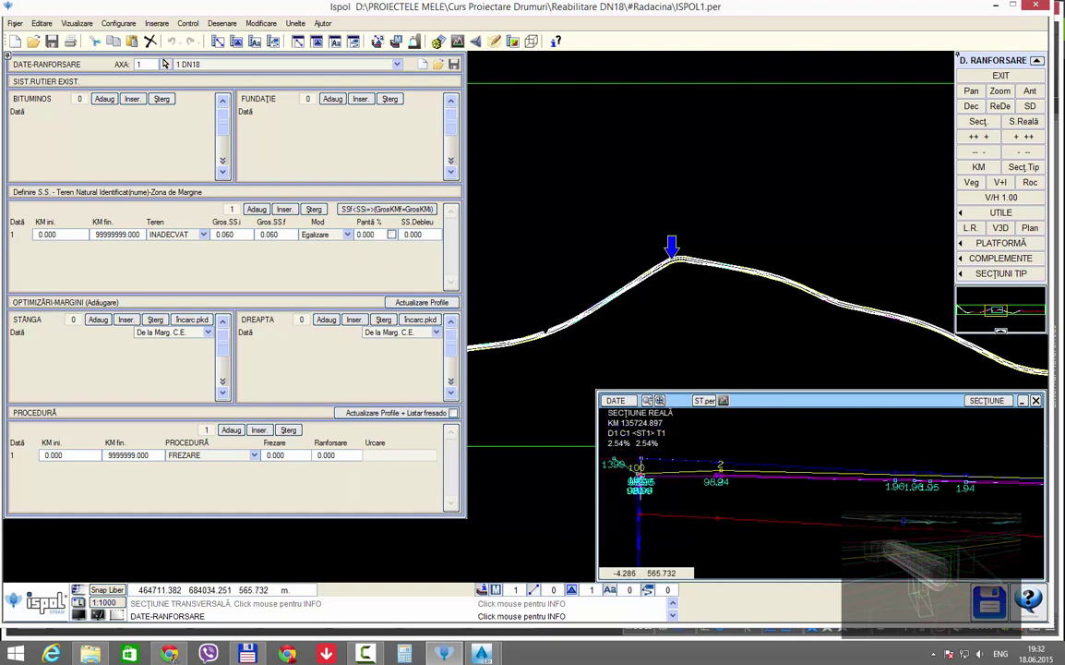
pyautogui.click(1000, 75)
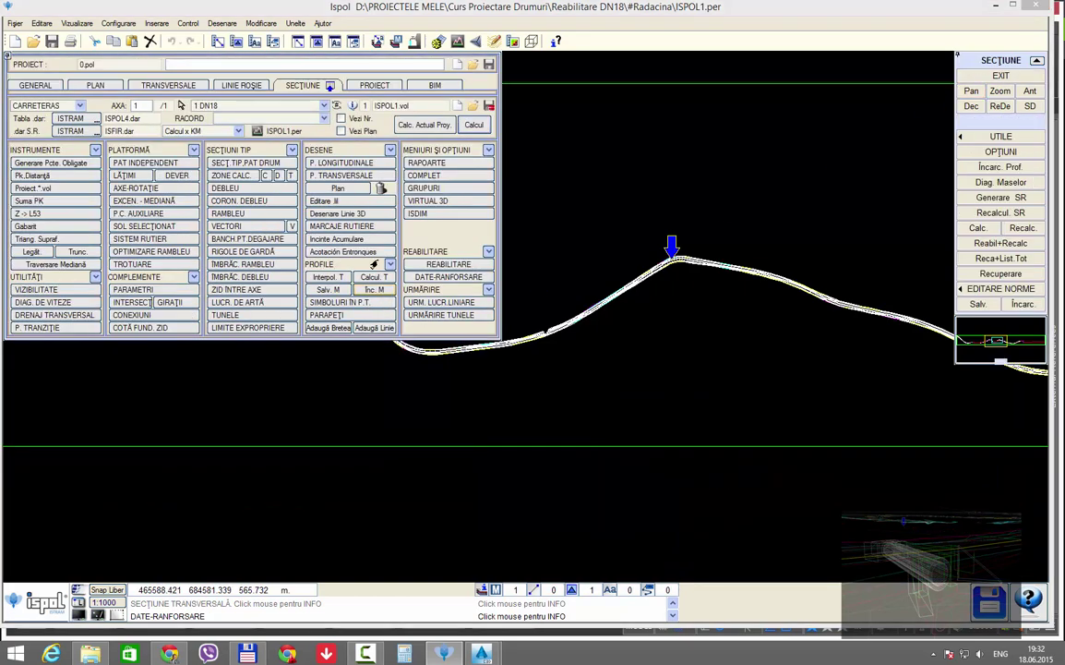
# In Reabilitare, change Tronson 1's Grs.Min-SR.Nou value A from 0.050 to 0.100
pyautogui.click(420, 266)
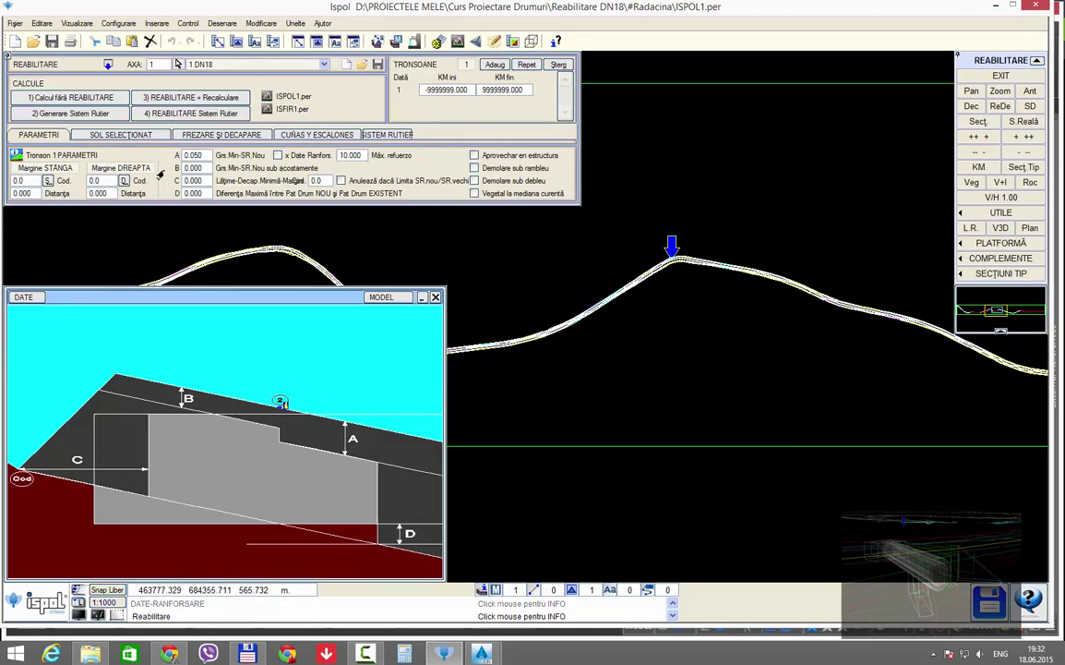
pyautogui.click(197, 155)
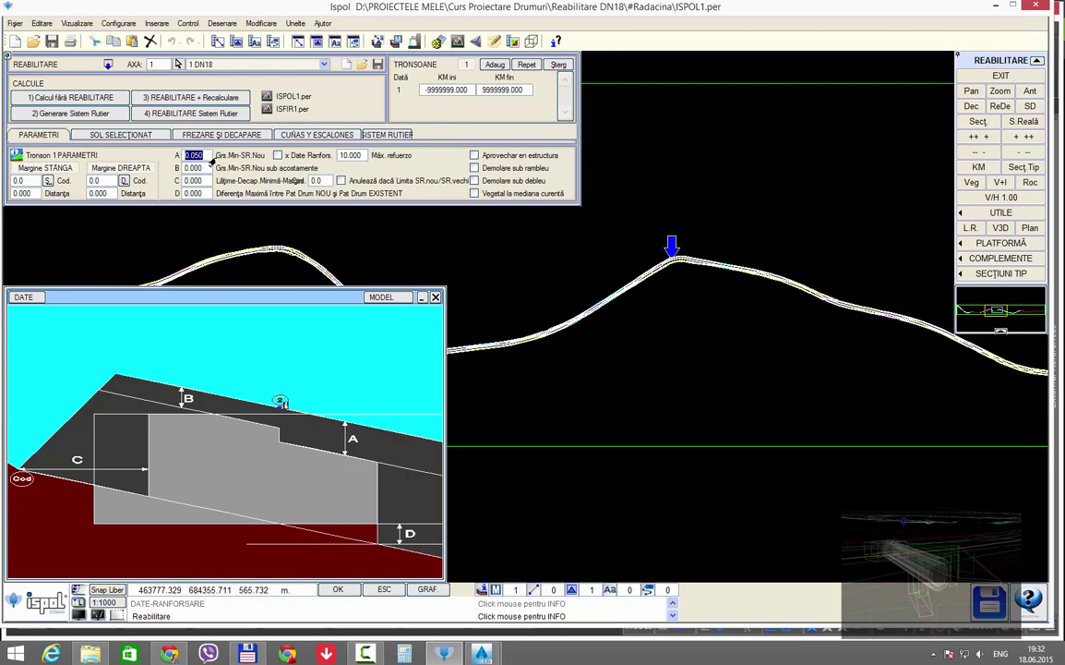
pyautogui.write('0.100')
pyautogui.press('Return')
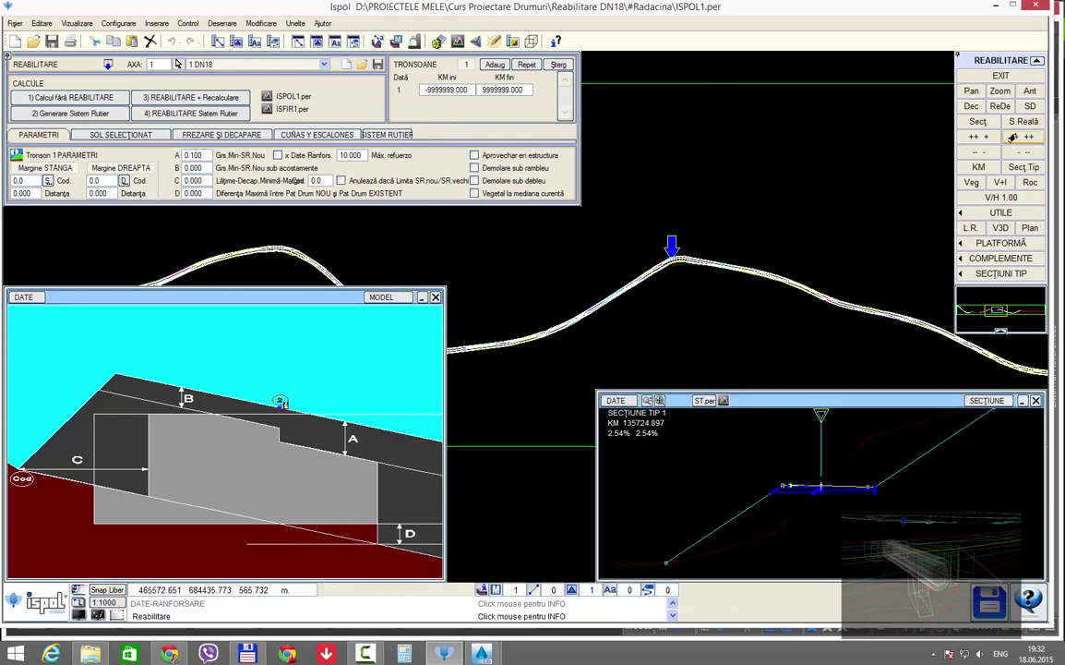